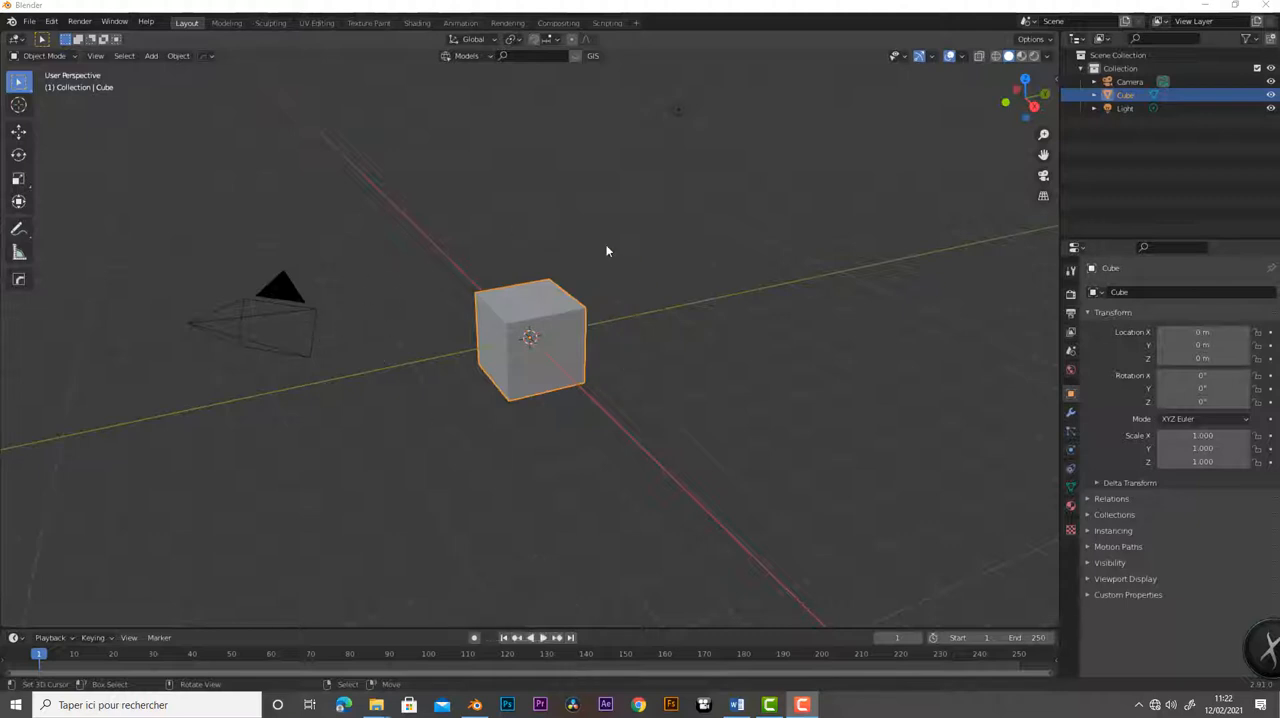
# - Switch the cube to Edit Mode and back to Object Mode
pyautogui.click(63, 56)
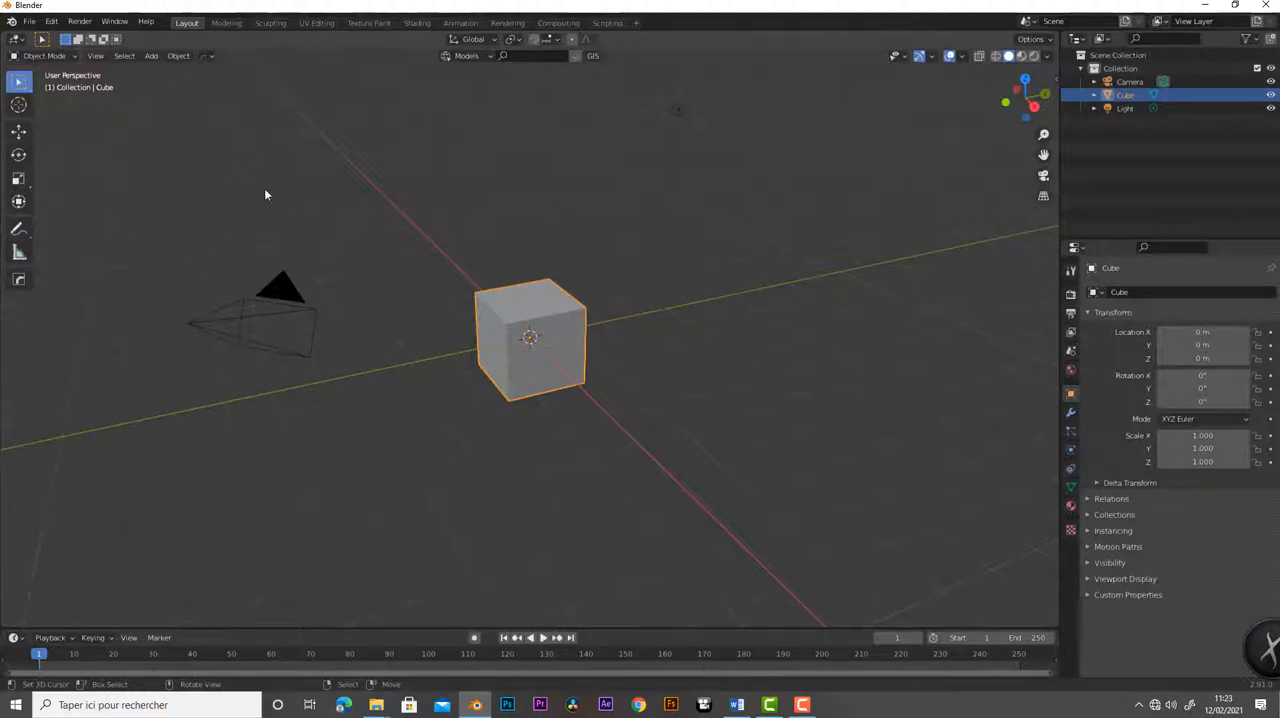
pyautogui.click(69, 57)
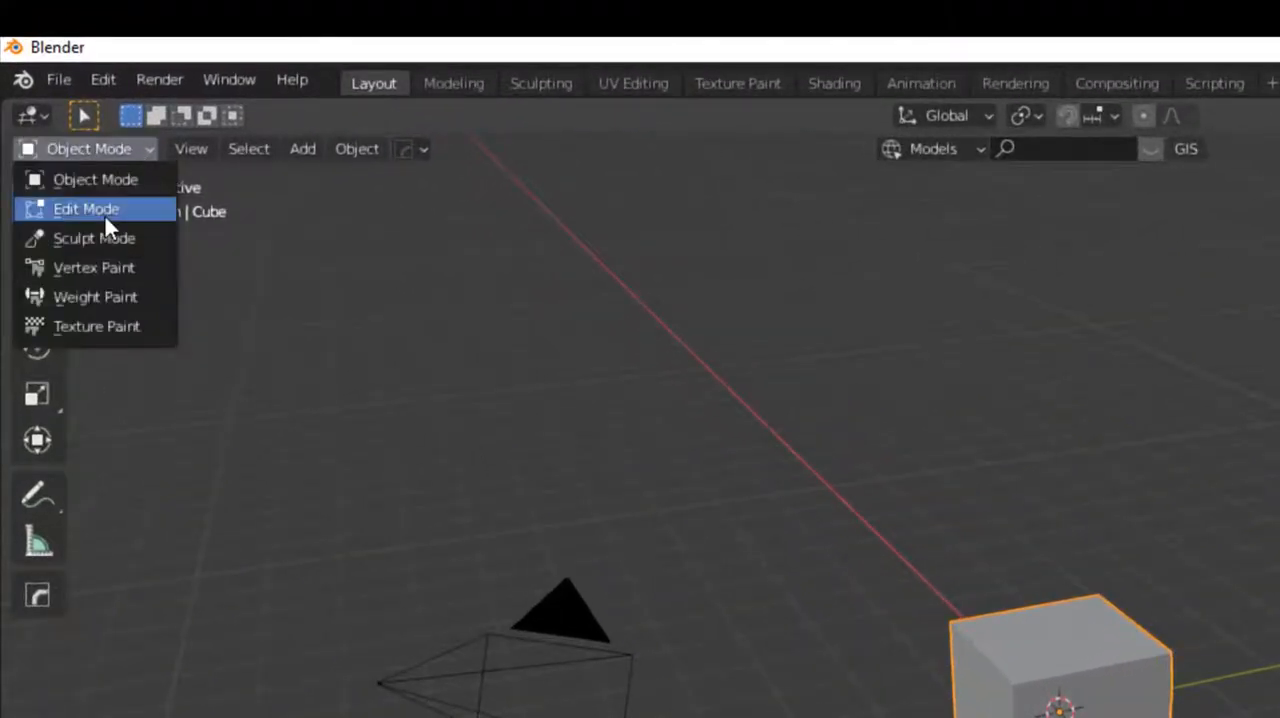
pyautogui.click(105, 210)
pyautogui.click(108, 152)
pyautogui.click(105, 177)
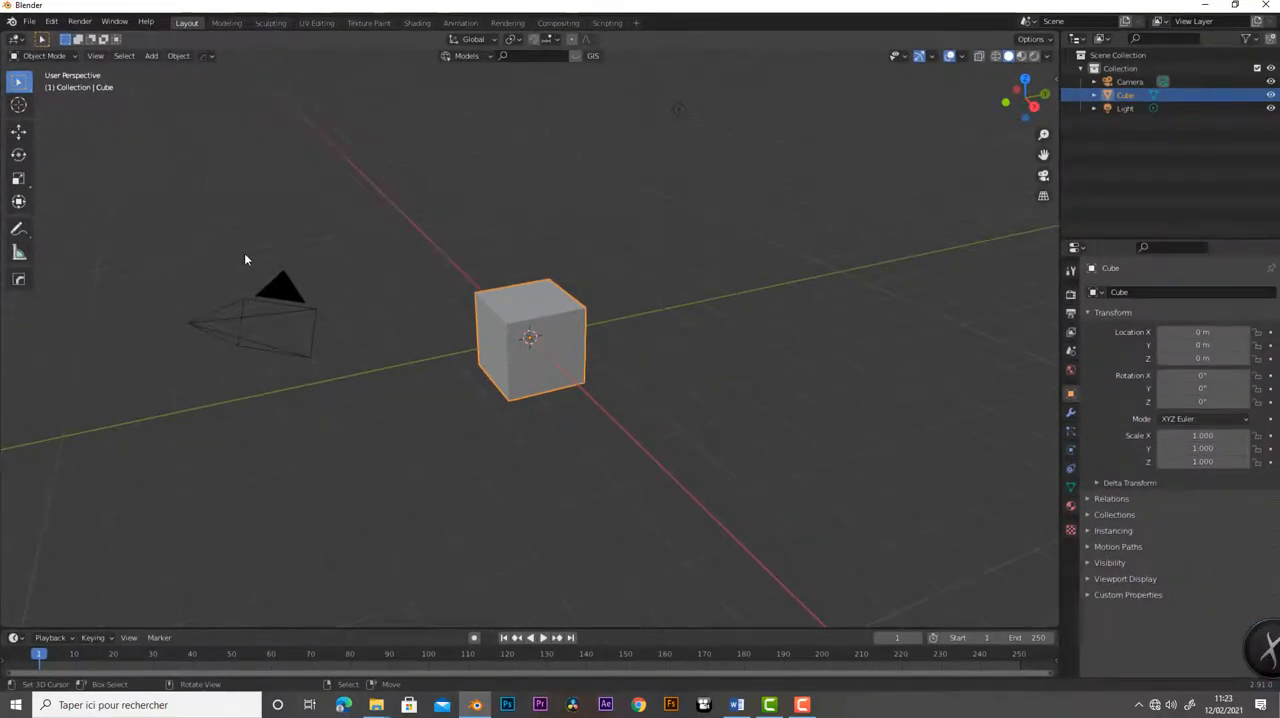
# - Toggle the cube in and out of Edit Mode twice, ending in Object Mode
pyautogui.press('Tab')
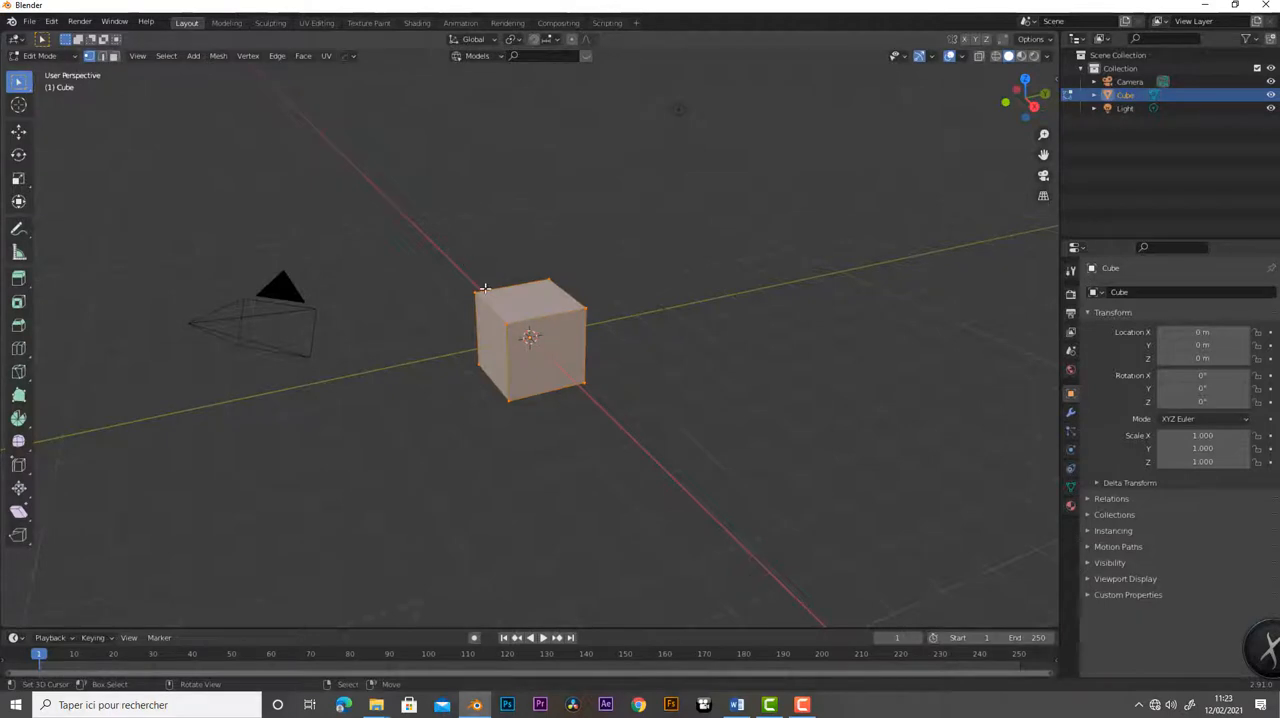
pyautogui.moveTo(391, 271); pyautogui.dragTo(455, 272, button='middle')
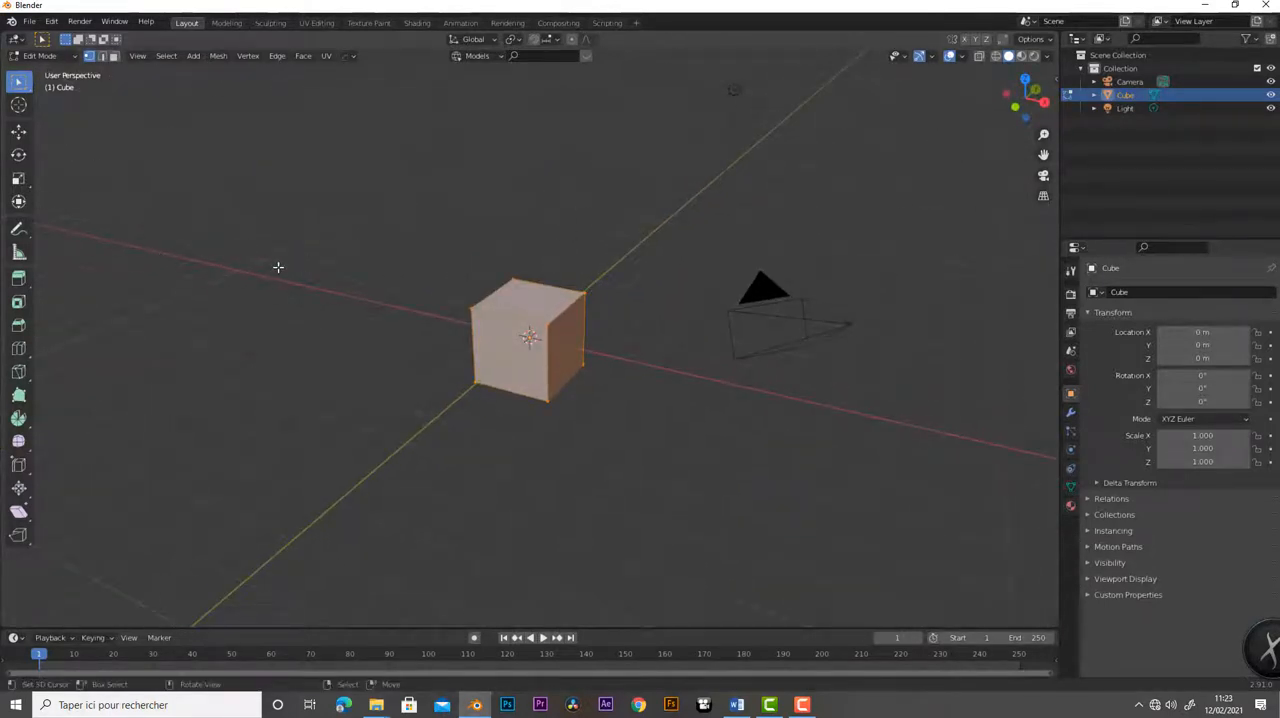
pyautogui.press('Tab')
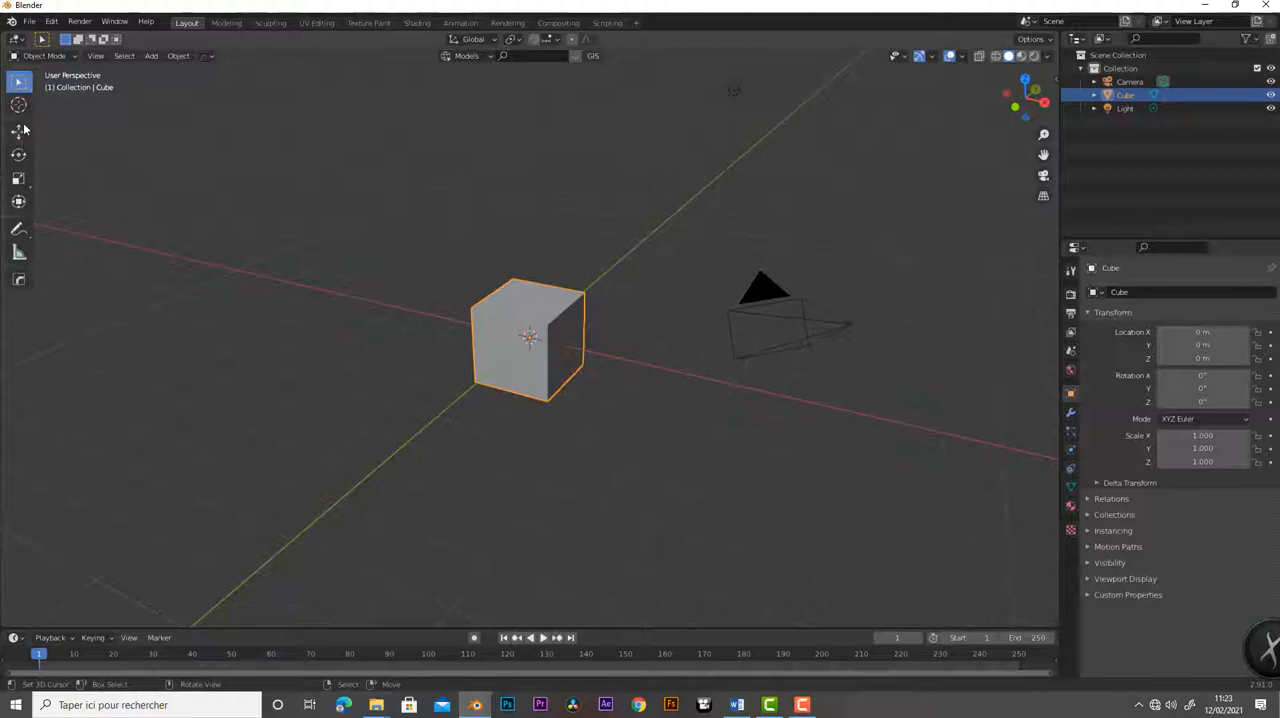
pyautogui.press('Tab')
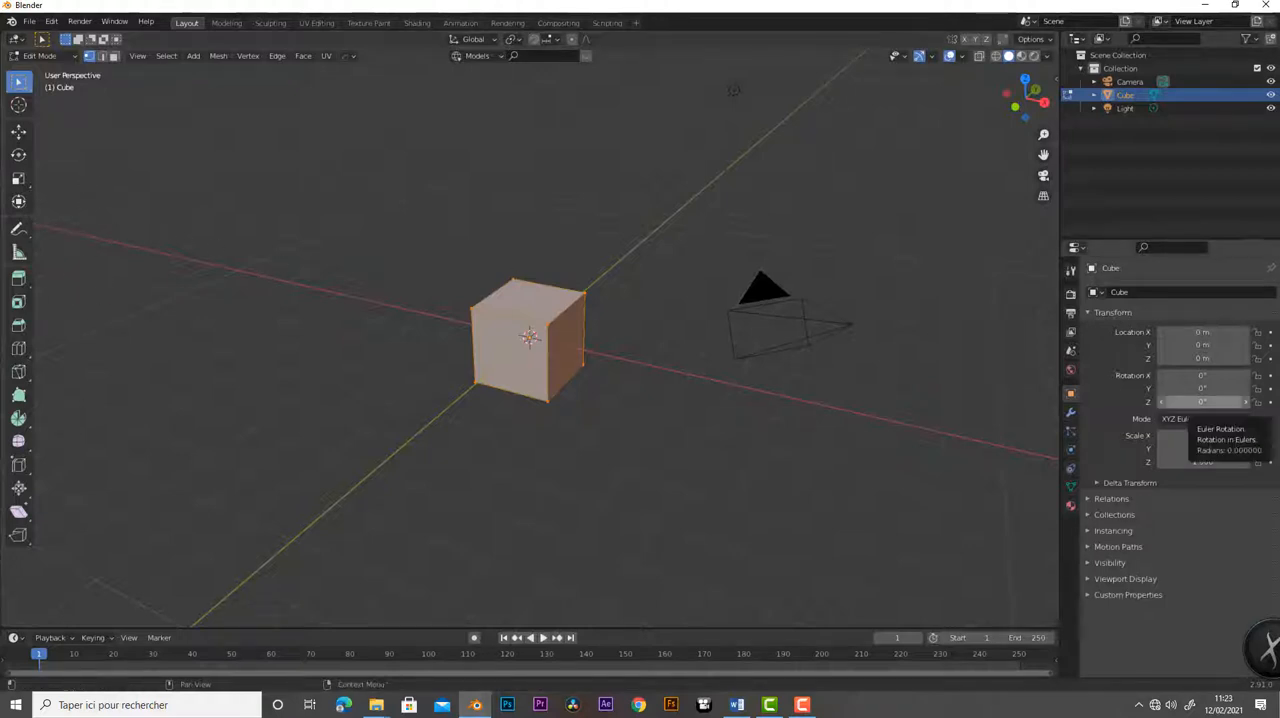
pyautogui.moveTo(343, 394); pyautogui.dragTo(370, 400, button='middle')
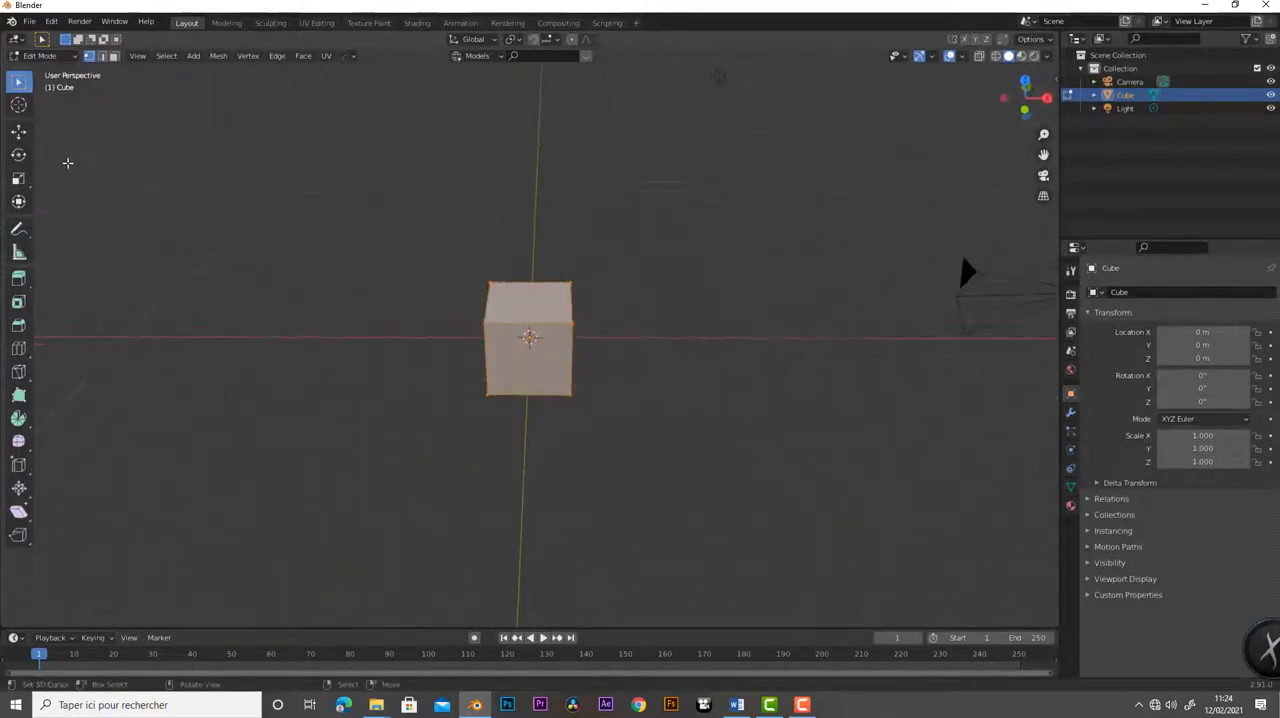
pyautogui.click(38, 56)
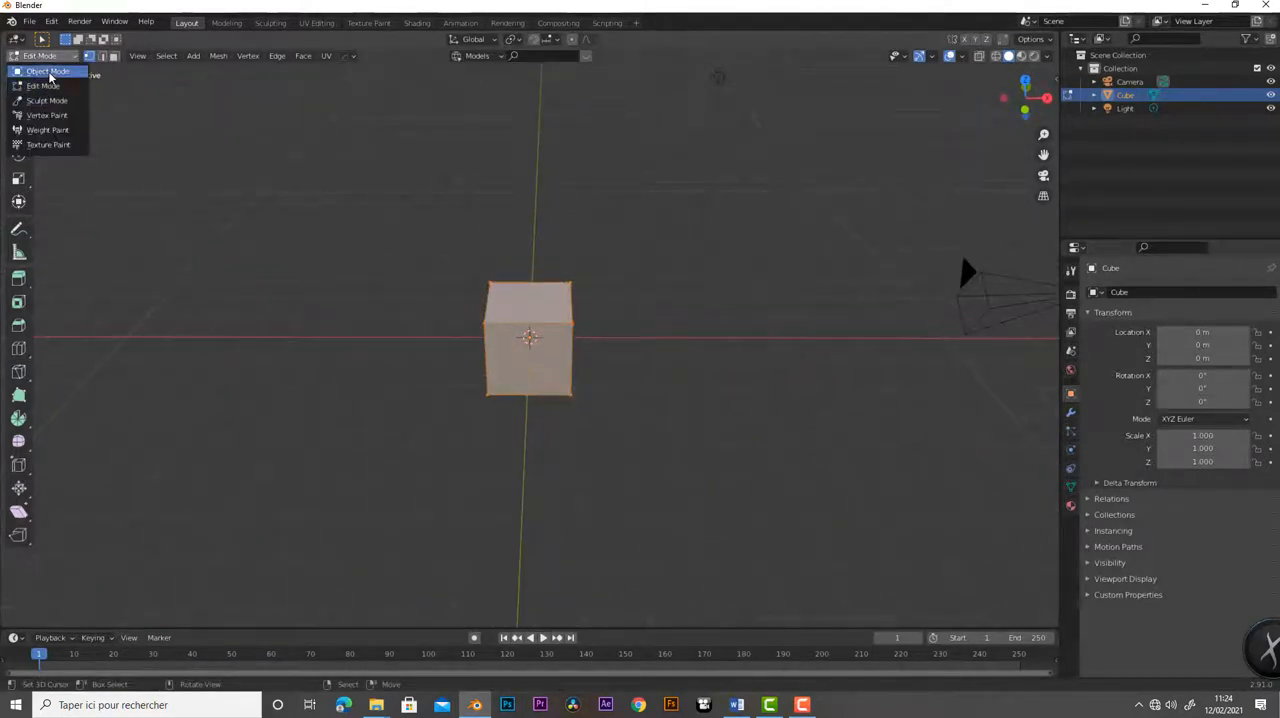
pyautogui.click(47, 71)
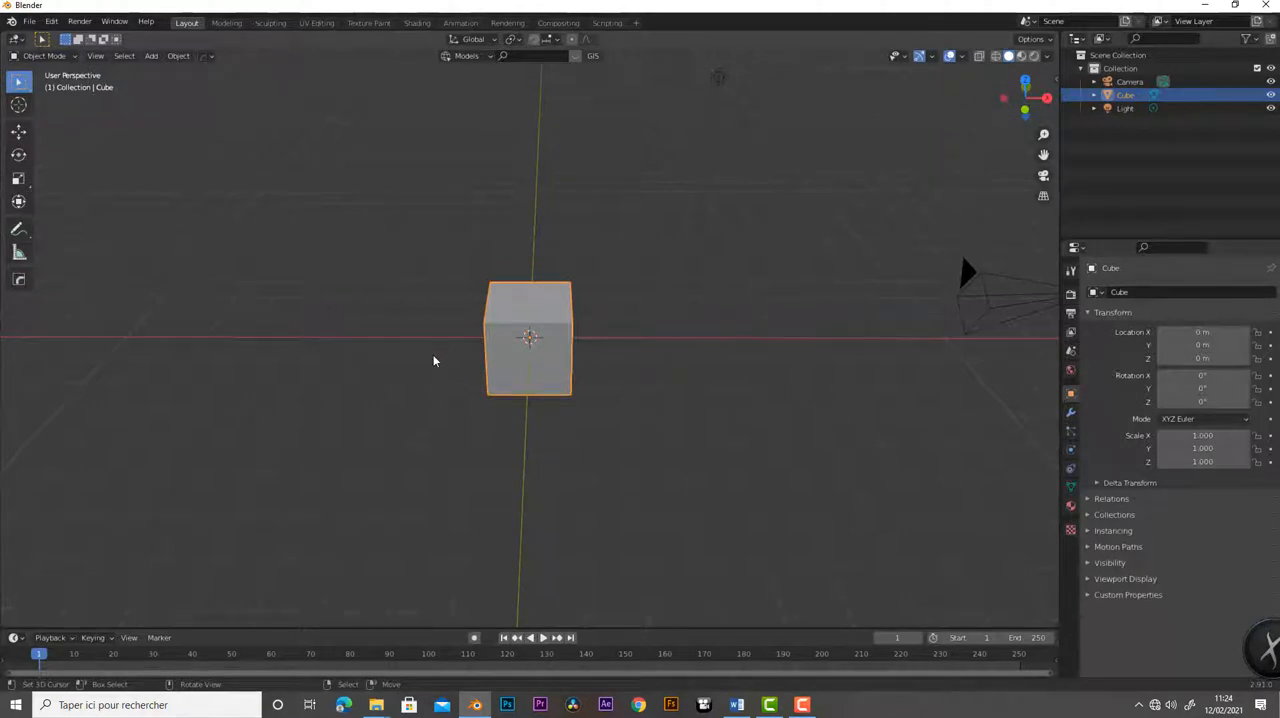
# - View the available interaction modes for the cube and dismiss the choices without changing mode
pyautogui.moveTo(430, 363)
pyautogui.mouseDown(button='middle')
pyautogui.moveTo(466, 377)
pyautogui.moveTo(446, 371)
pyautogui.mouseUp(button='middle')
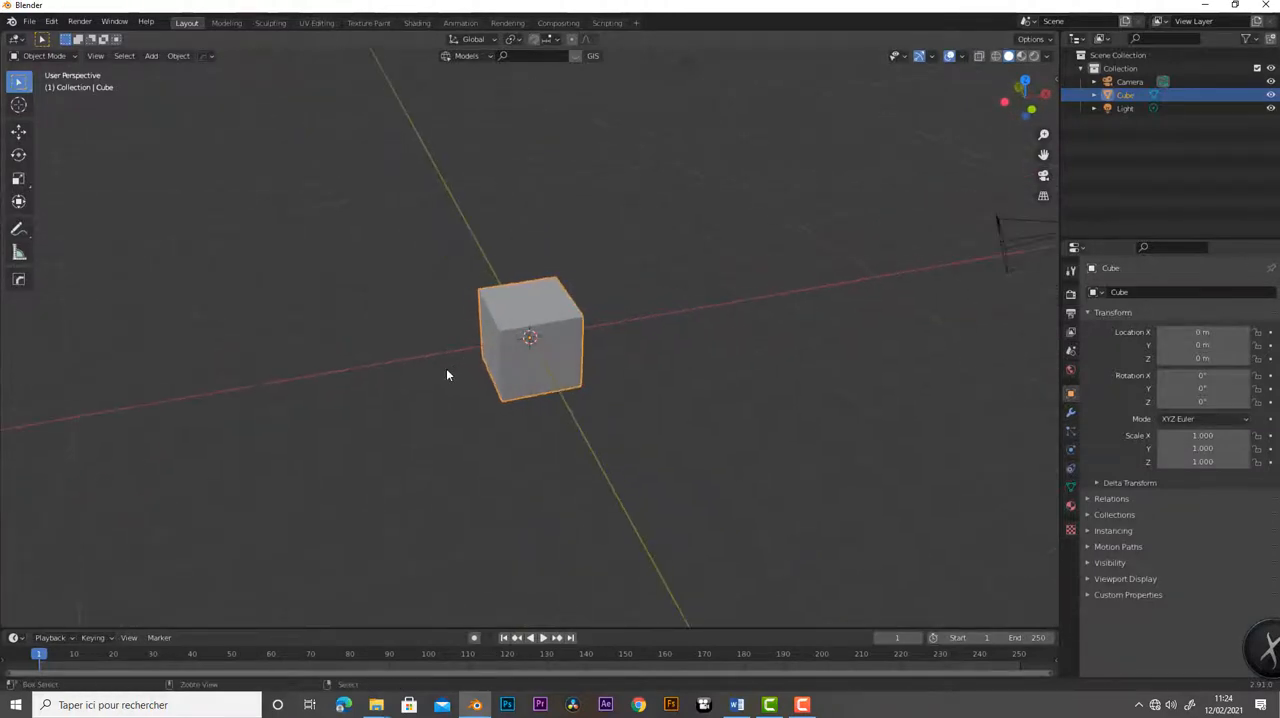
pyautogui.hotkey('ctrl', 'Tab')
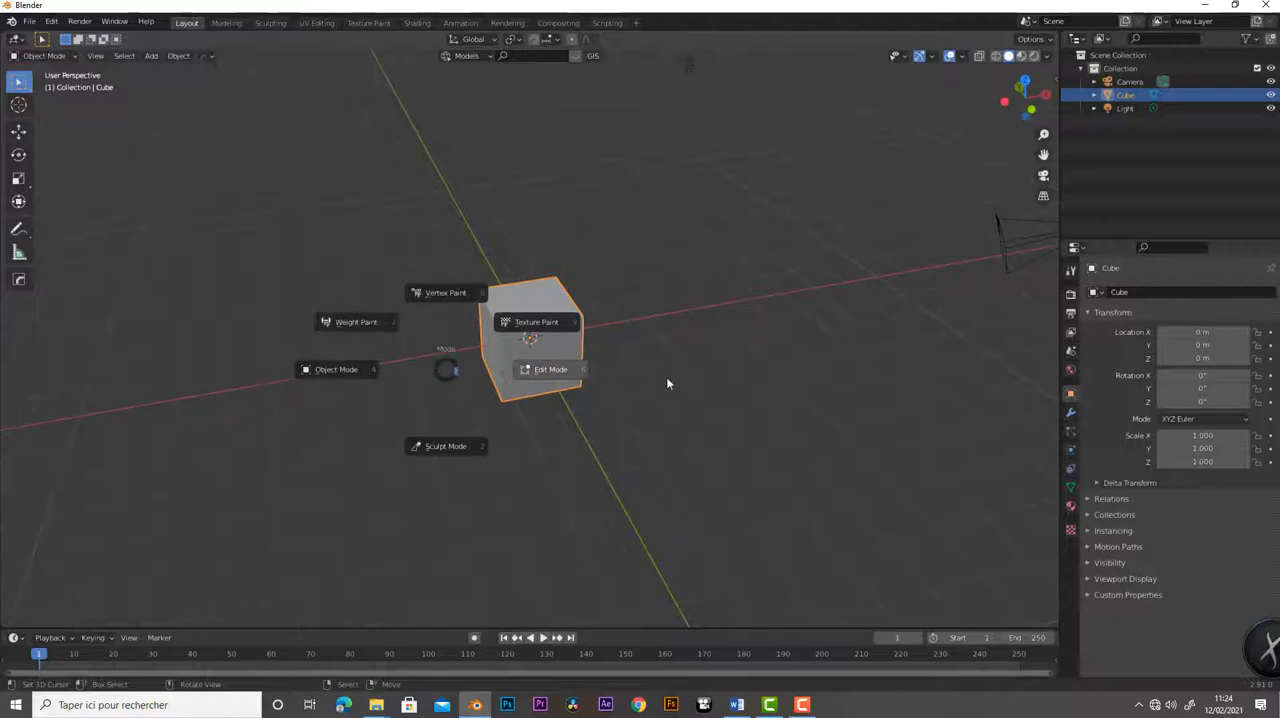
pyautogui.press('Escape')
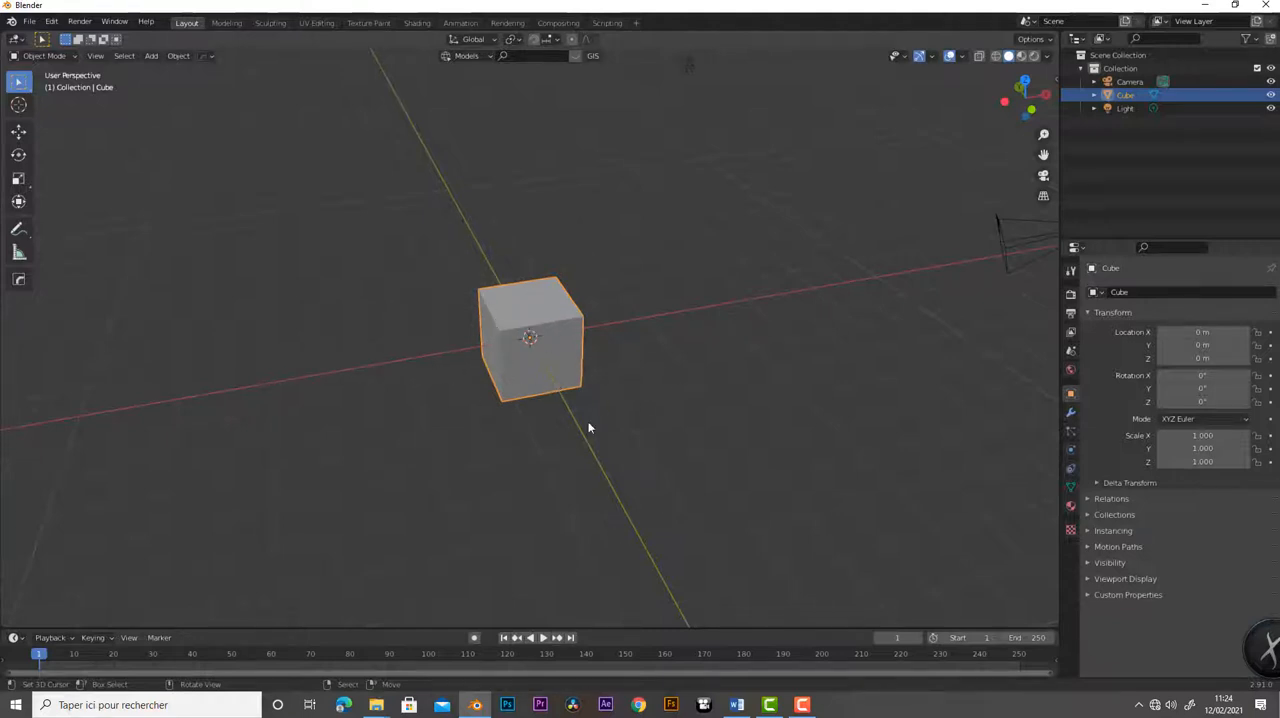
# - Enter Edit Mode for the cube
pyautogui.moveTo(590, 428); pyautogui.dragTo(709, 403, button='middle')
pyautogui.scroll(2, 709, 403)
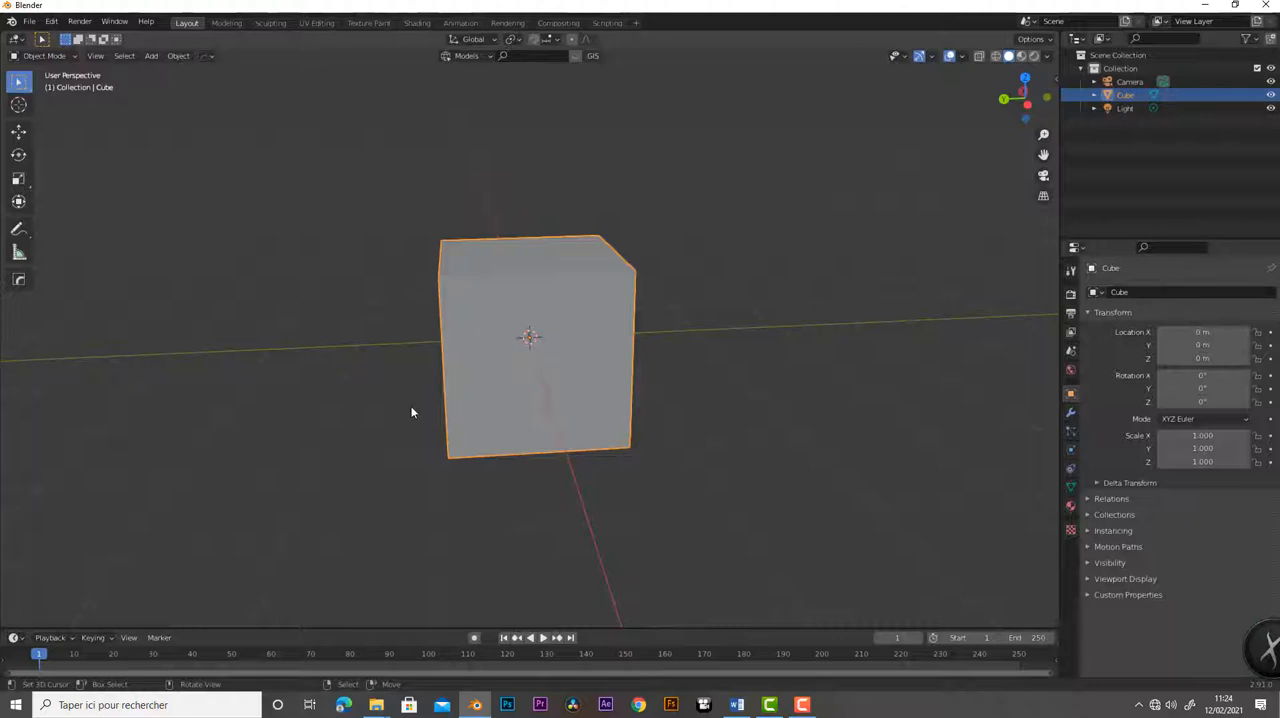
pyautogui.press('Tab')
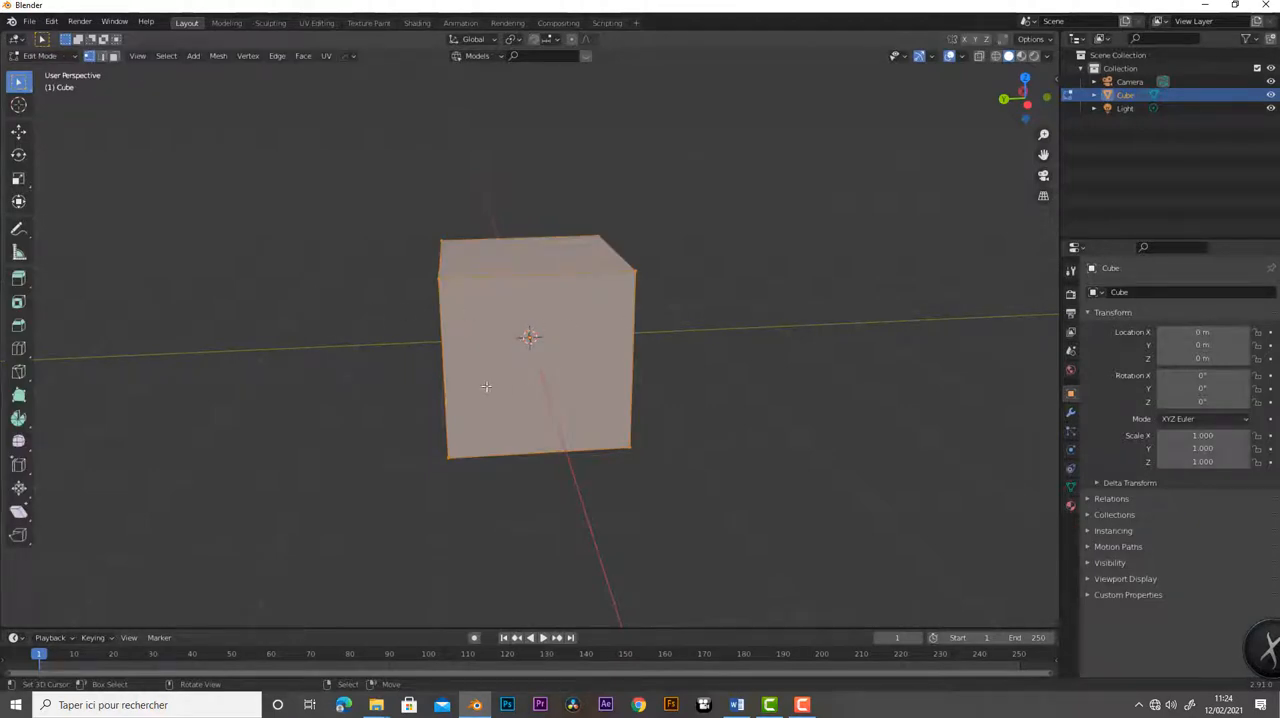
pyautogui.moveTo(380, 386); pyautogui.dragTo(629, 331, button='middle')
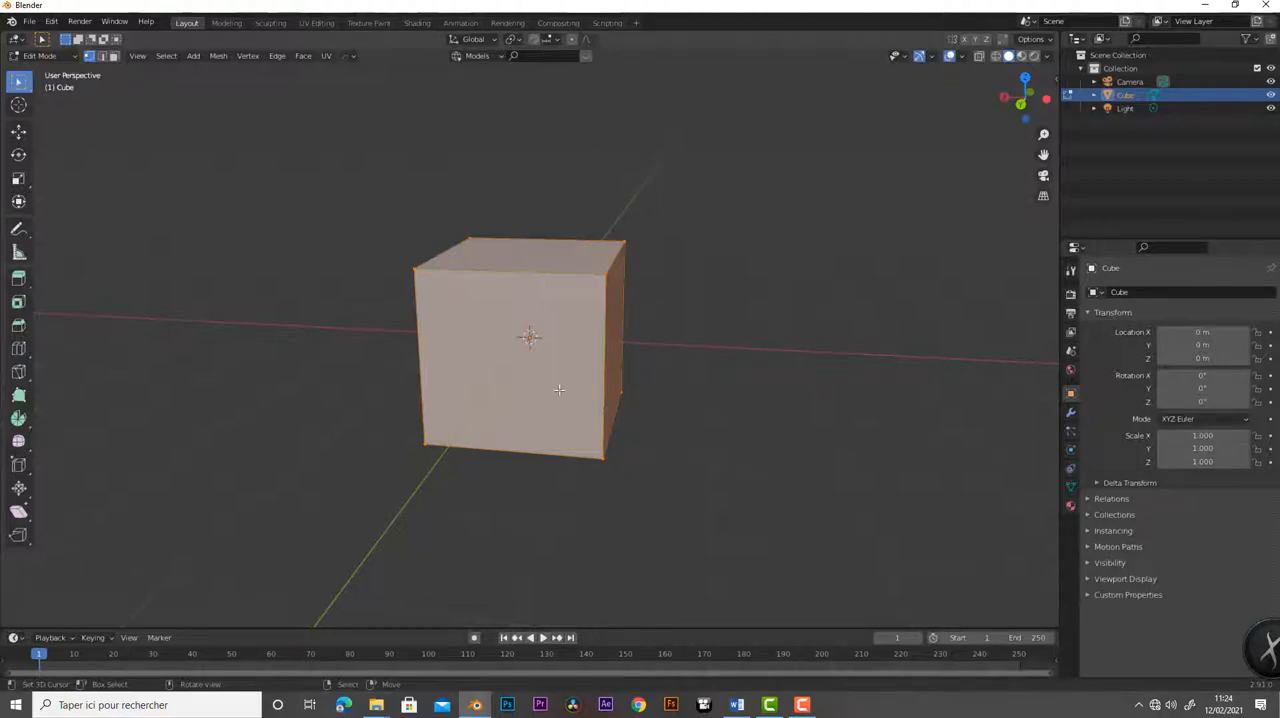
pyautogui.moveTo(537, 394); pyautogui.dragTo(603, 409, button='middle')
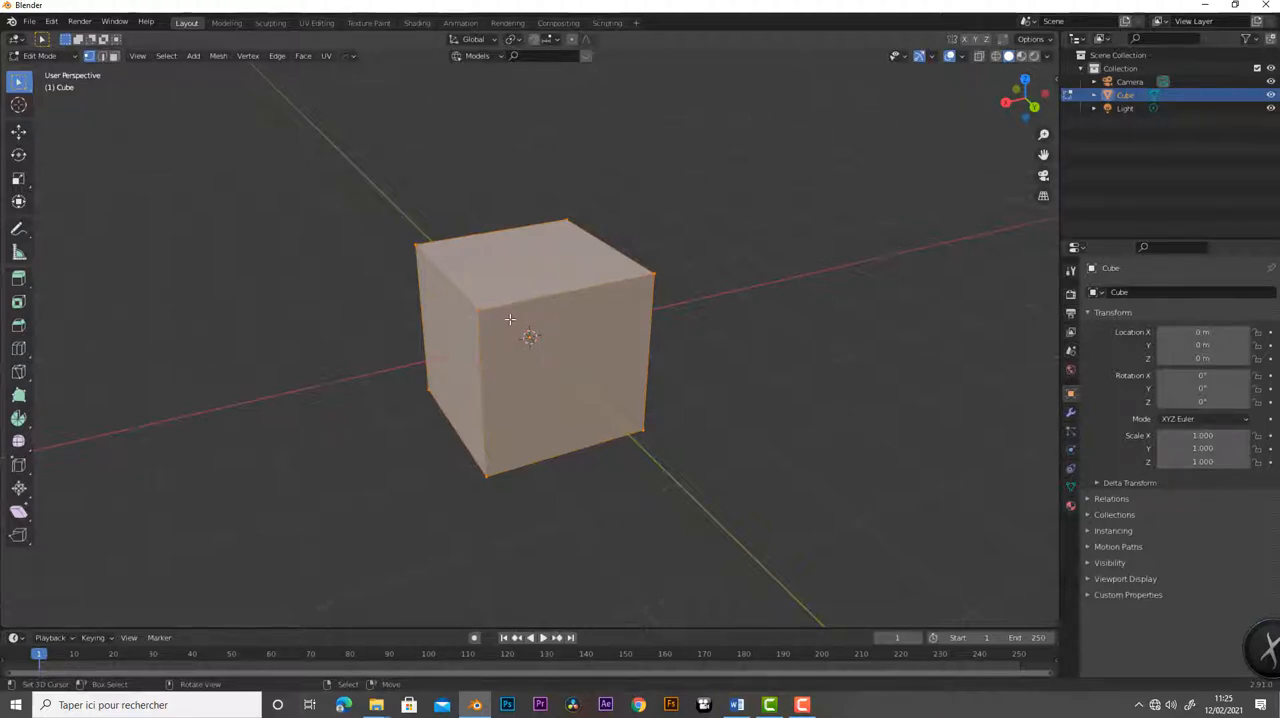
# - Select the four corner vertices of the cube's side face on the positive Y side
pyautogui.click(481, 311)
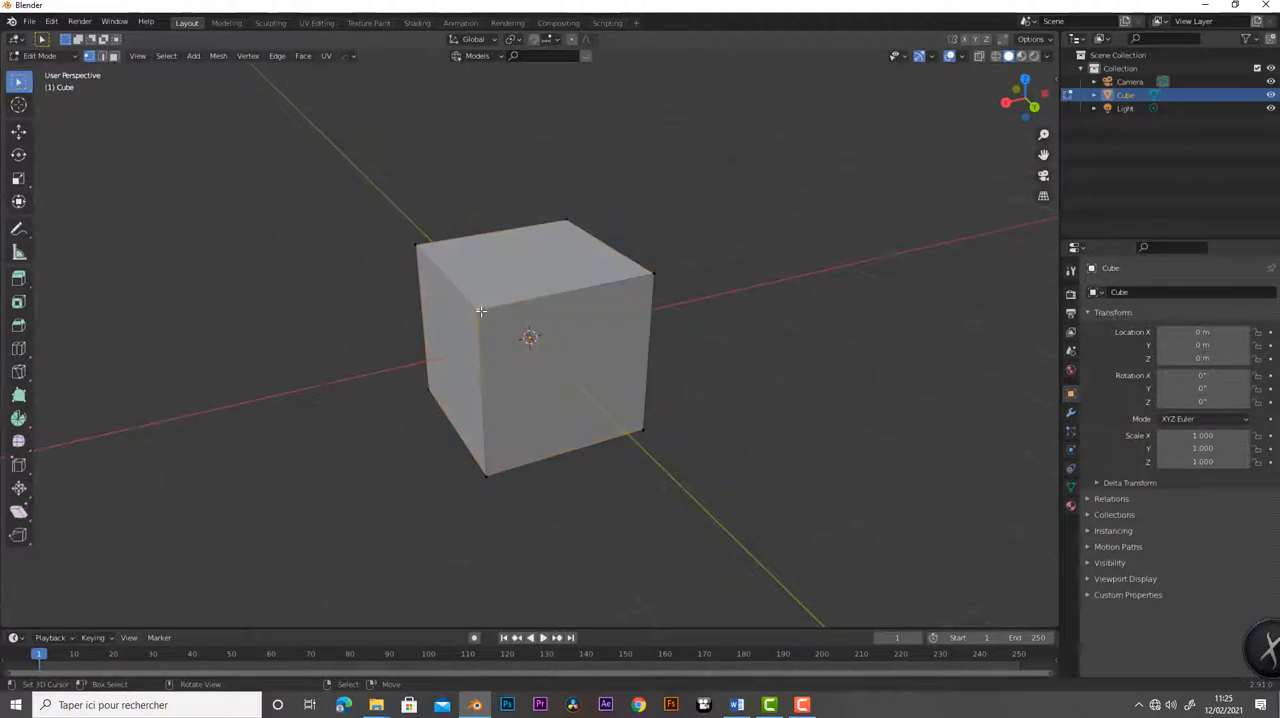
pyautogui.keyDown('shift'); pyautogui.click(653, 274); pyautogui.keyUp('shift')
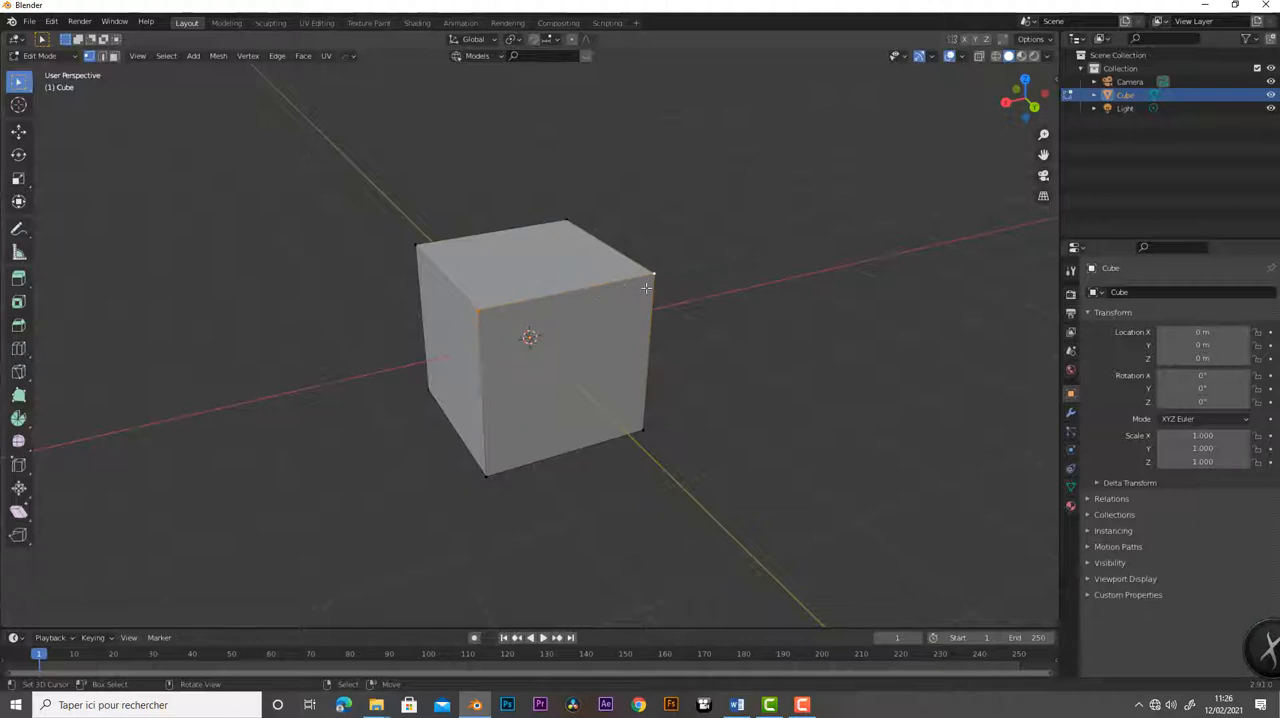
pyautogui.keyDown('shift'); pyautogui.rightClick(491, 475); pyautogui.keyUp('shift')
pyautogui.keyDown('shift'); pyautogui.rightClick(642, 431); pyautogui.keyUp('shift')
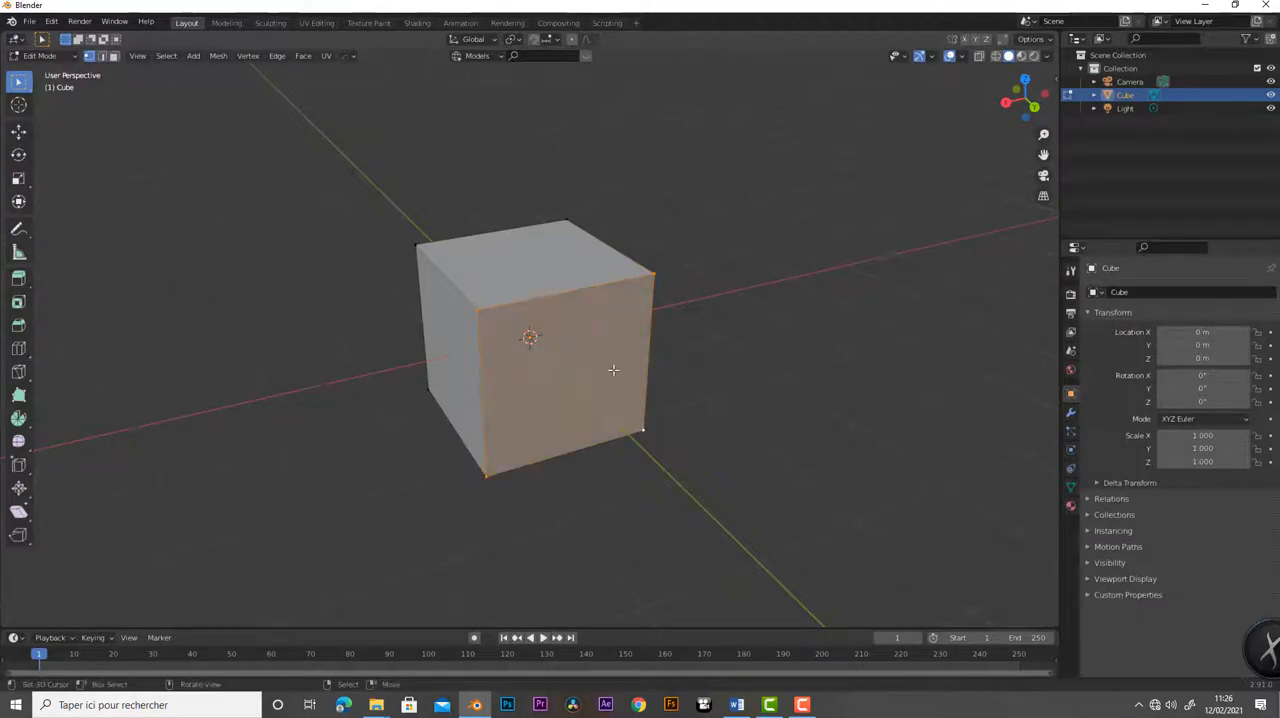
pyautogui.moveTo(613, 370); pyautogui.dragTo(566, 346, button='middle')
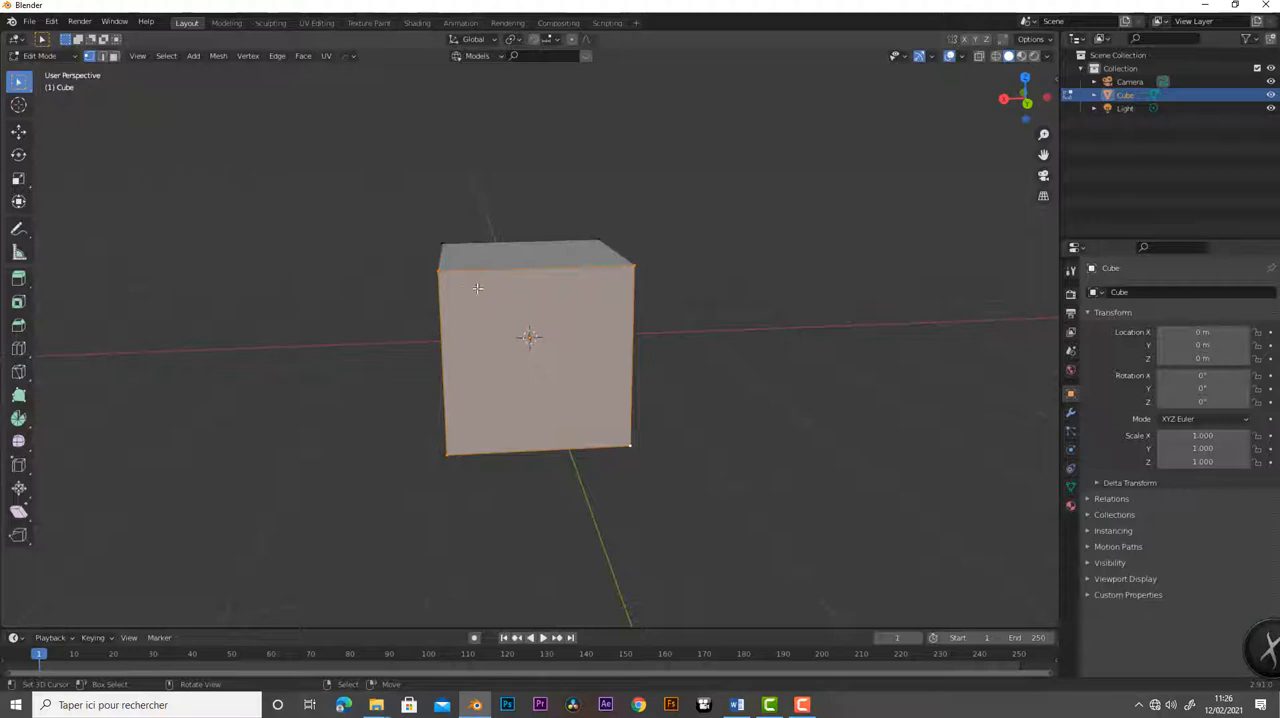
pyautogui.moveTo(354, 286); pyautogui.dragTo(379, 346, button='middle')
# - Switch to edge selection and select the upper edge of the cube's positive Y face
pyautogui.click(102, 56)
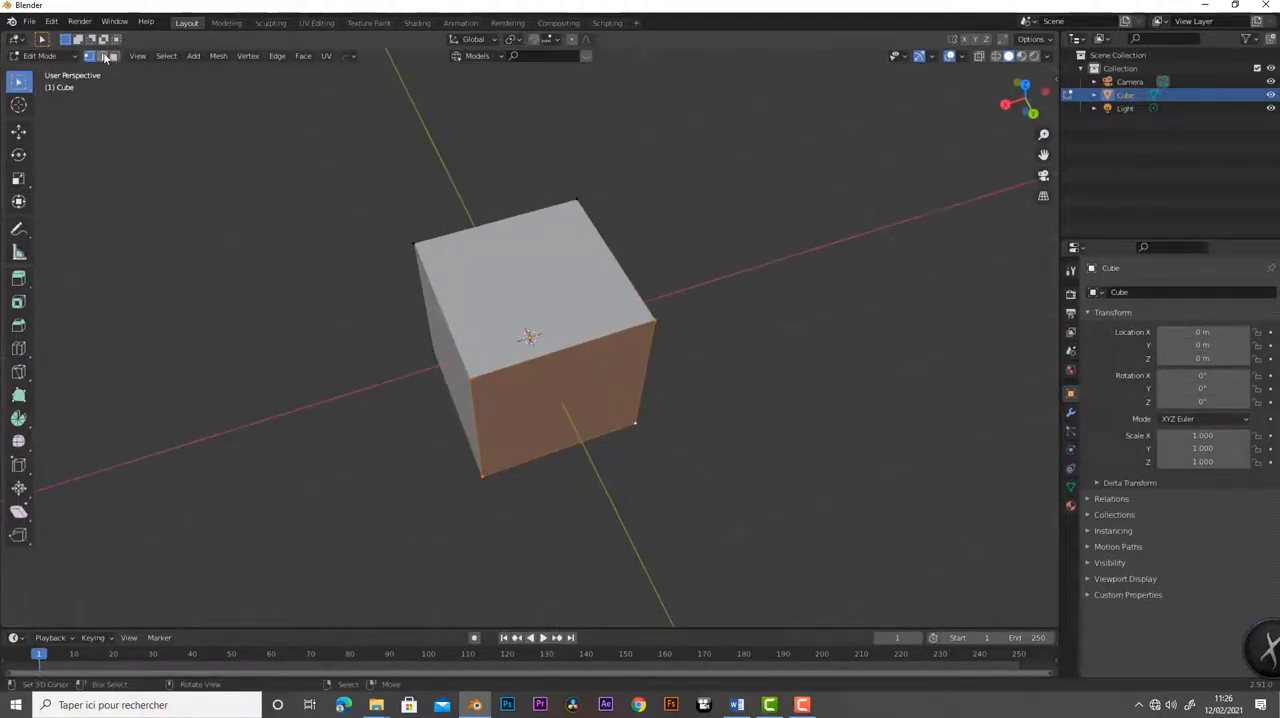
pyautogui.click(534, 357)
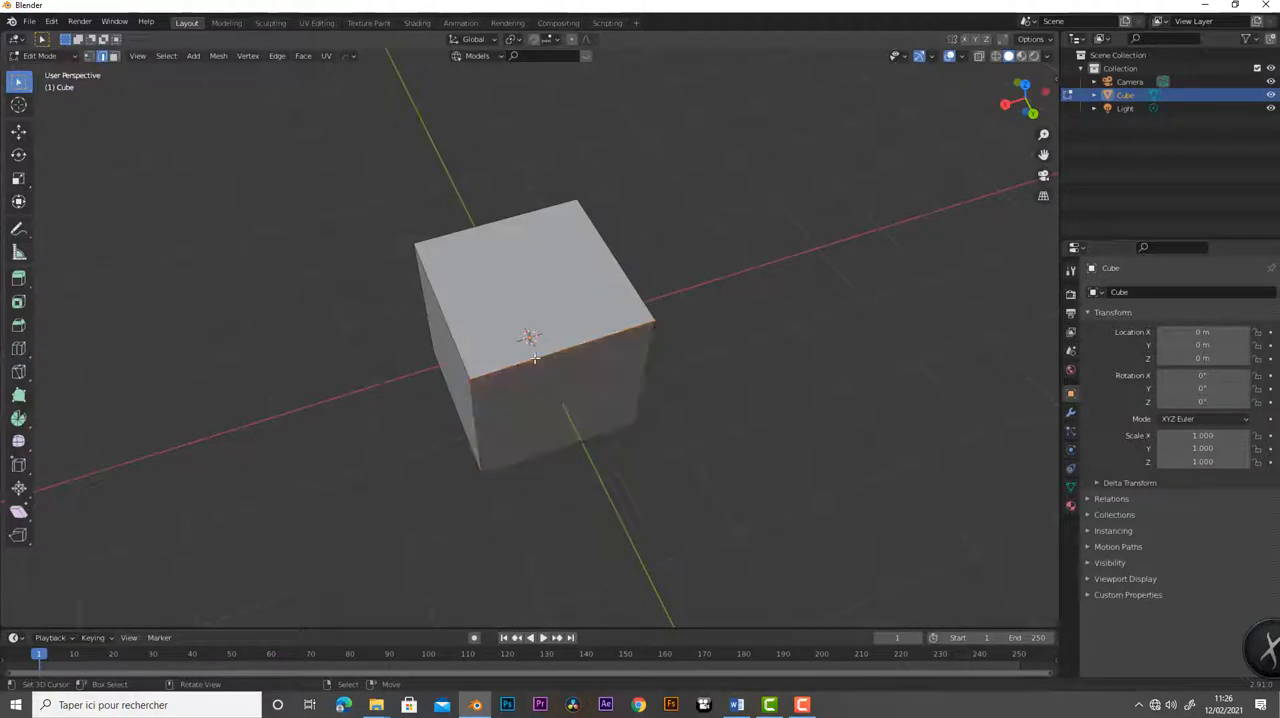
pyautogui.moveTo(586, 363); pyautogui.dragTo(541, 308, button='middle')
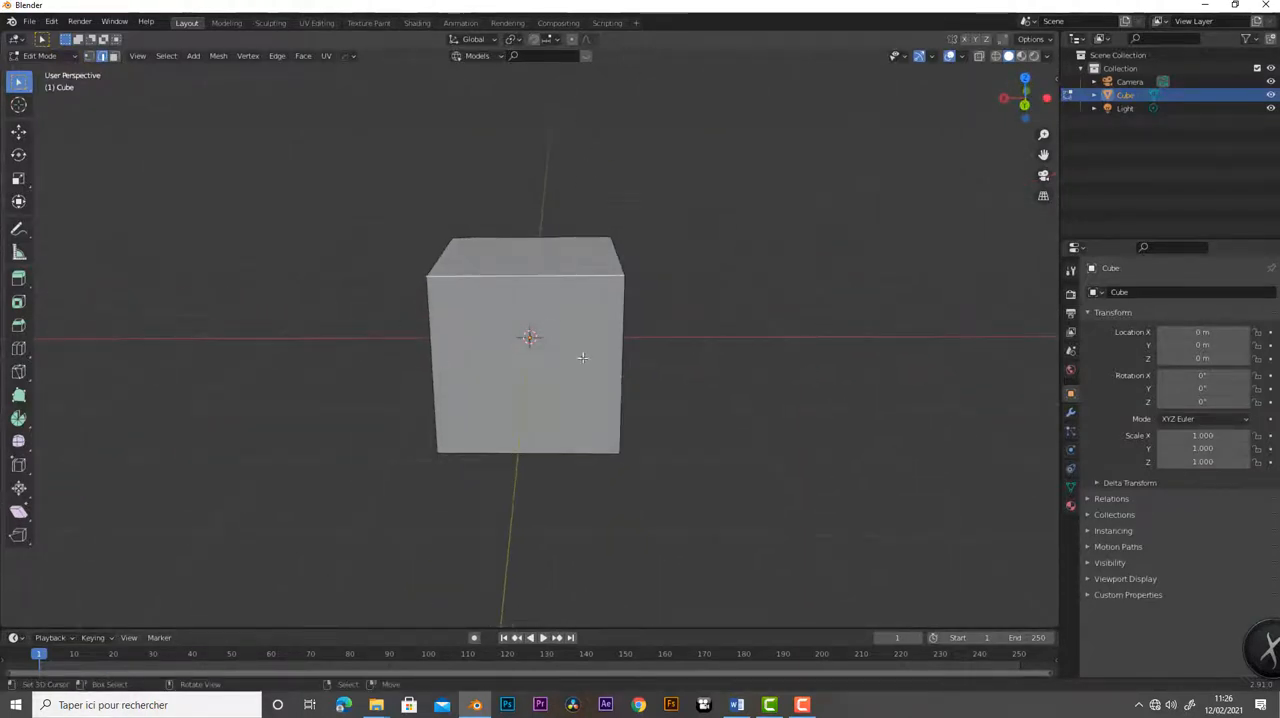
# - Switch to face selection and select the cube's side face on the positive Y side
pyautogui.click(113, 56)
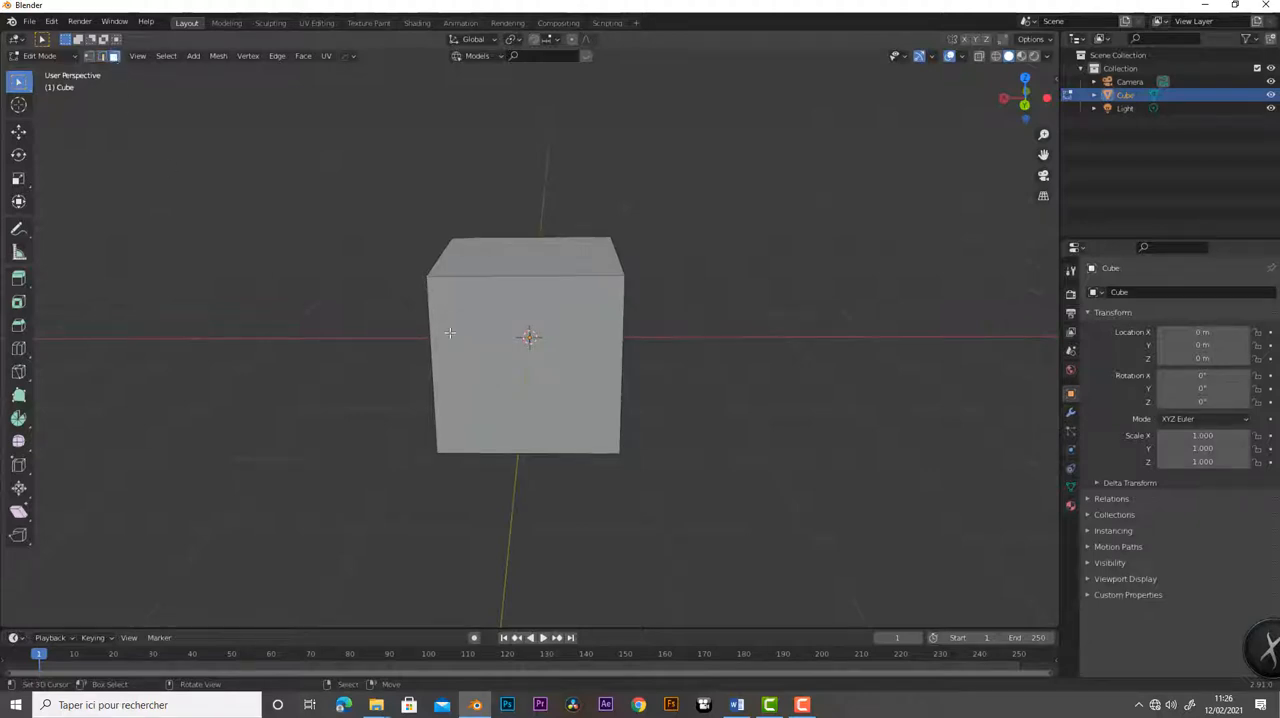
pyautogui.click(505, 347)
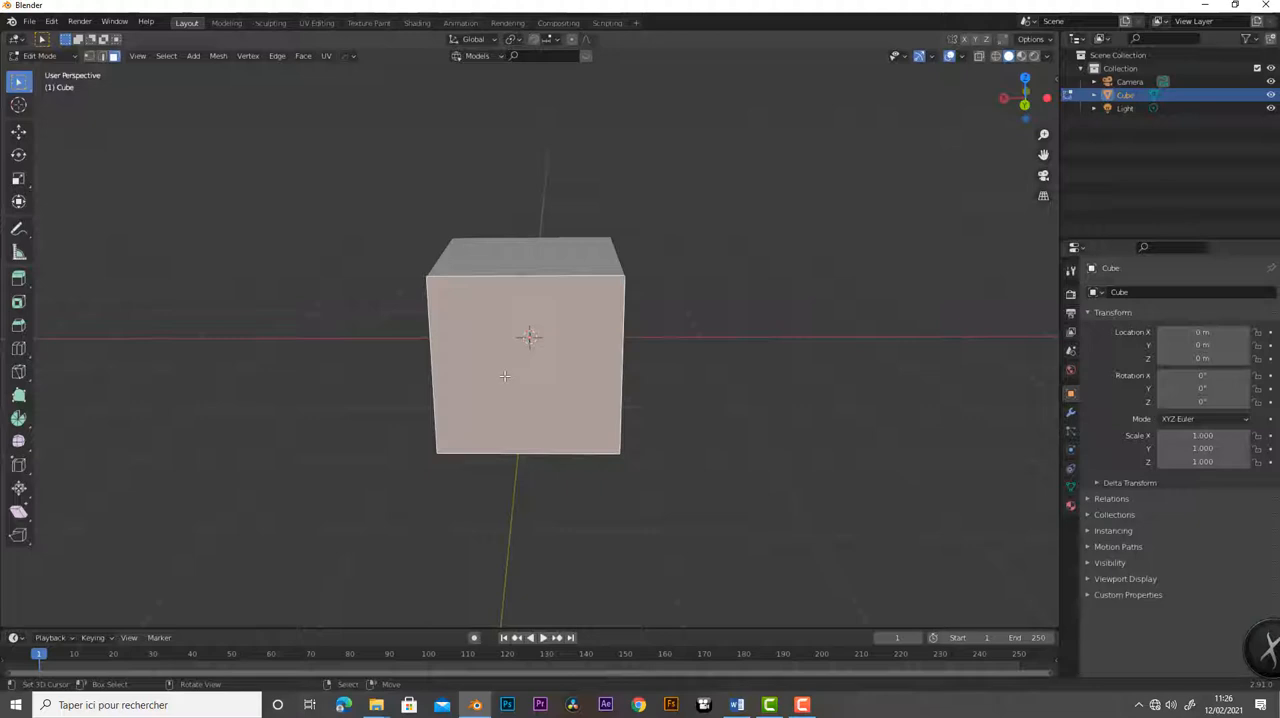
pyautogui.moveTo(356, 397); pyautogui.dragTo(445, 380, button='middle')
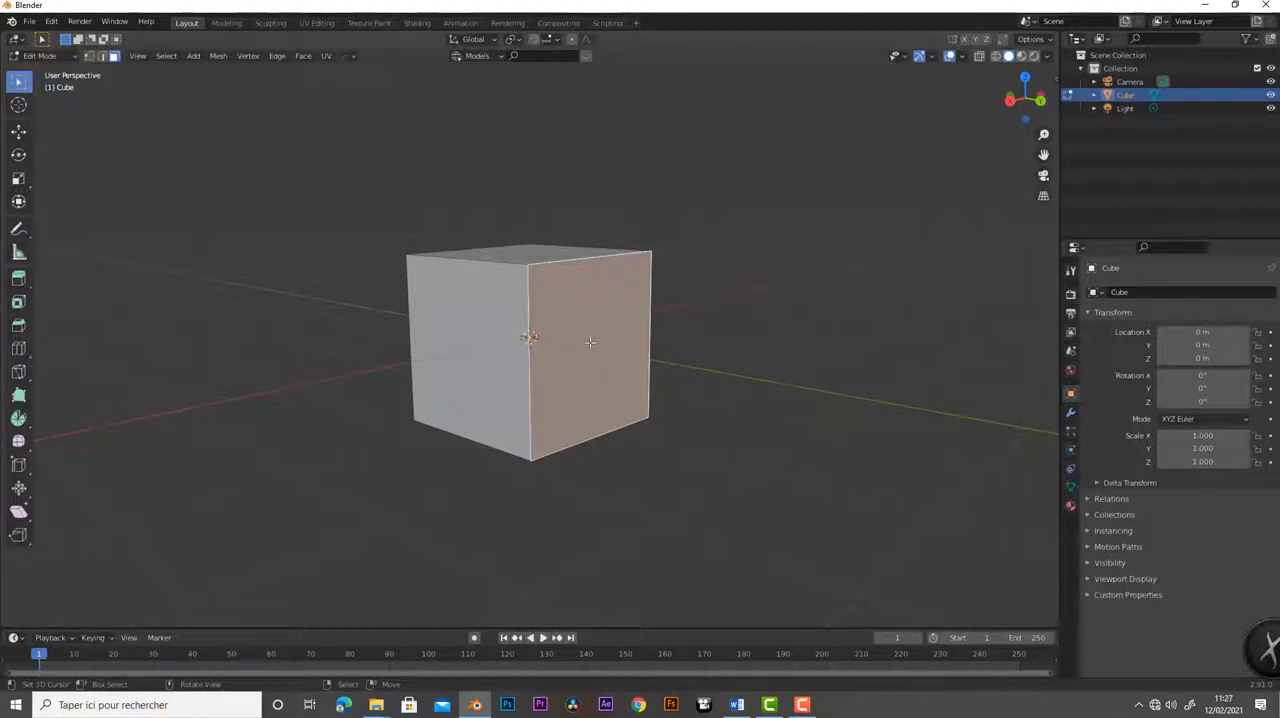
pyautogui.moveTo(700, 360); pyautogui.dragTo(634, 357, button='middle')
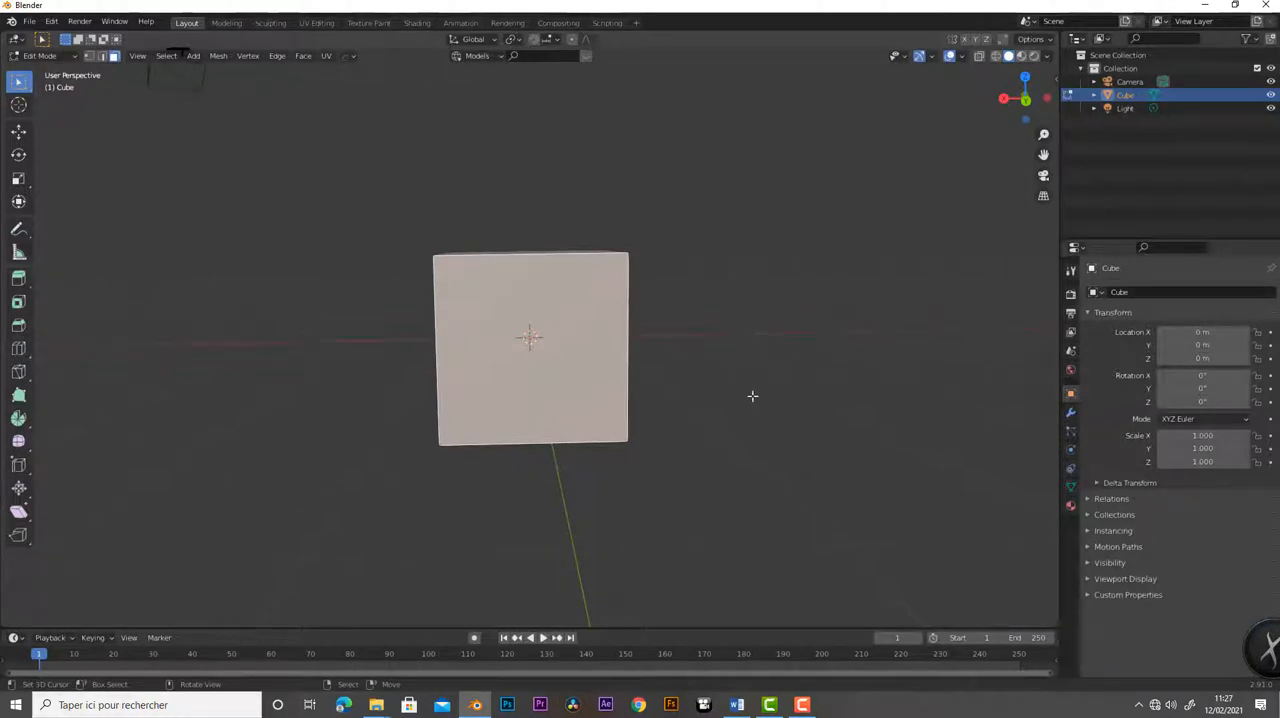
# - Start the Shortcut VUr key display and set its Offset X to 1257 and Offset Y to 105
pyautogui.press('n')
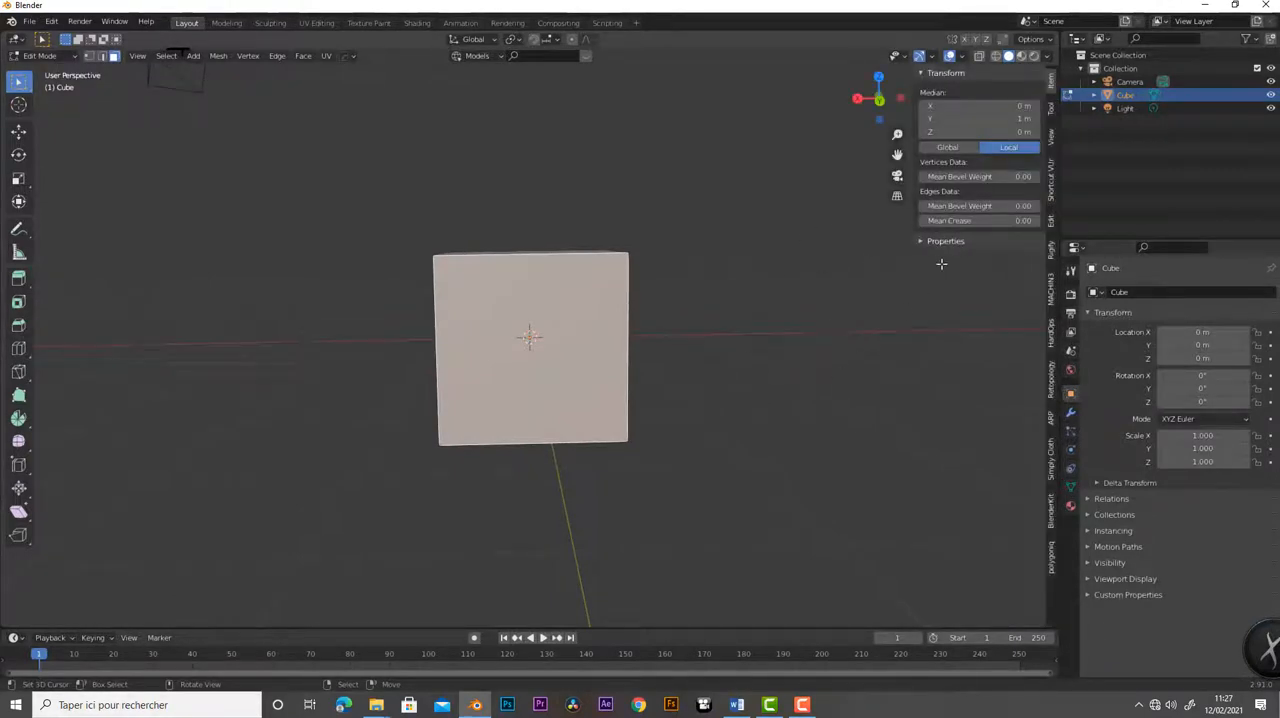
pyautogui.click(1051, 179)
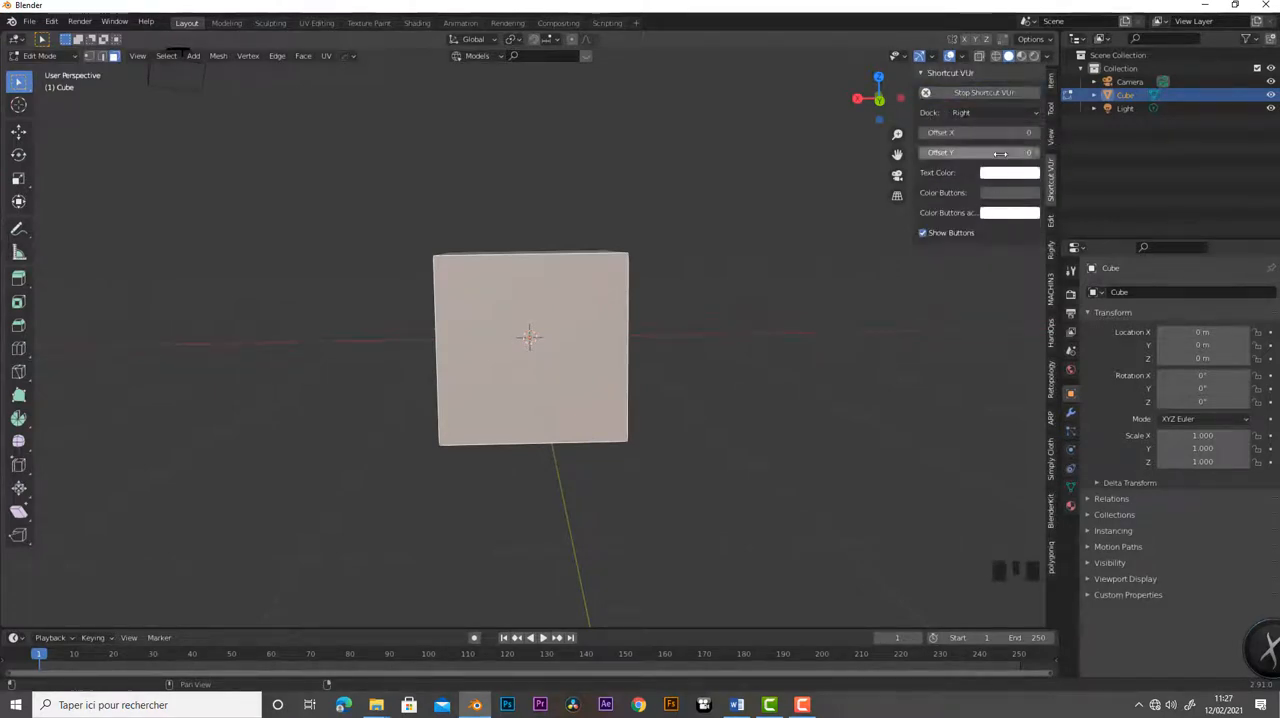
pyautogui.moveTo(975, 152); pyautogui.dragTo(1038, 133)
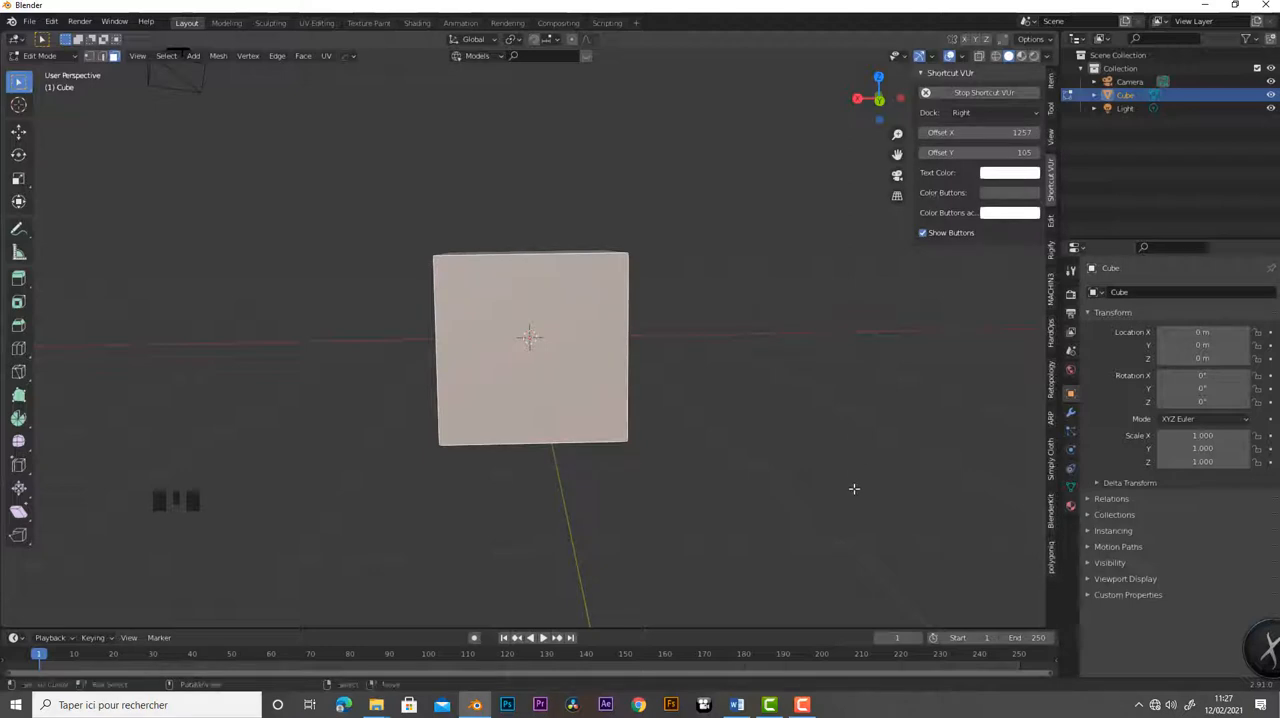
pyautogui.press('n')
pyautogui.moveTo(300, 322); pyautogui.dragTo(634, 302, button='middle')
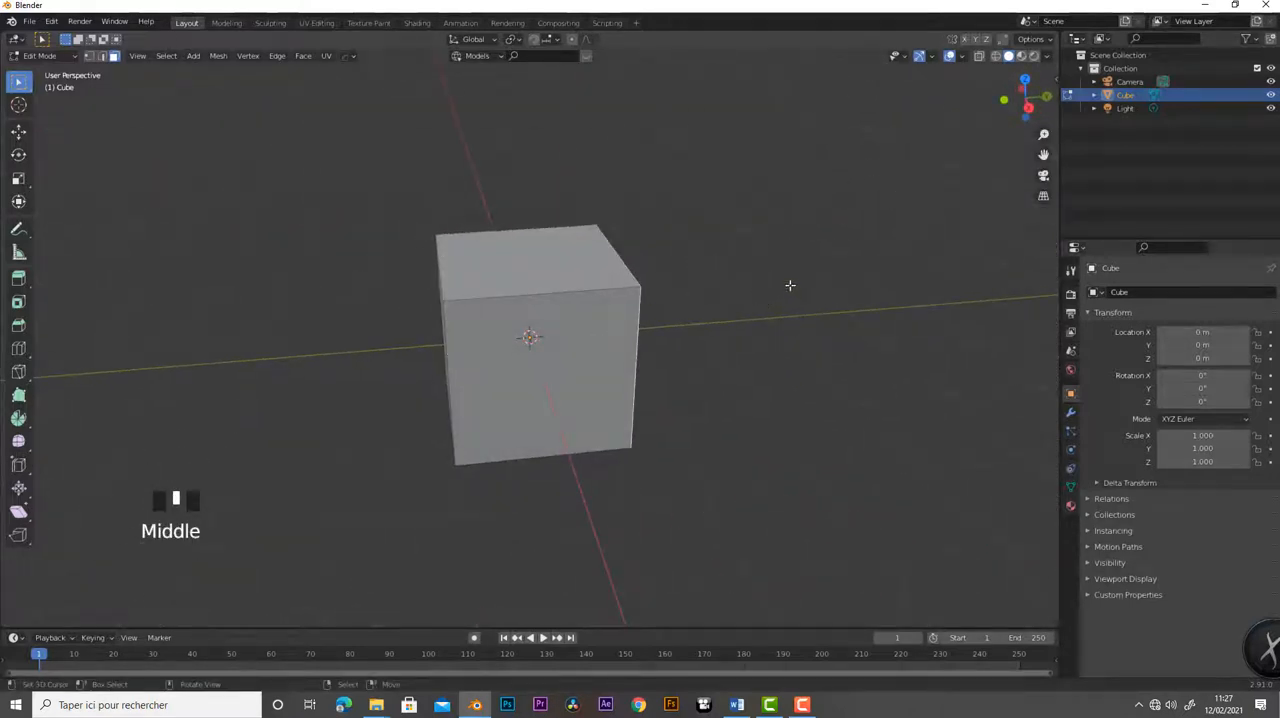
pyautogui.moveTo(757, 309); pyautogui.dragTo(700, 271, button='middle')
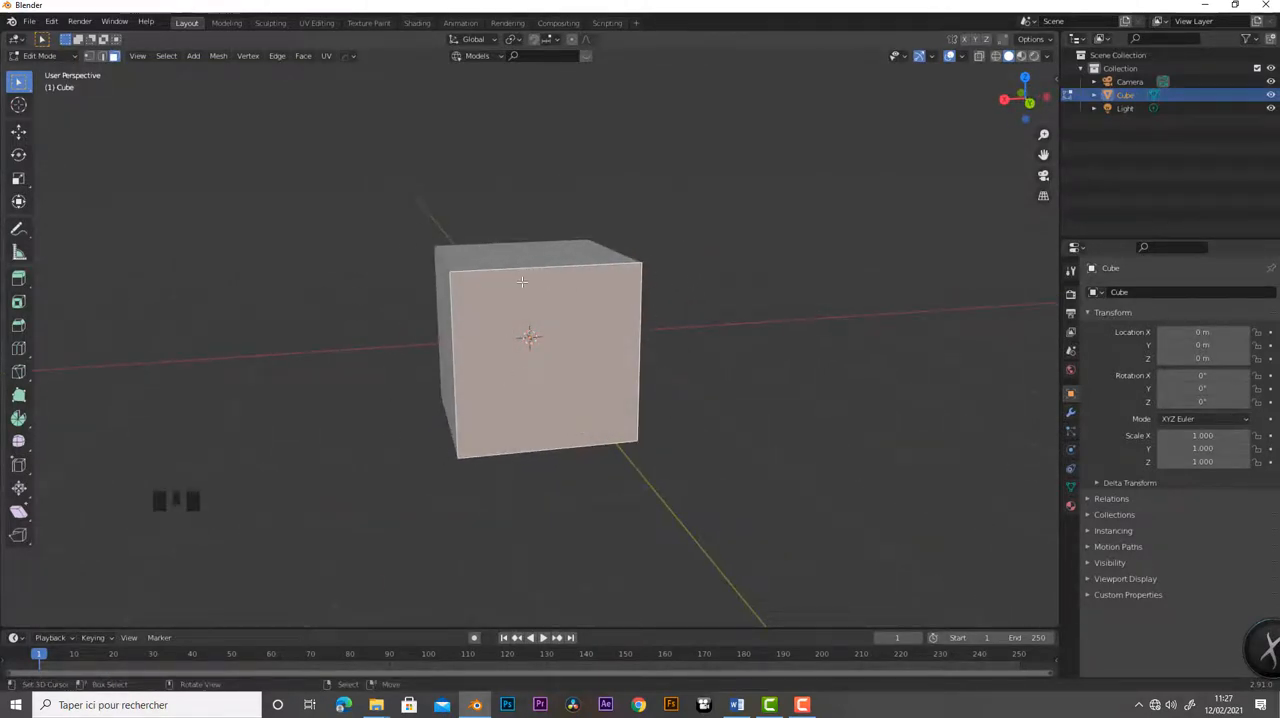
pyautogui.moveTo(517, 289); pyautogui.dragTo(570, 328, button='middle')
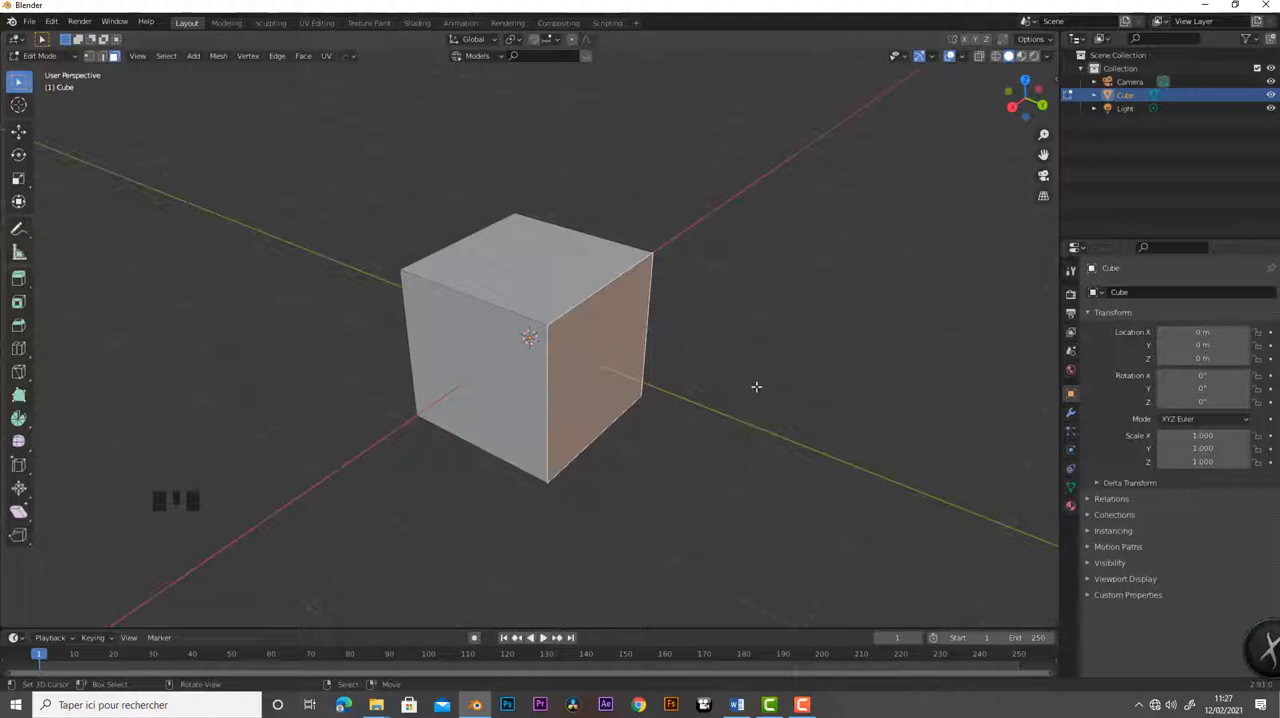
pyautogui.moveTo(751, 397)
pyautogui.mouseDown(button='middle')
pyautogui.moveTo(660, 363)
pyautogui.moveTo(671, 402)
pyautogui.moveTo(743, 386)
pyautogui.mouseUp(button='middle')
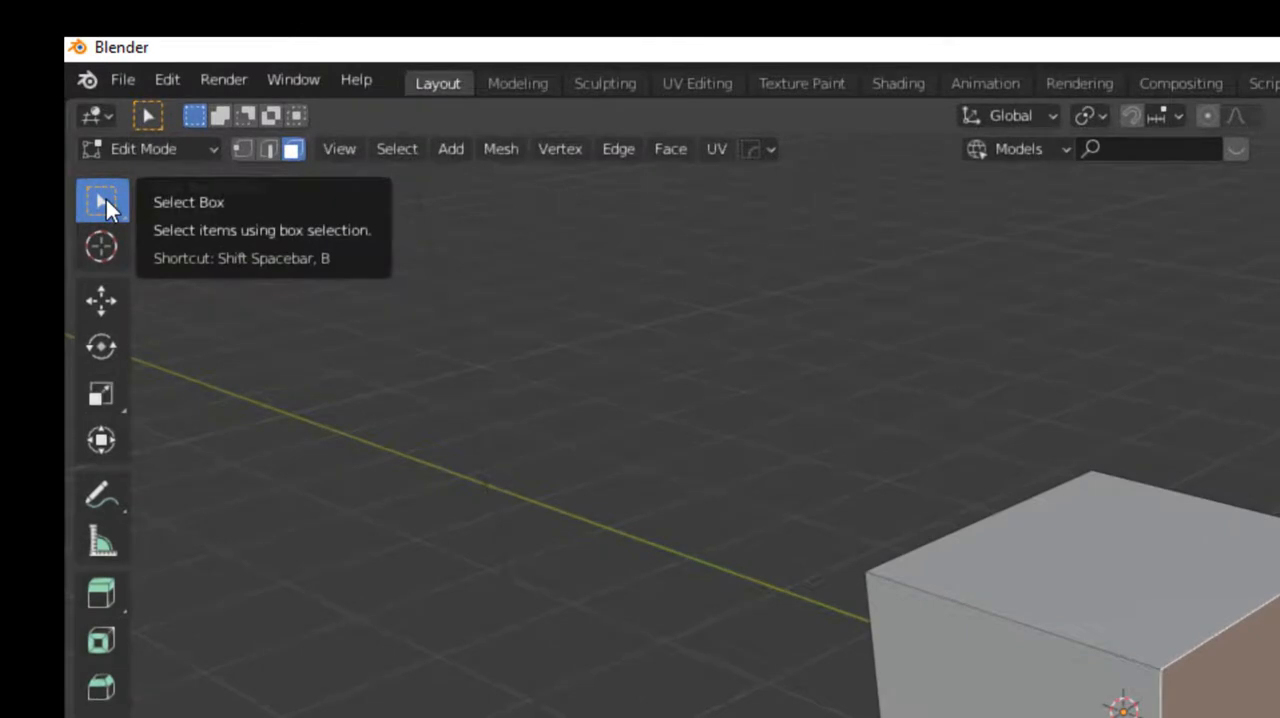
# - Activate the Tweak selection tool and select the cube's top face
pyautogui.moveTo(106, 199)
pyautogui.mouseDown()
pyautogui.moveTo(158, 198)
pyautogui.moveTo(212, 219)
pyautogui.mouseUp()
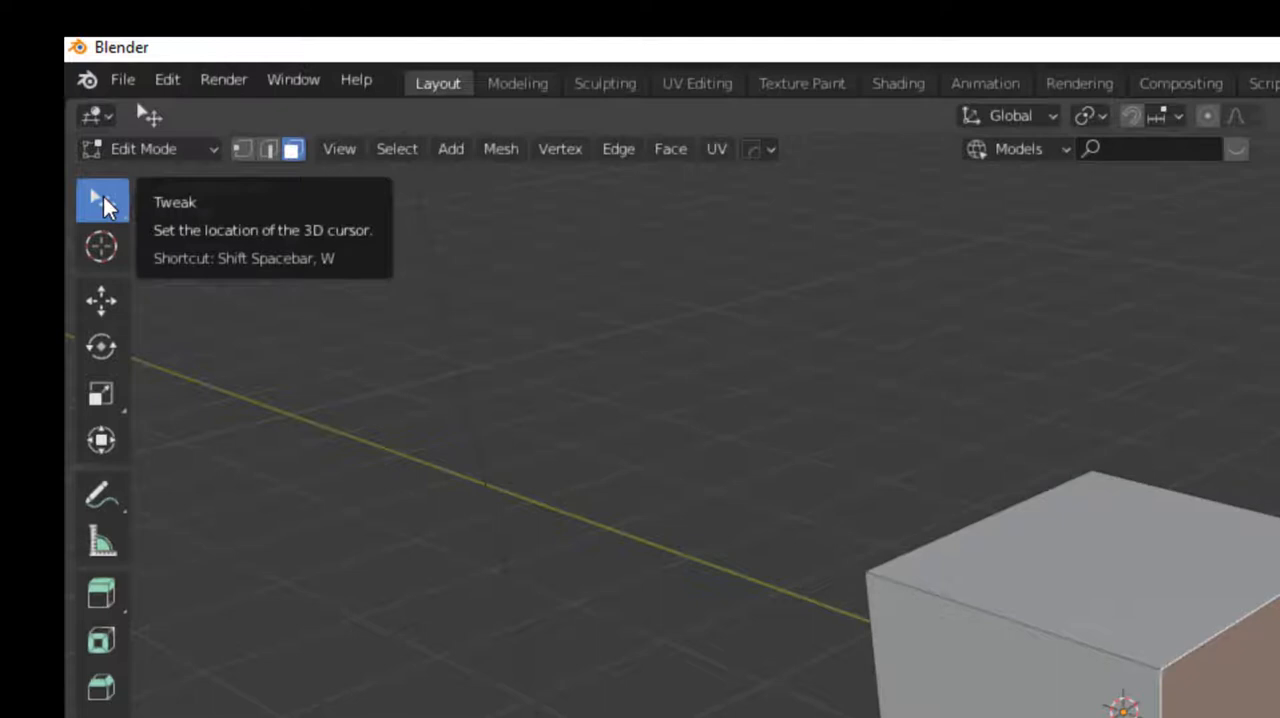
pyautogui.click(103, 196)
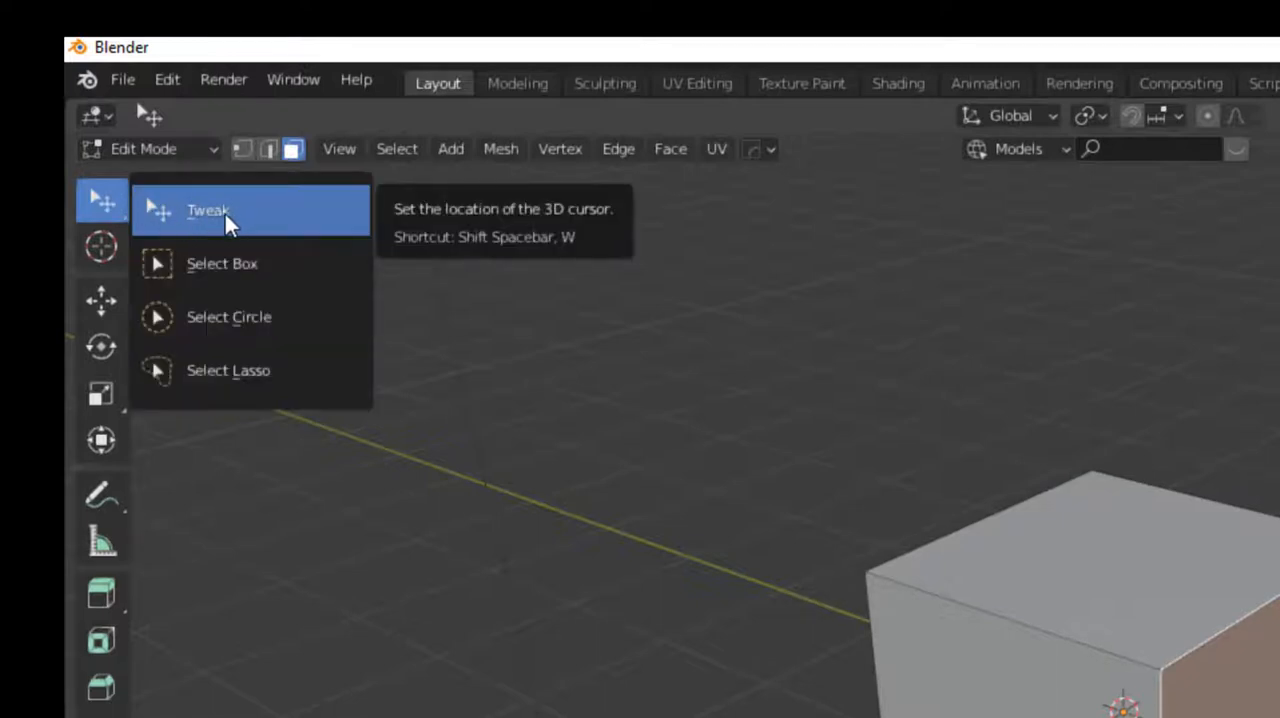
pyautogui.click(225, 214)
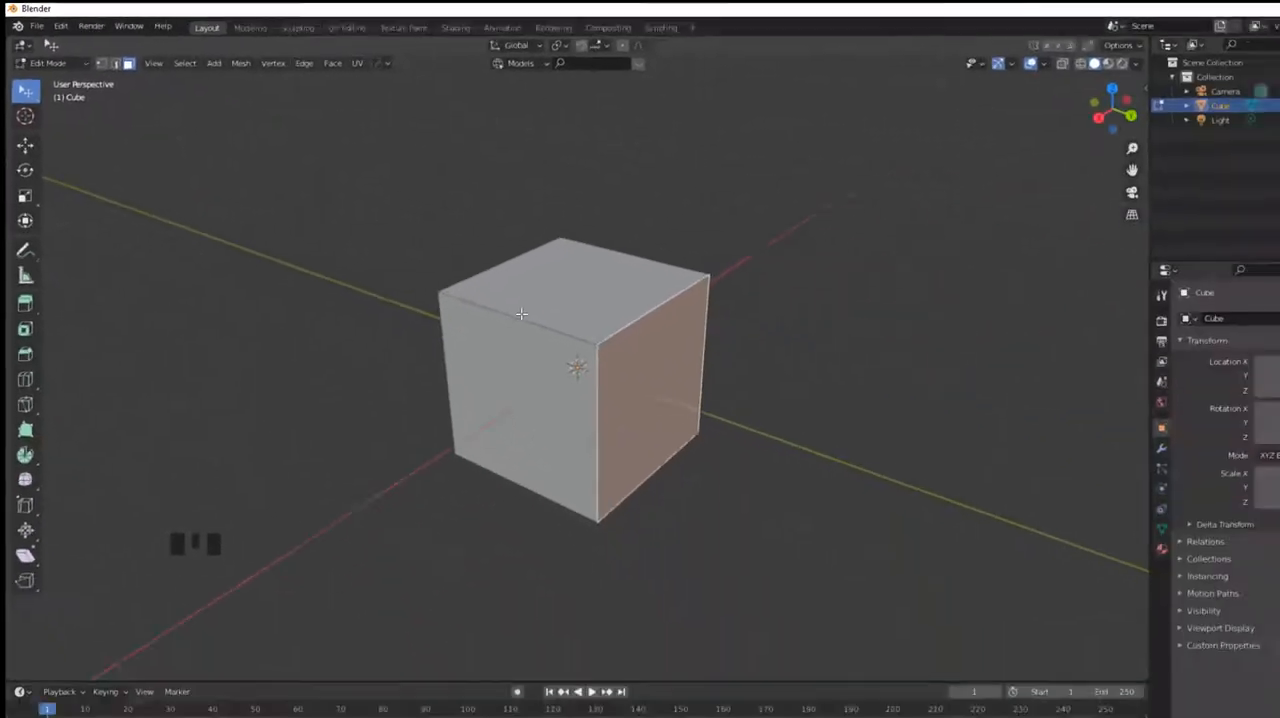
pyautogui.rightClick(524, 312)
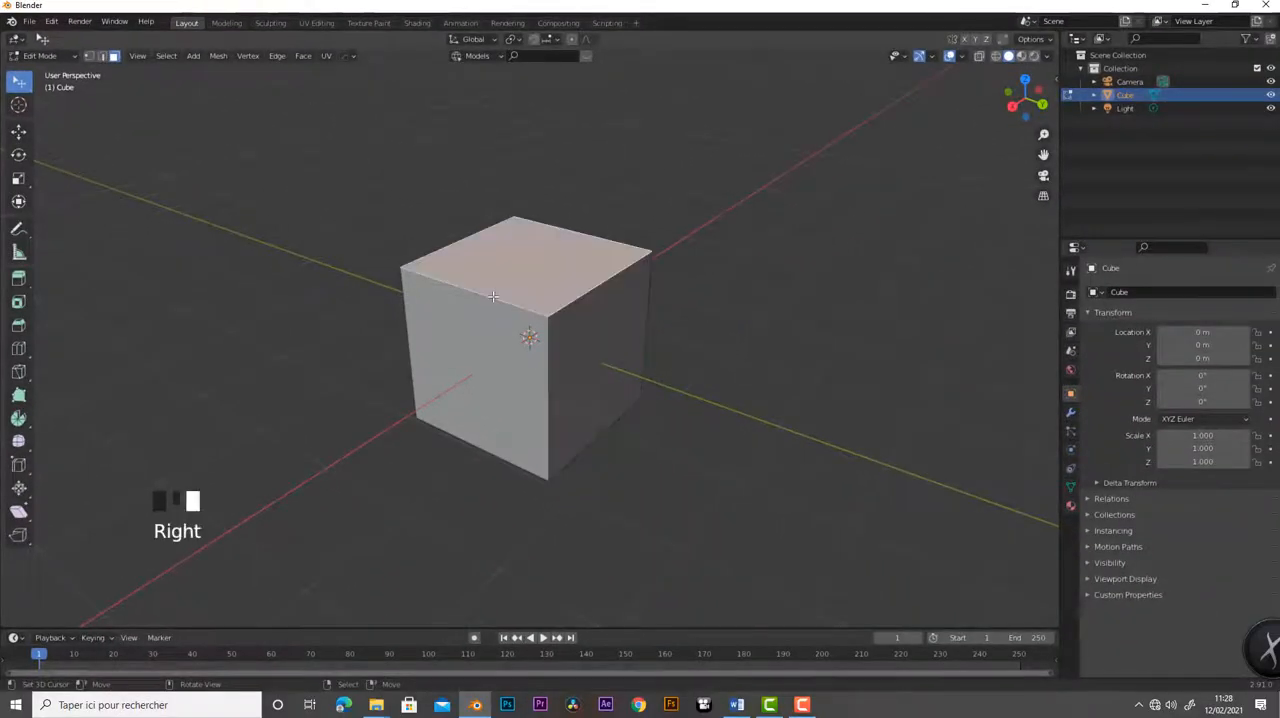
# - Select the cube's top, positive X and positive Y faces one at a time, ending with the positive Y face
pyautogui.scroll(2, 655, 371)
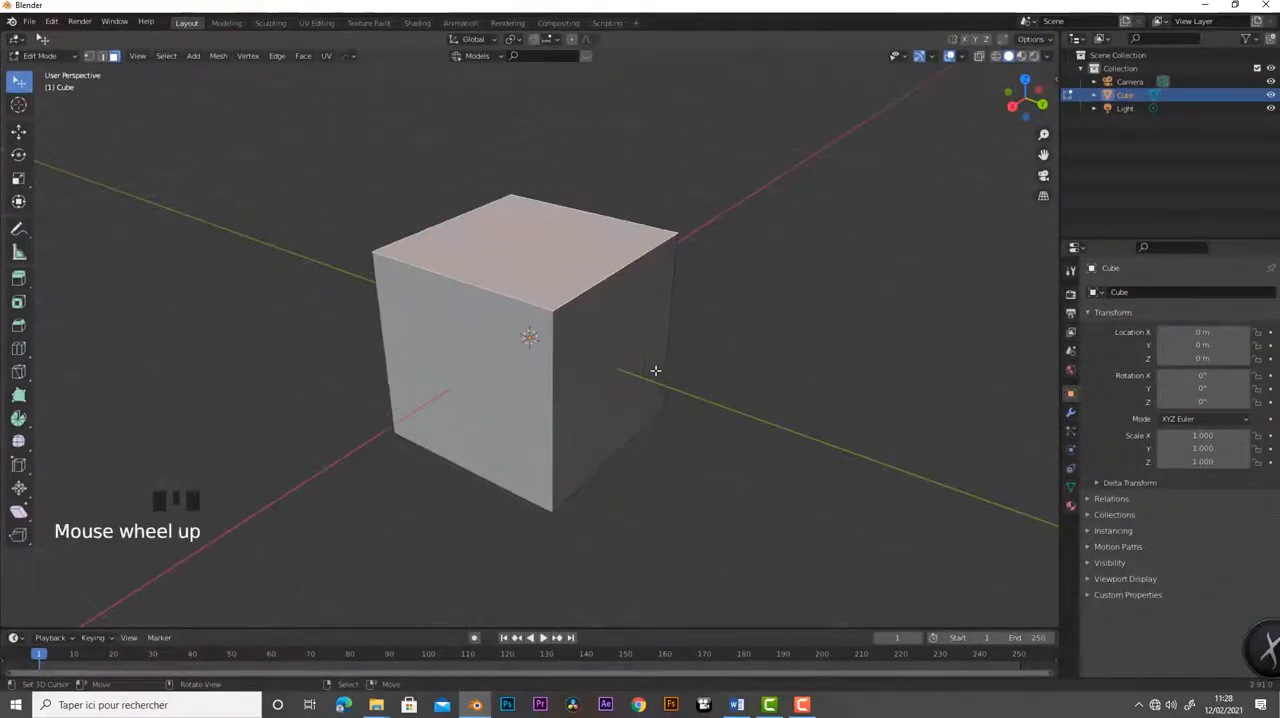
pyautogui.moveTo(655, 371)
pyautogui.mouseDown(button='middle')
pyautogui.moveTo(578, 404)
pyautogui.moveTo(654, 377)
pyautogui.moveTo(631, 369)
pyautogui.mouseUp(button='middle')
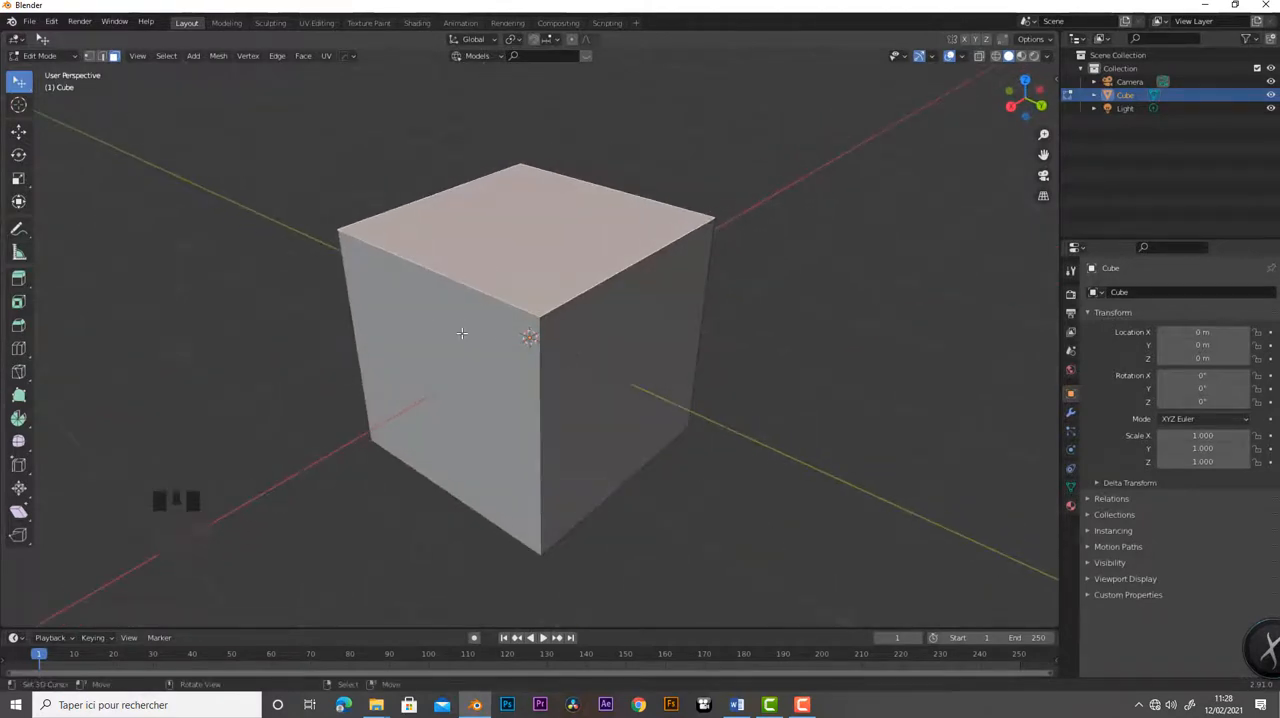
pyautogui.rightClick(535, 350)
pyautogui.rightClick(557, 336)
pyautogui.rightClick(481, 263)
pyautogui.rightClick(466, 297)
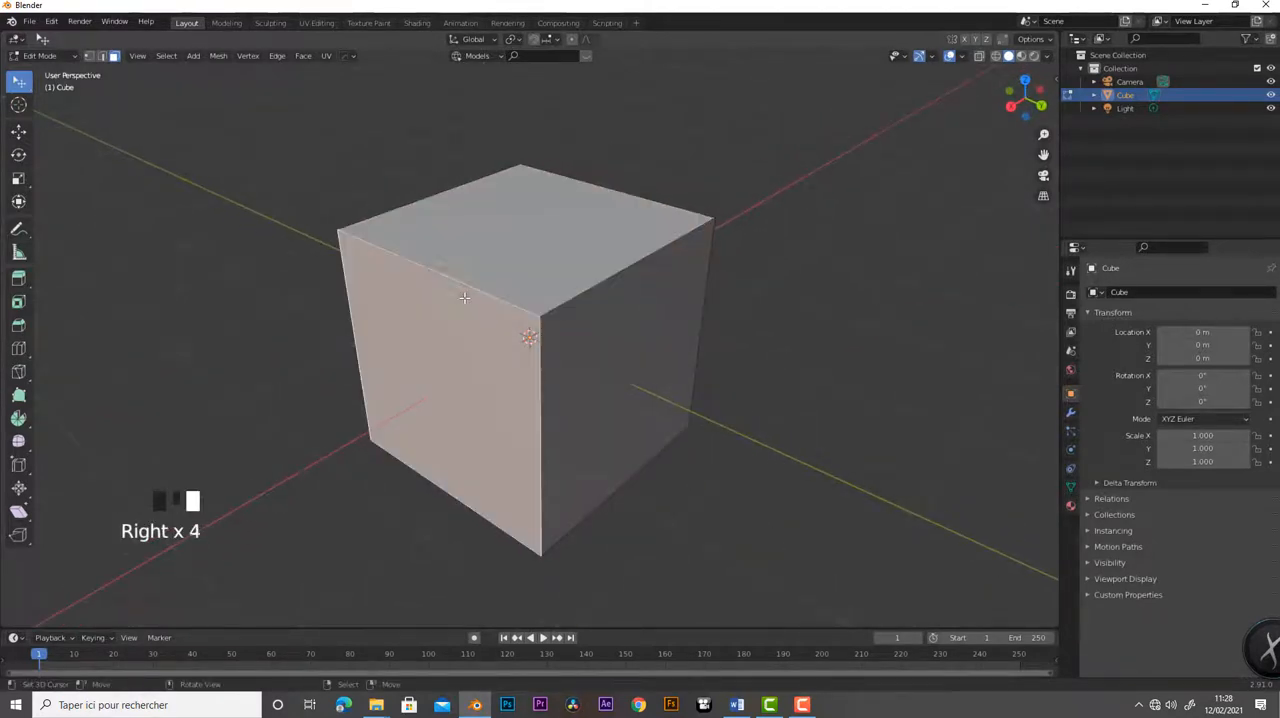
pyautogui.rightClick(600, 275)
pyautogui.rightClick(640, 320)
pyautogui.rightClick(459, 356)
pyautogui.rightClick(586, 232)
pyautogui.rightClick(640, 318)
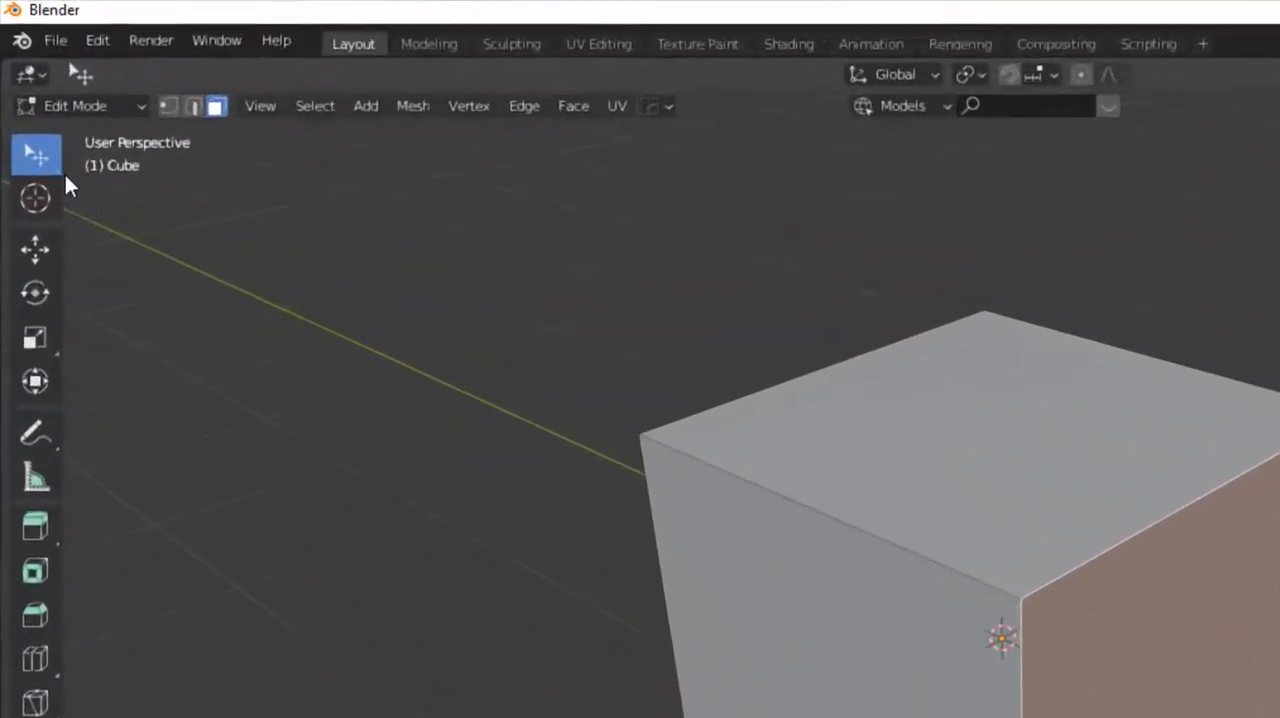
# - Switch to the Select Box tool and box-select all visible faces of the cube
pyautogui.click(19, 93)
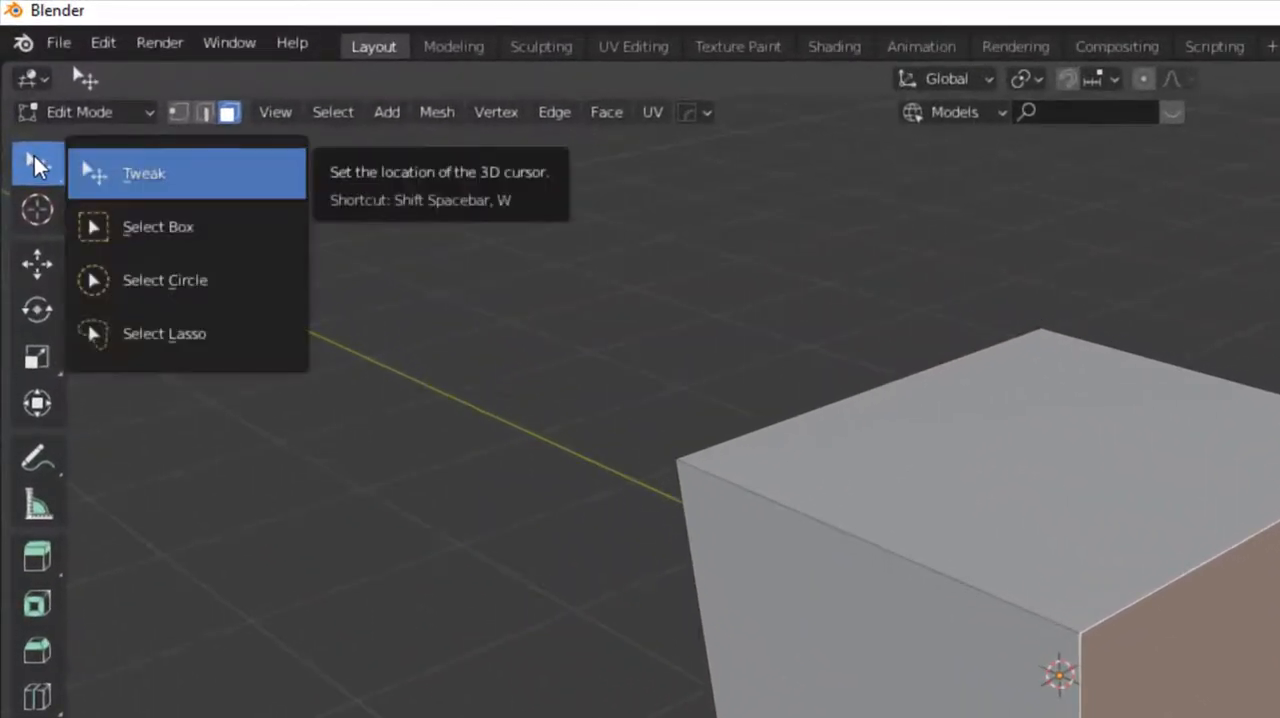
pyautogui.click(145, 232)
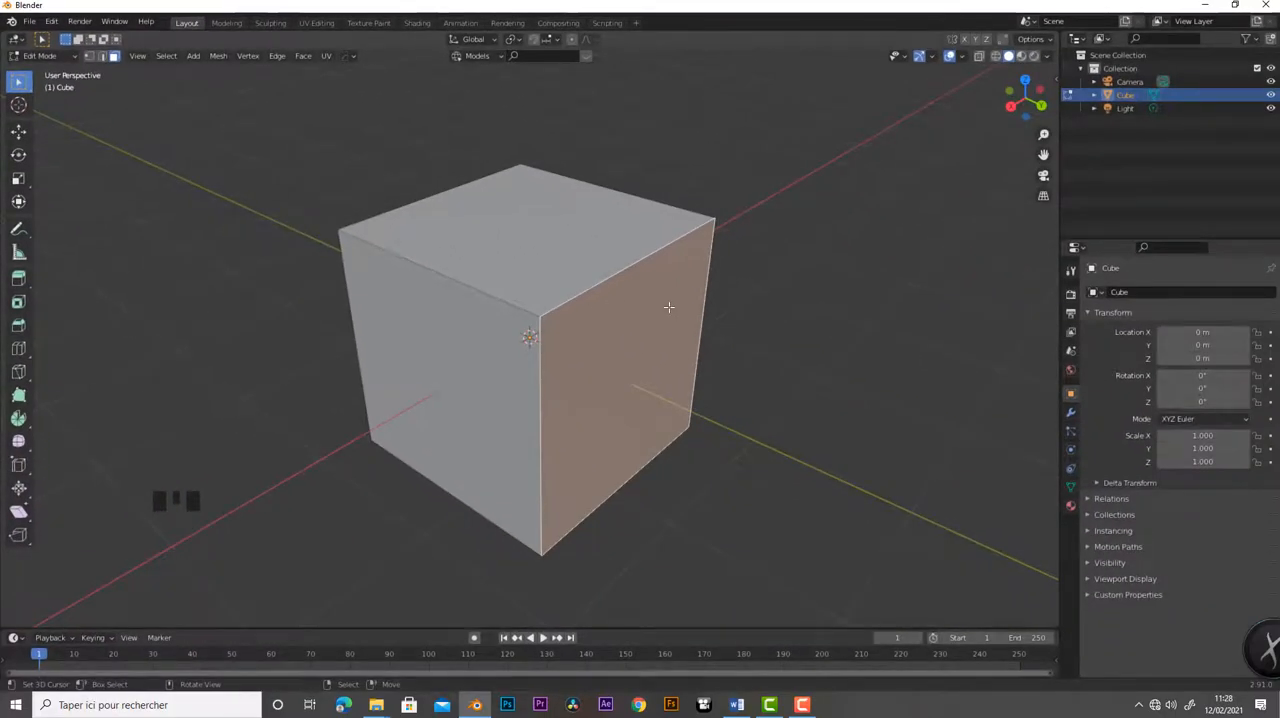
pyautogui.scroll(-2, 669, 307)
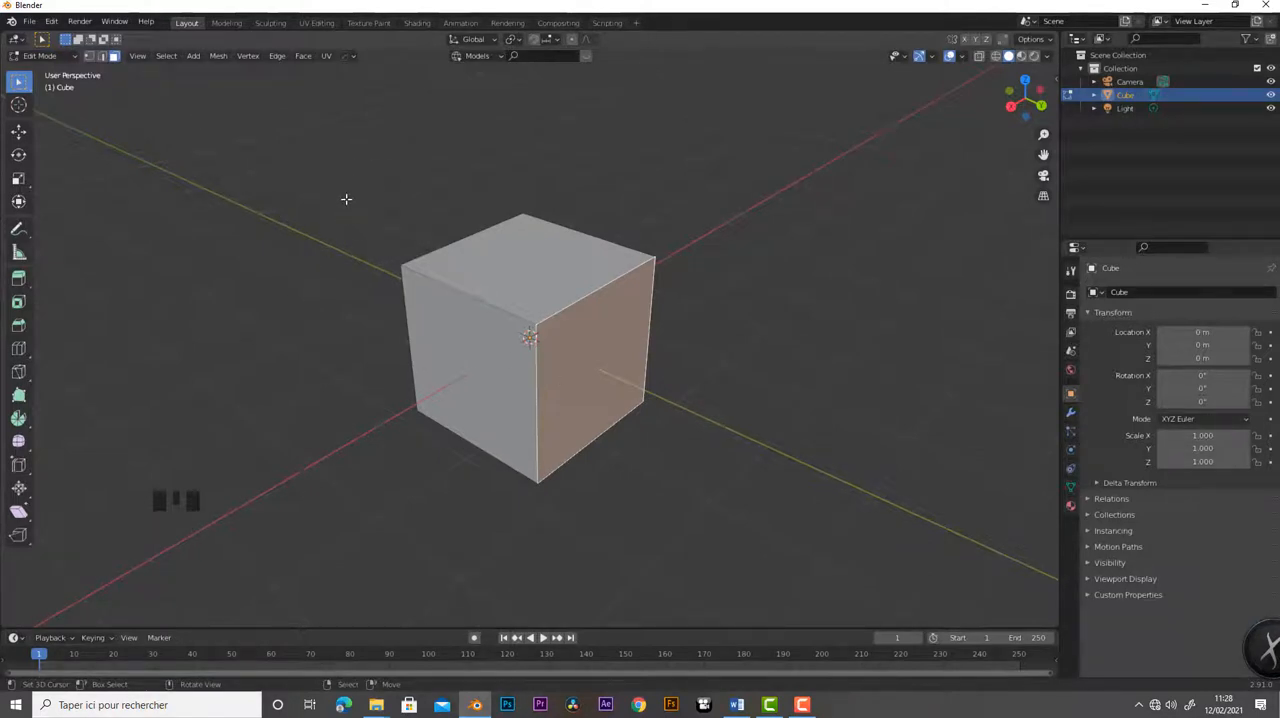
pyautogui.moveTo(342, 130); pyautogui.dragTo(784, 516)
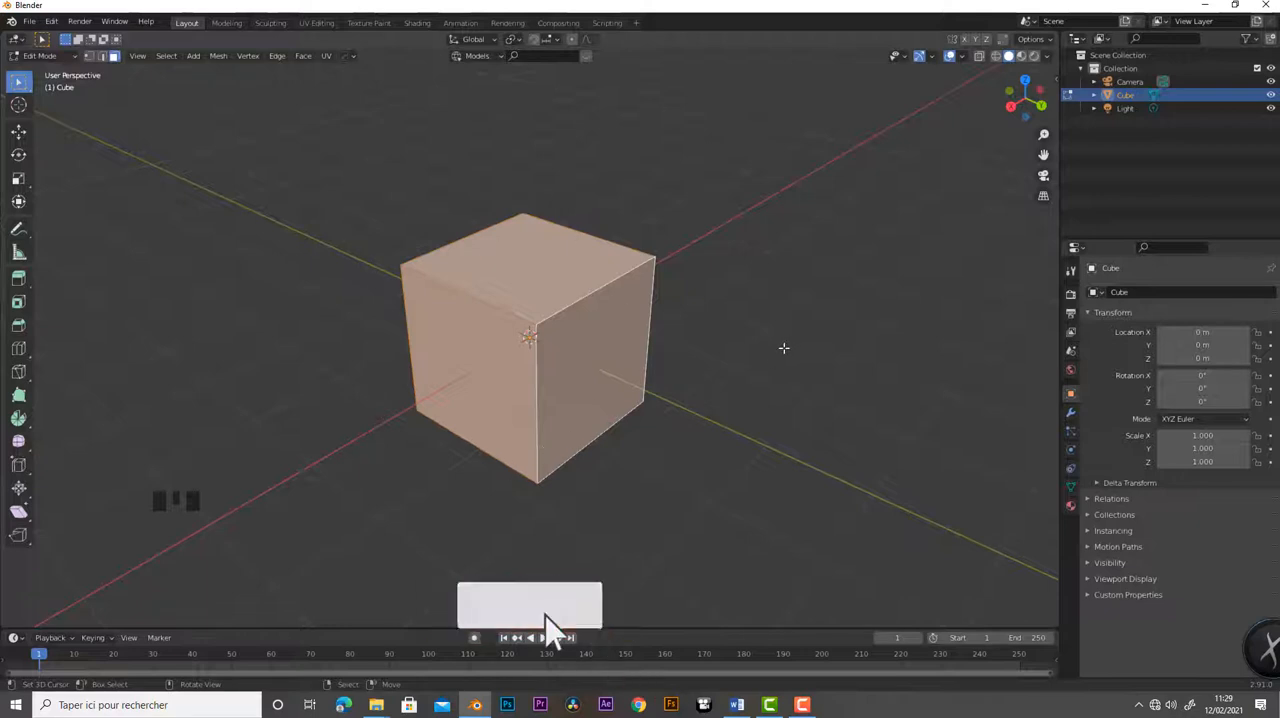
pyautogui.moveTo(754, 343); pyautogui.dragTo(789, 329, button='middle')
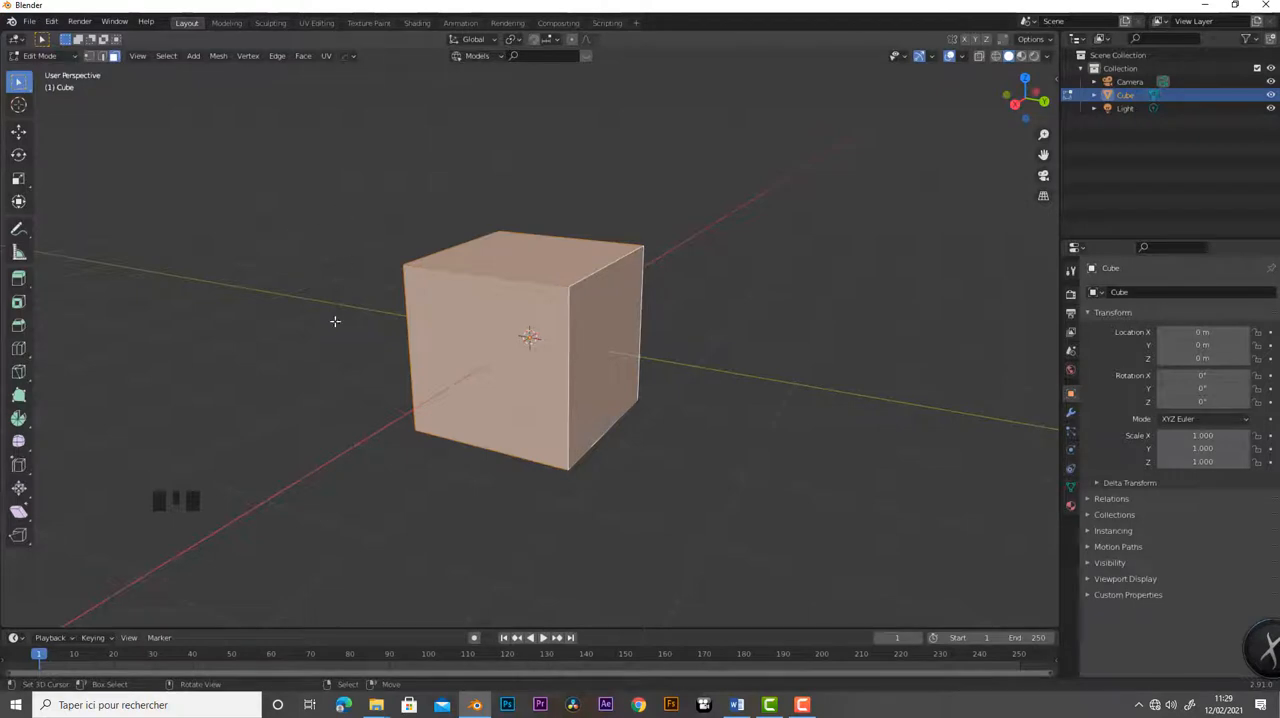
pyautogui.moveTo(334, 146); pyautogui.dragTo(753, 539)
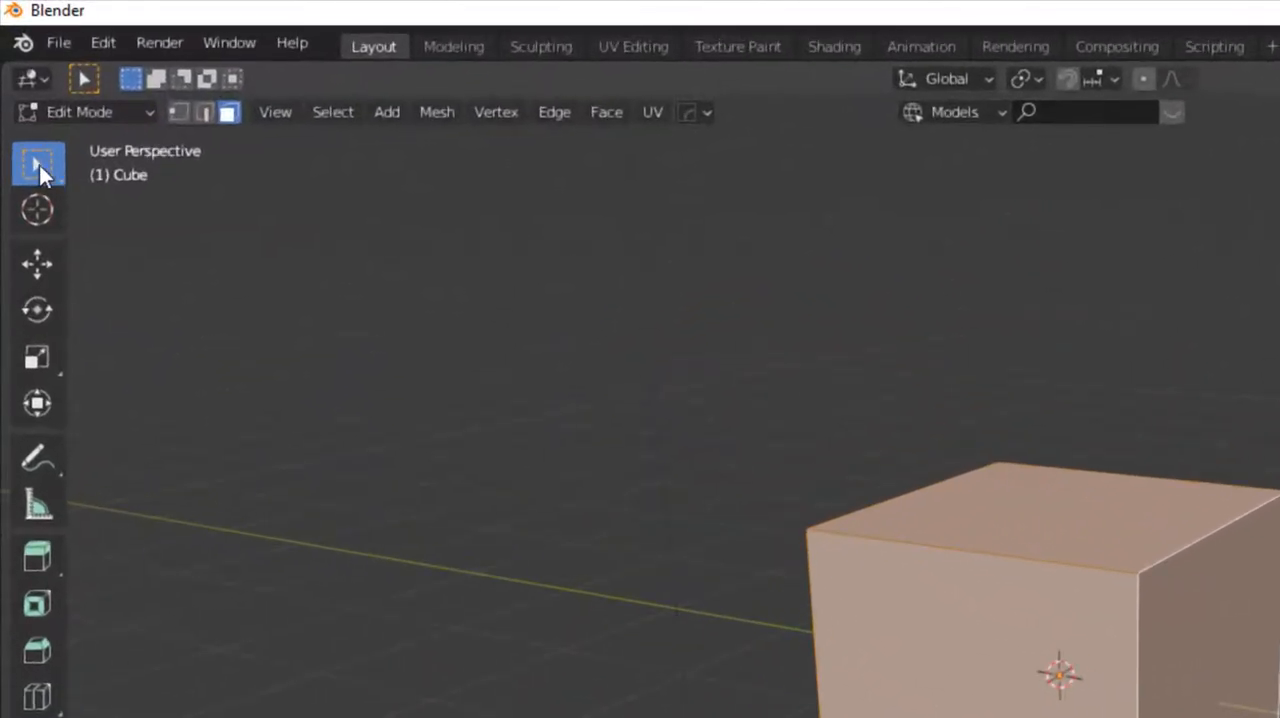
# - Switch to the Select Circle tool and clear the cube's face selection
pyautogui.click(19, 82)
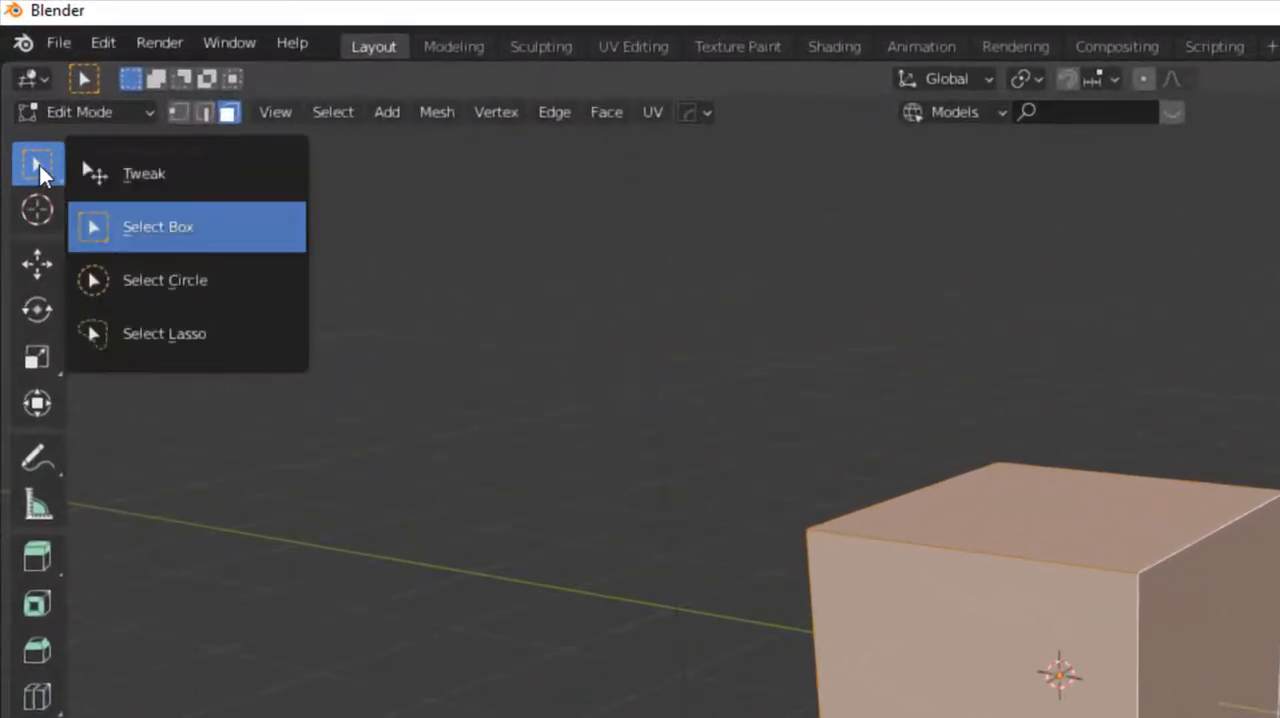
pyautogui.click(197, 286)
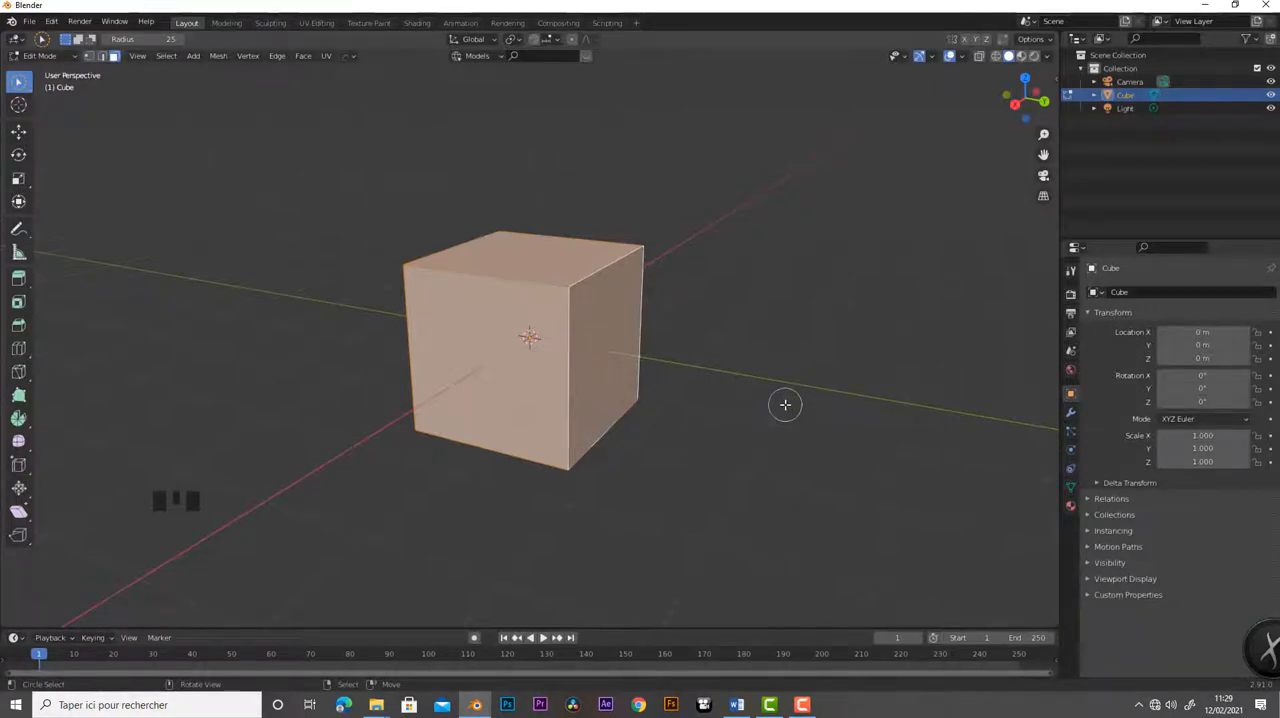
pyautogui.rightClick(785, 404)
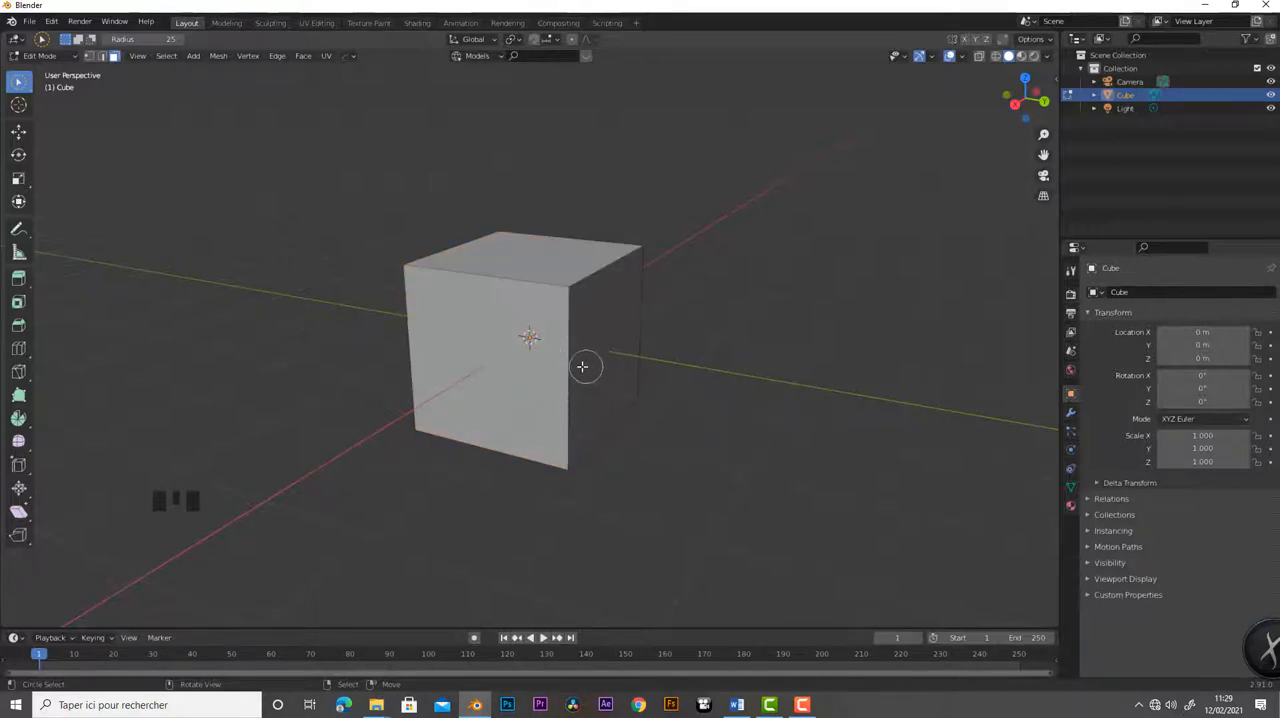
# - Circle-select the cube's positive X, positive Y and top faces repeatedly in turn
pyautogui.click(522, 340)
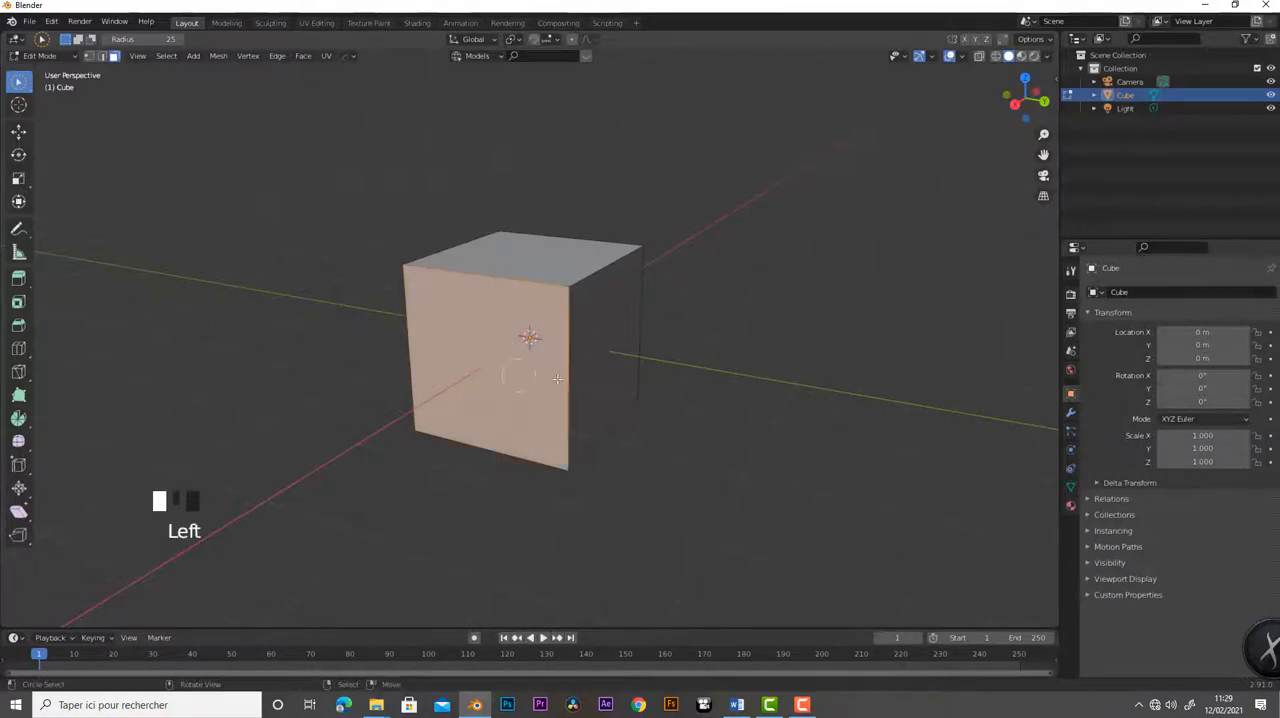
pyautogui.click(615, 341)
pyautogui.click(542, 262)
pyautogui.click(505, 350)
pyautogui.click(600, 356)
pyautogui.click(548, 262)
pyautogui.click(524, 333)
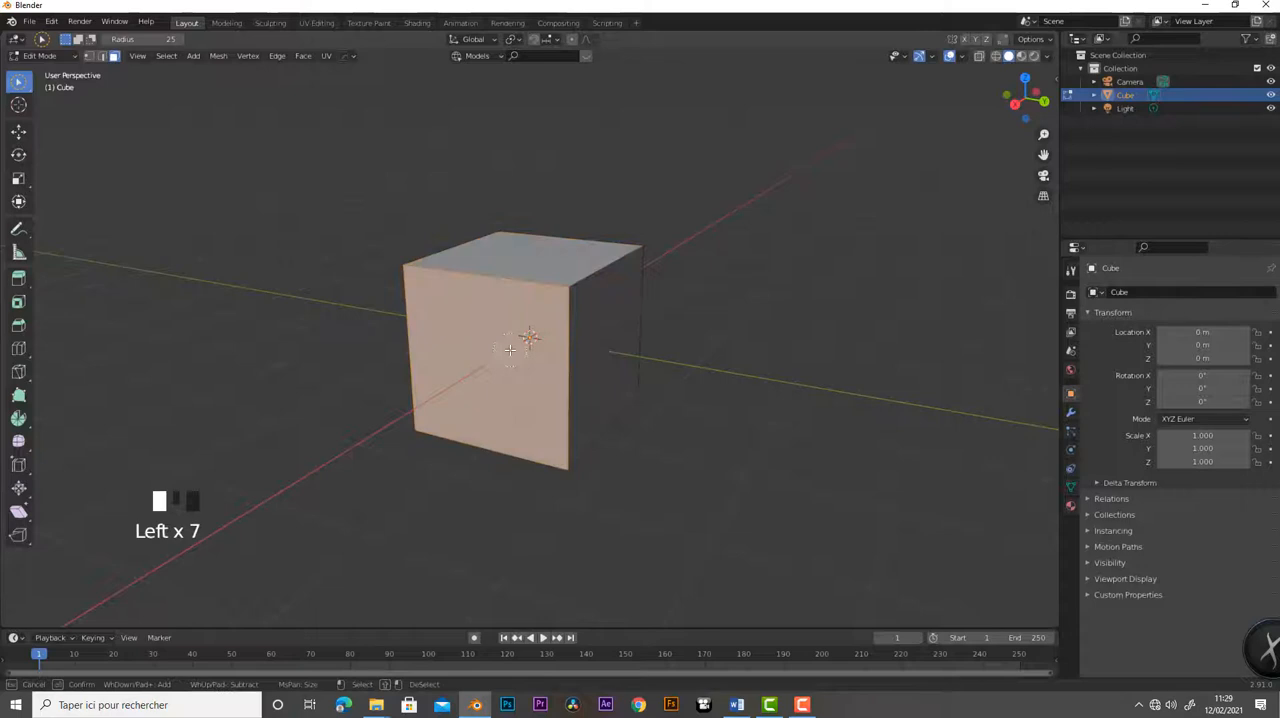
pyautogui.click(592, 349)
pyautogui.click(530, 361)
pyautogui.click(516, 250)
pyautogui.click(614, 330)
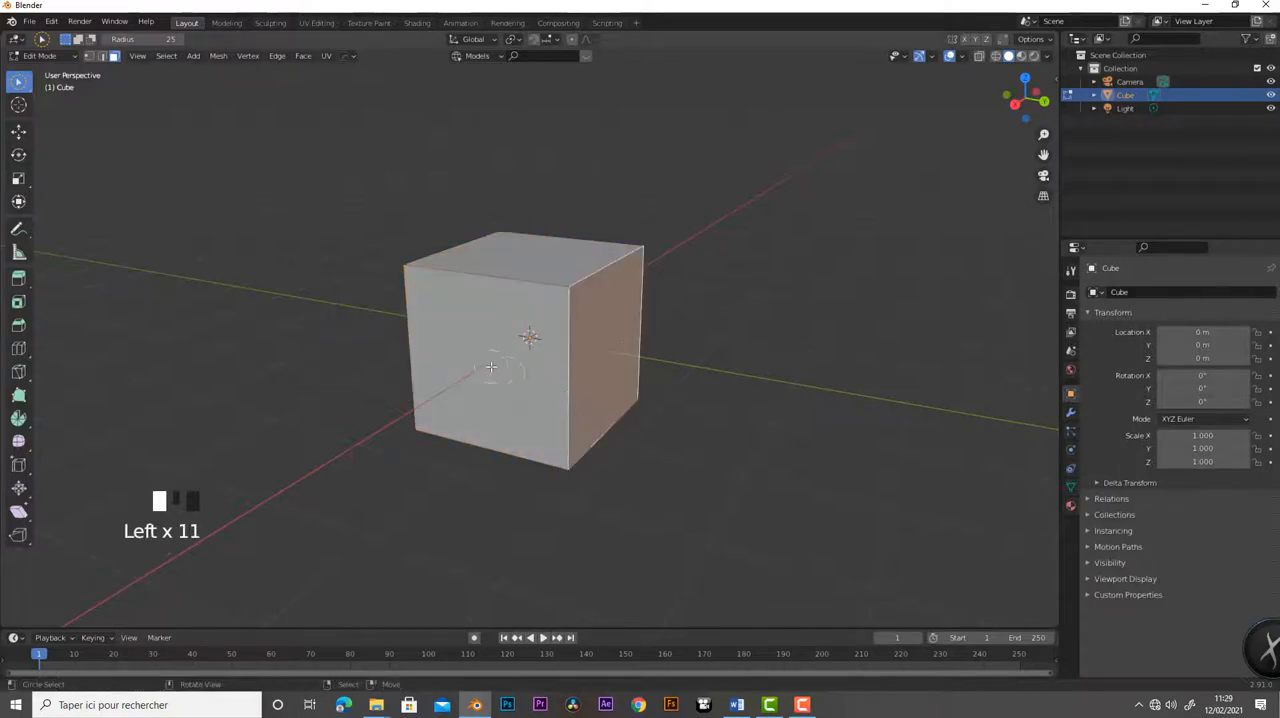
pyautogui.click(490, 368)
pyautogui.click(625, 350)
# - Switch to the Select Lasso tool, deselect everything and lasso around the whole cube to select its visible faces
pyautogui.click(19, 84)
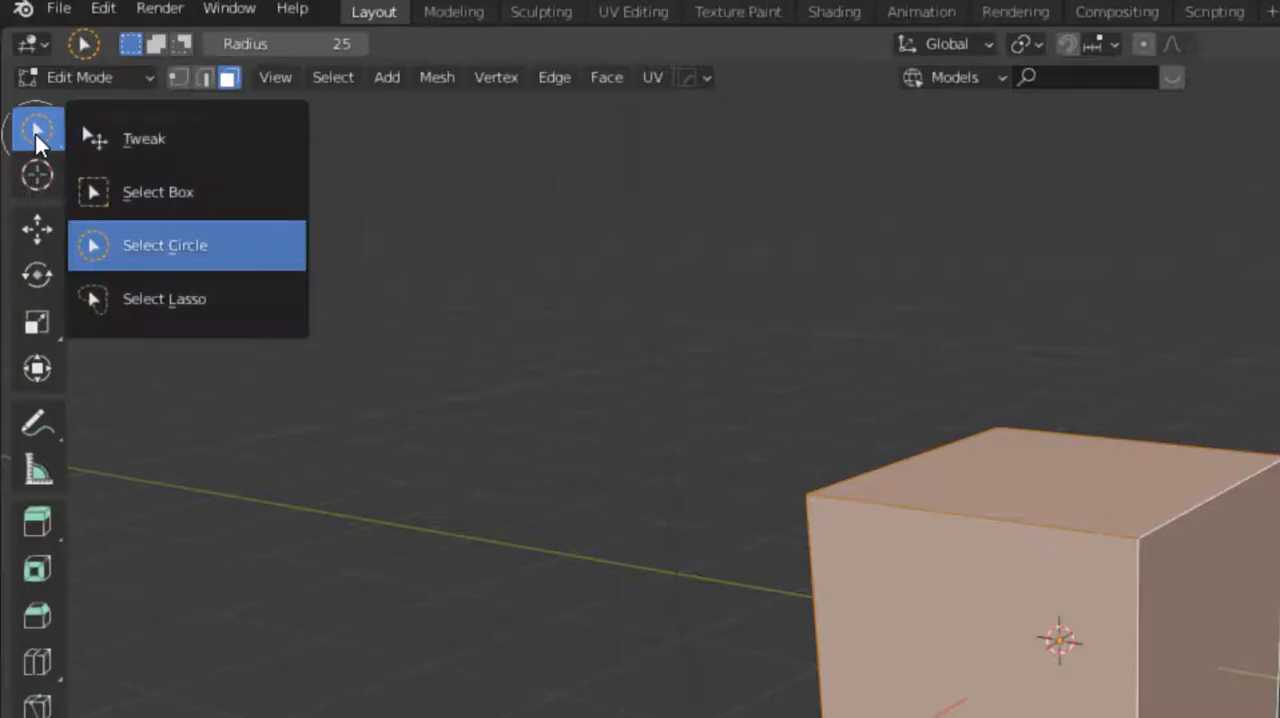
pyautogui.click(165, 296)
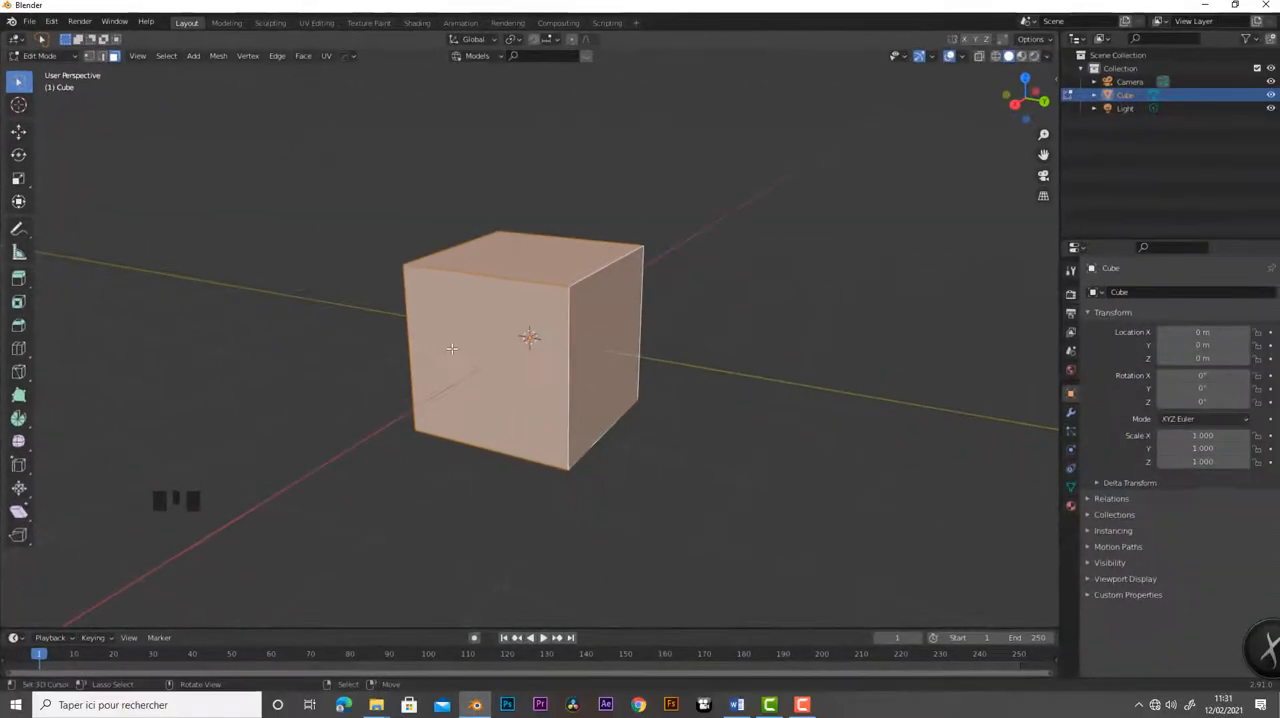
pyautogui.press('a')
pyautogui.press('a')
pyautogui.press('a')
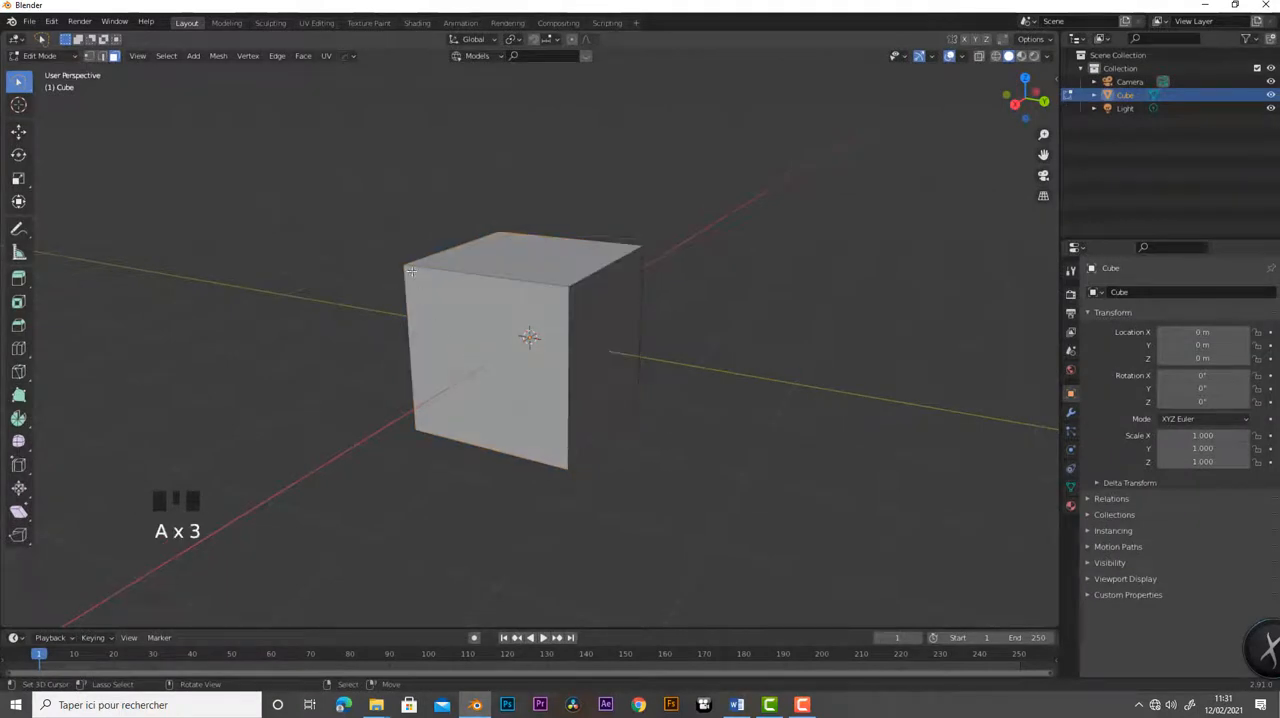
pyautogui.moveTo(489, 361); pyautogui.dragTo(513, 346, button='middle')
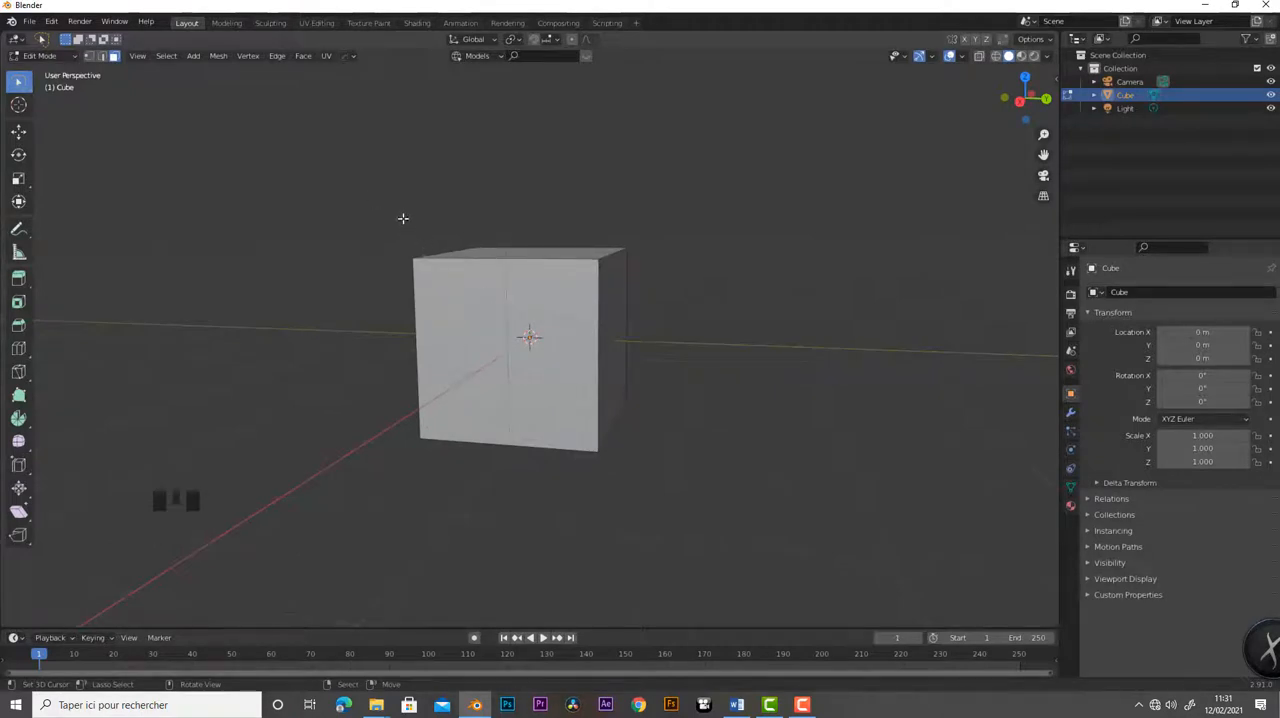
pyautogui.moveTo(403, 218)
pyautogui.mouseDown()
pyautogui.moveTo(362, 398)
pyautogui.moveTo(545, 510)
pyautogui.moveTo(634, 437)
pyautogui.moveTo(604, 249)
pyautogui.moveTo(405, 220)
pyautogui.mouseUp()
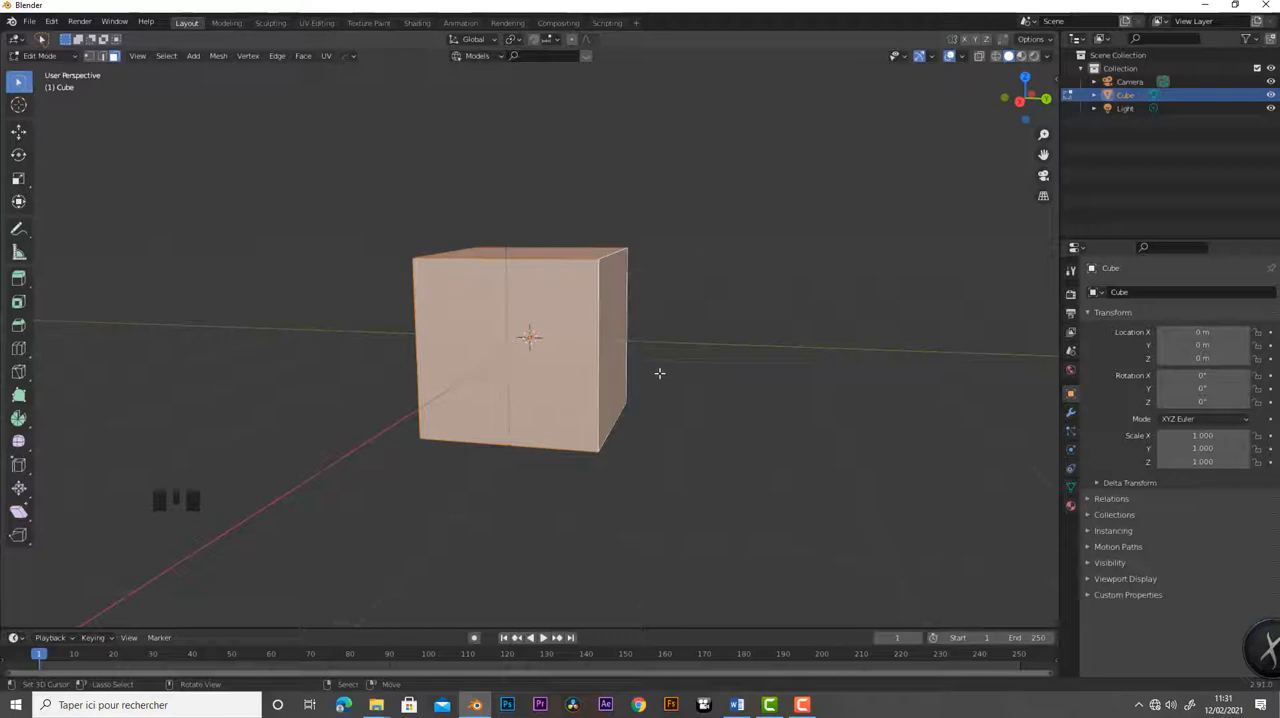
# - Select the cube's entire mesh and delete all of its geometry in Edit Mode
pyautogui.moveTo(697, 399); pyautogui.dragTo(659, 413, button='middle')
pyautogui.press('x')
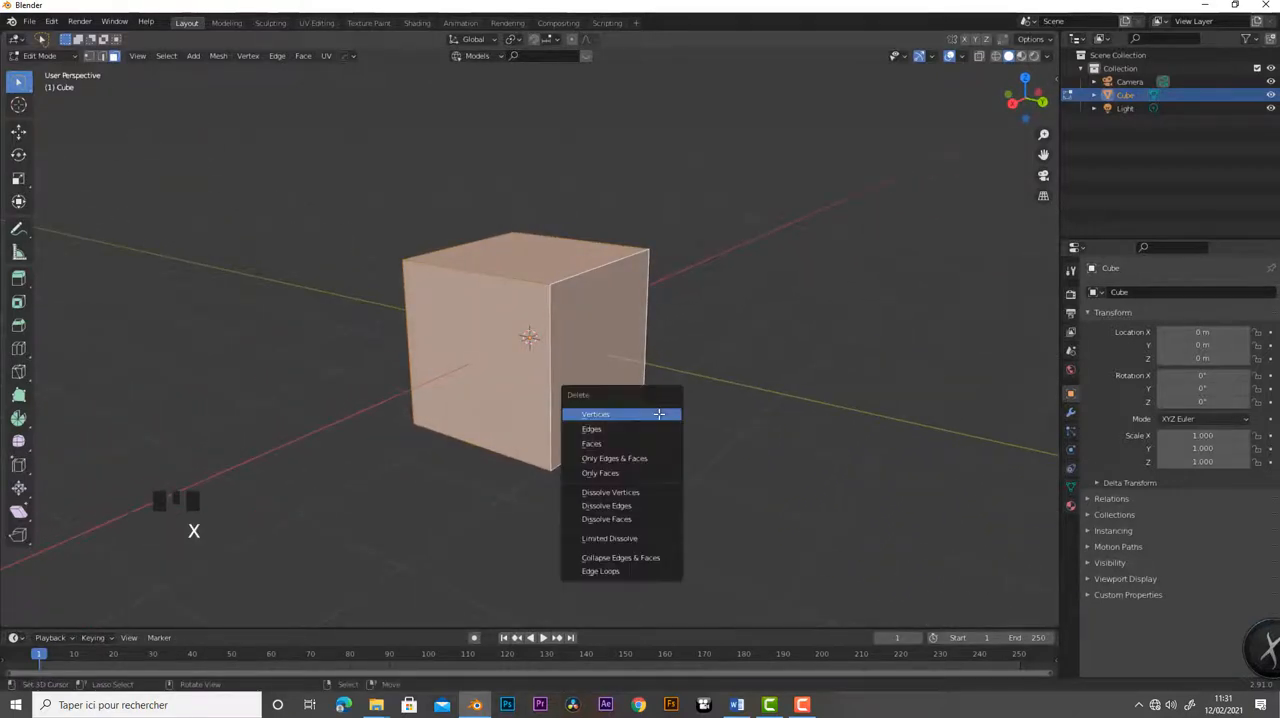
pyautogui.press('a')
pyautogui.press('a')
pyautogui.press('a')
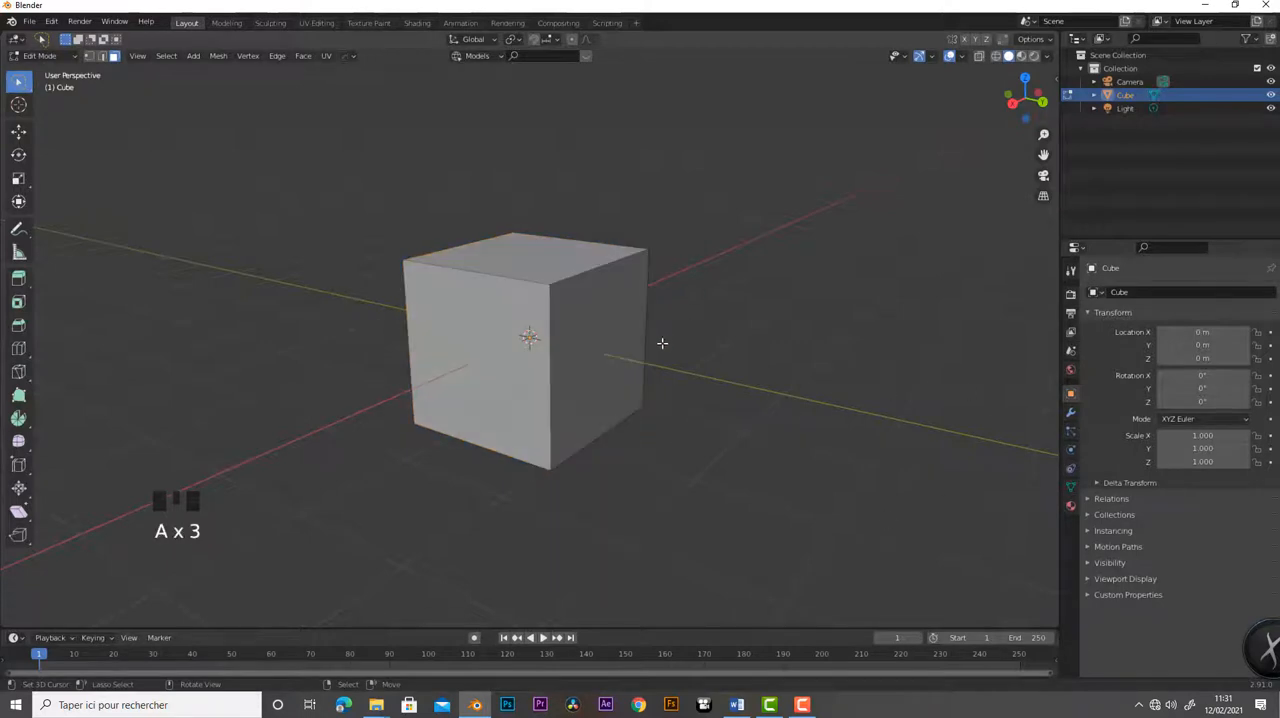
pyautogui.press('a')
pyautogui.press('x')
pyautogui.click(710, 373)
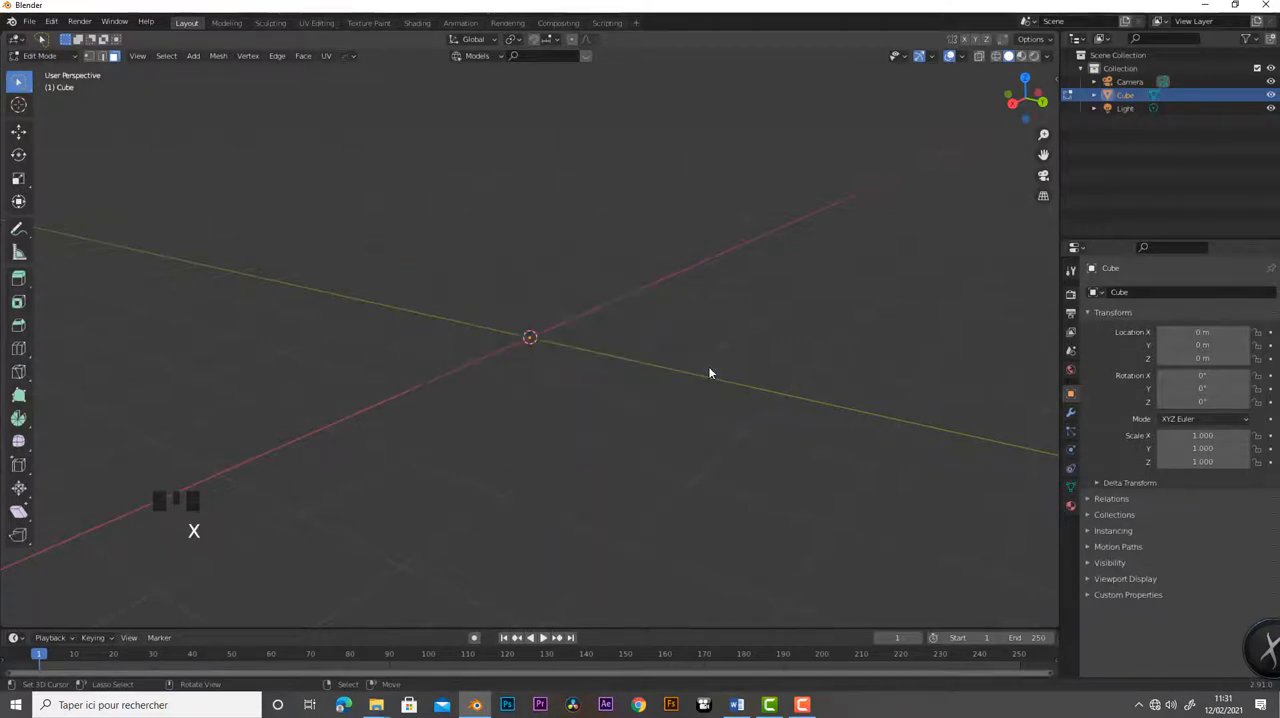
# - Add a UV sphere in Edit Mode and deselect all of its faces
pyautogui.hotkey('shift', 'a')
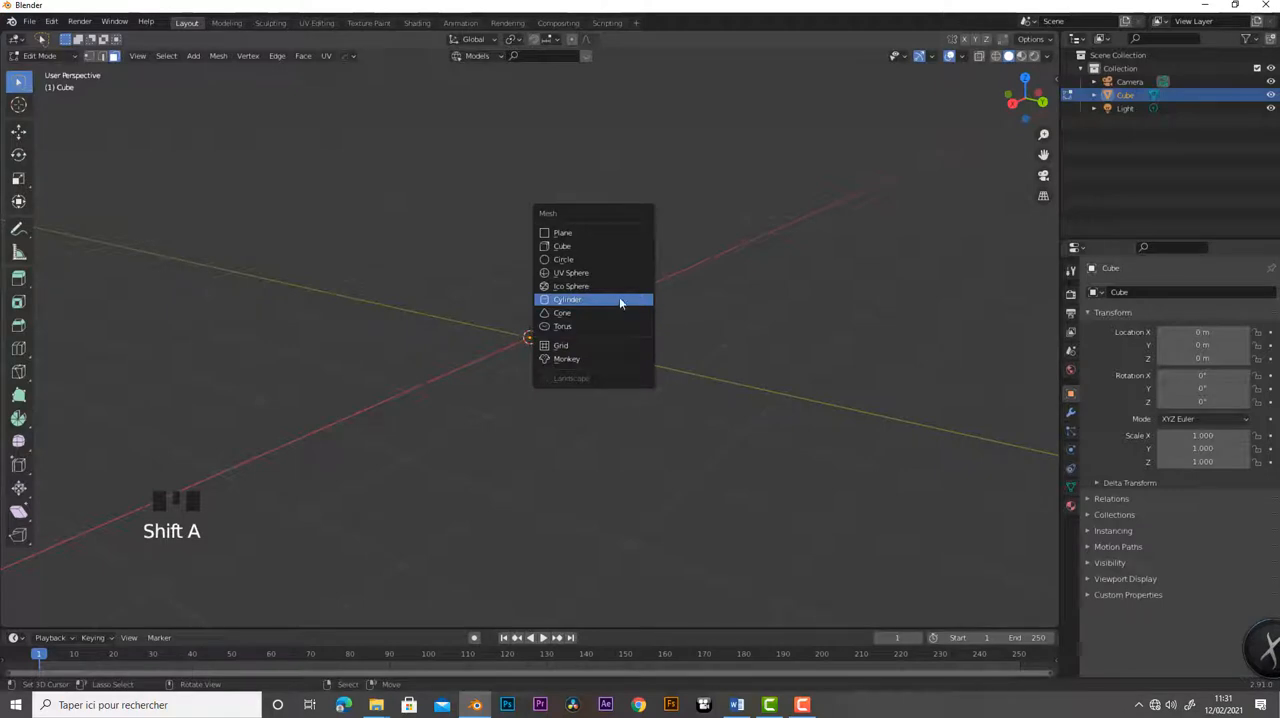
pyautogui.click(581, 277)
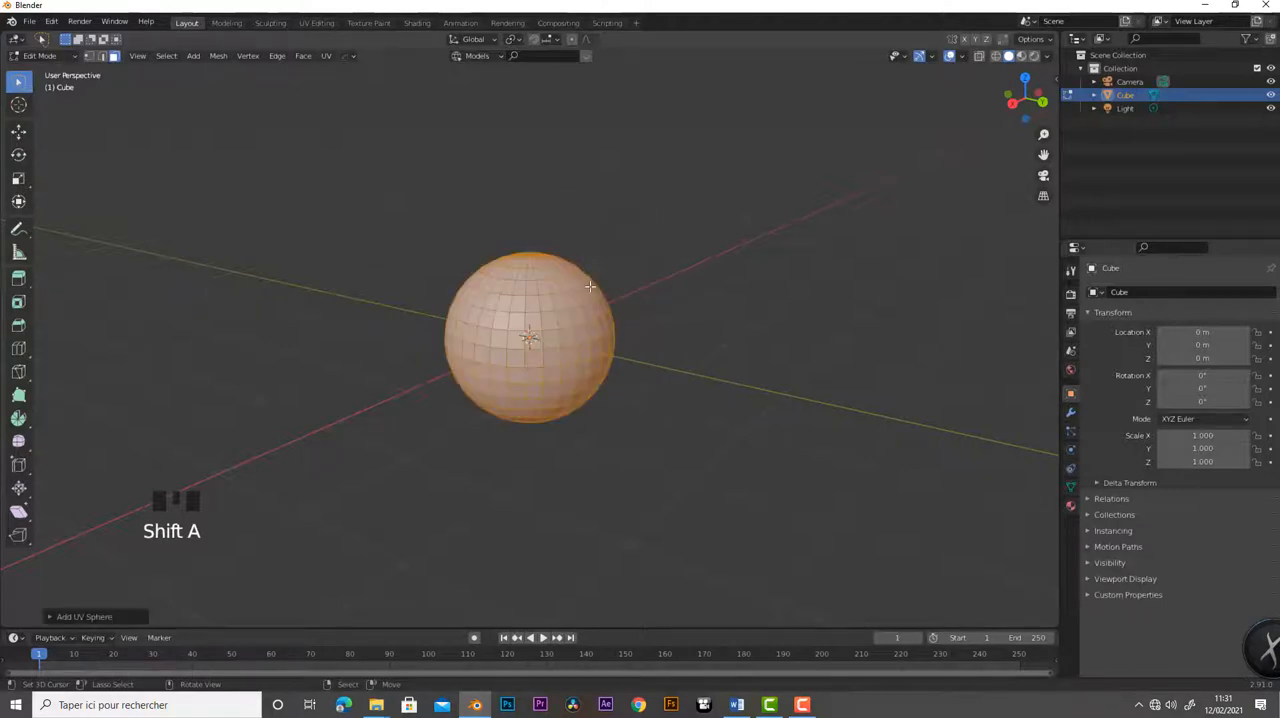
pyautogui.scroll(6, 621, 366)
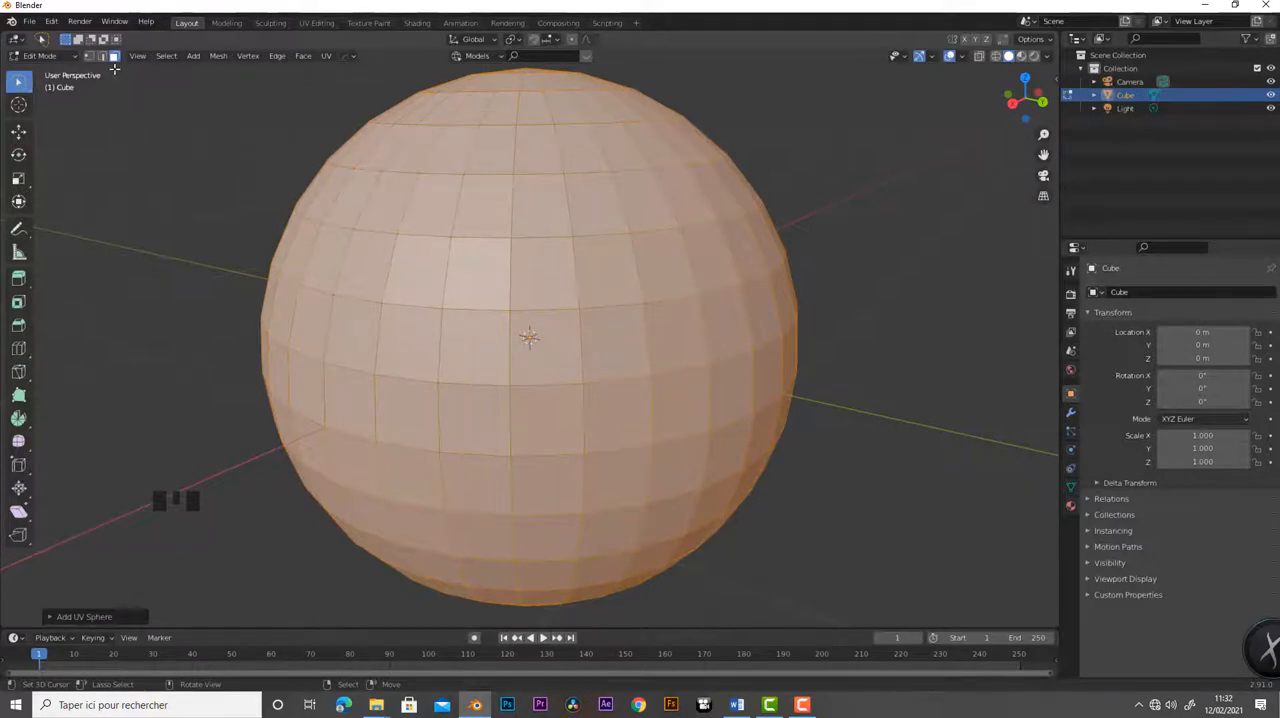
pyautogui.scroll(-2, 574, 306)
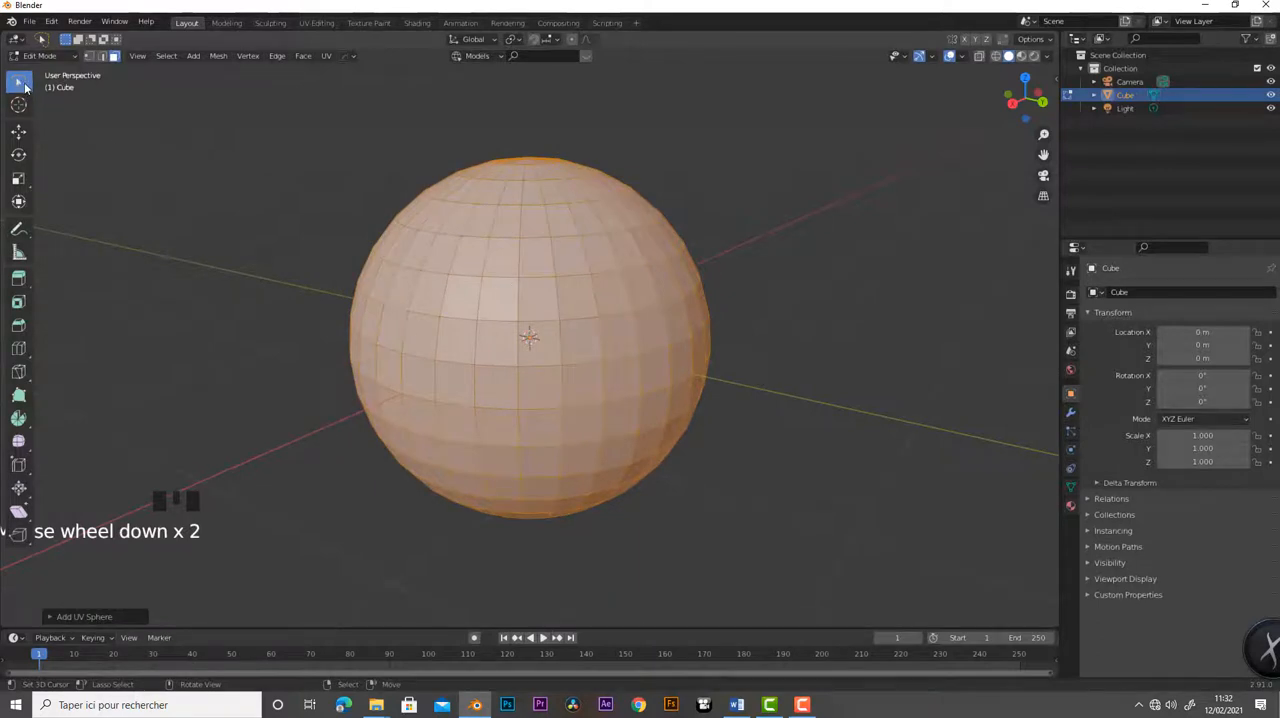
pyautogui.press('a')
pyautogui.press('a')
pyautogui.press('a')
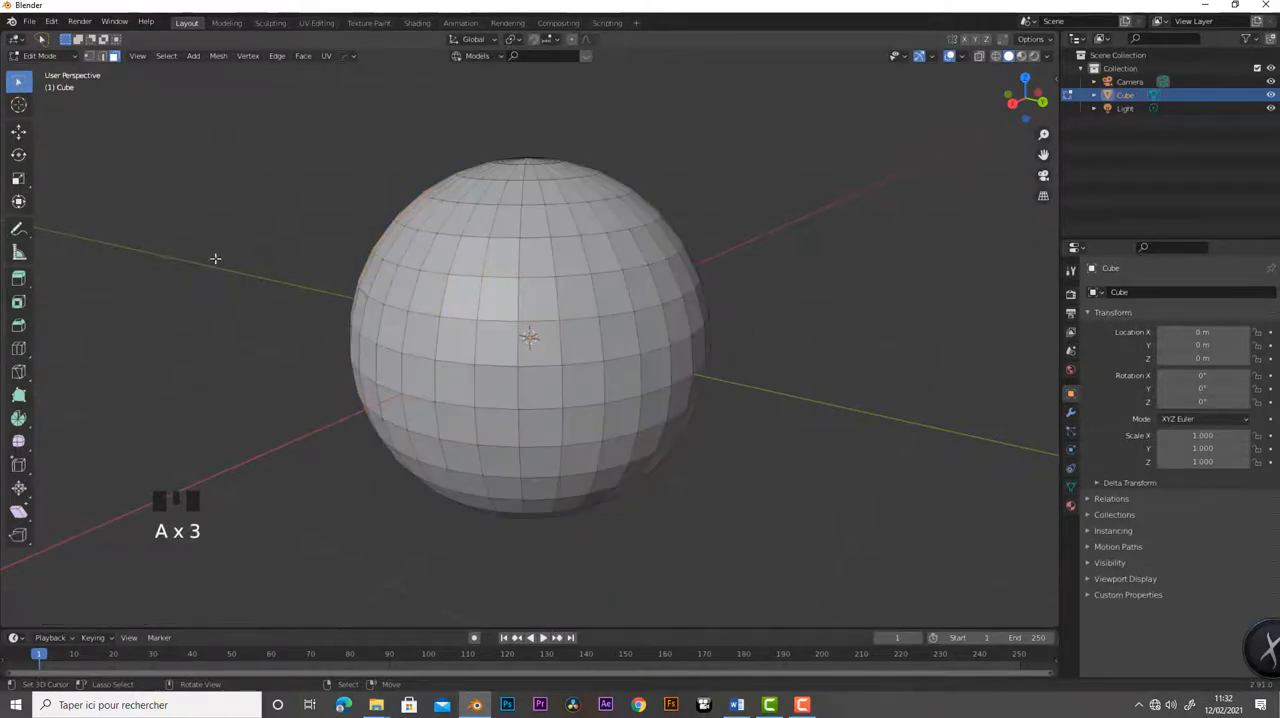
# - Switch to the Tweak tool and select individual faces across the sphere's visible side one at a time, ending just above its centre
pyautogui.moveTo(20, 84)
pyautogui.mouseDown()
pyautogui.moveTo(40, 160)
pyautogui.moveTo(80, 88)
pyautogui.mouseUp()
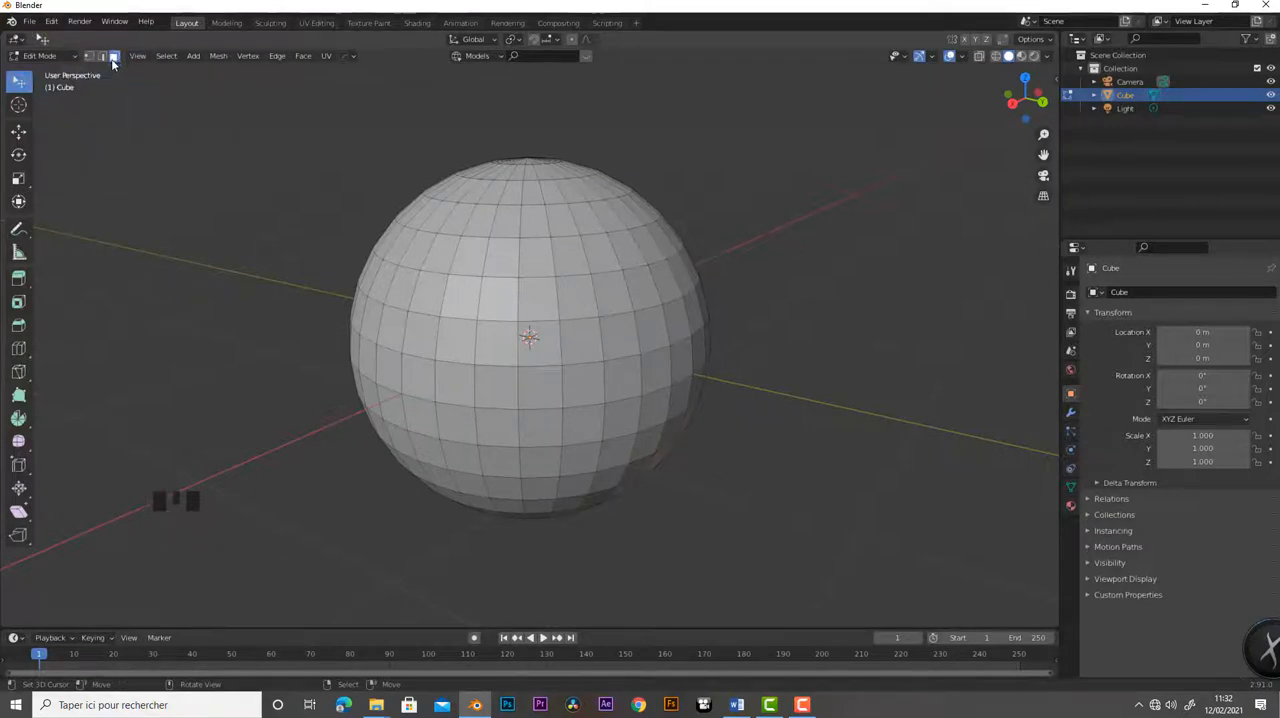
pyautogui.rightClick(532, 292)
pyautogui.rightClick(586, 302)
pyautogui.rightClick(640, 289)
pyautogui.rightClick(662, 280)
pyautogui.rightClick(656, 335)
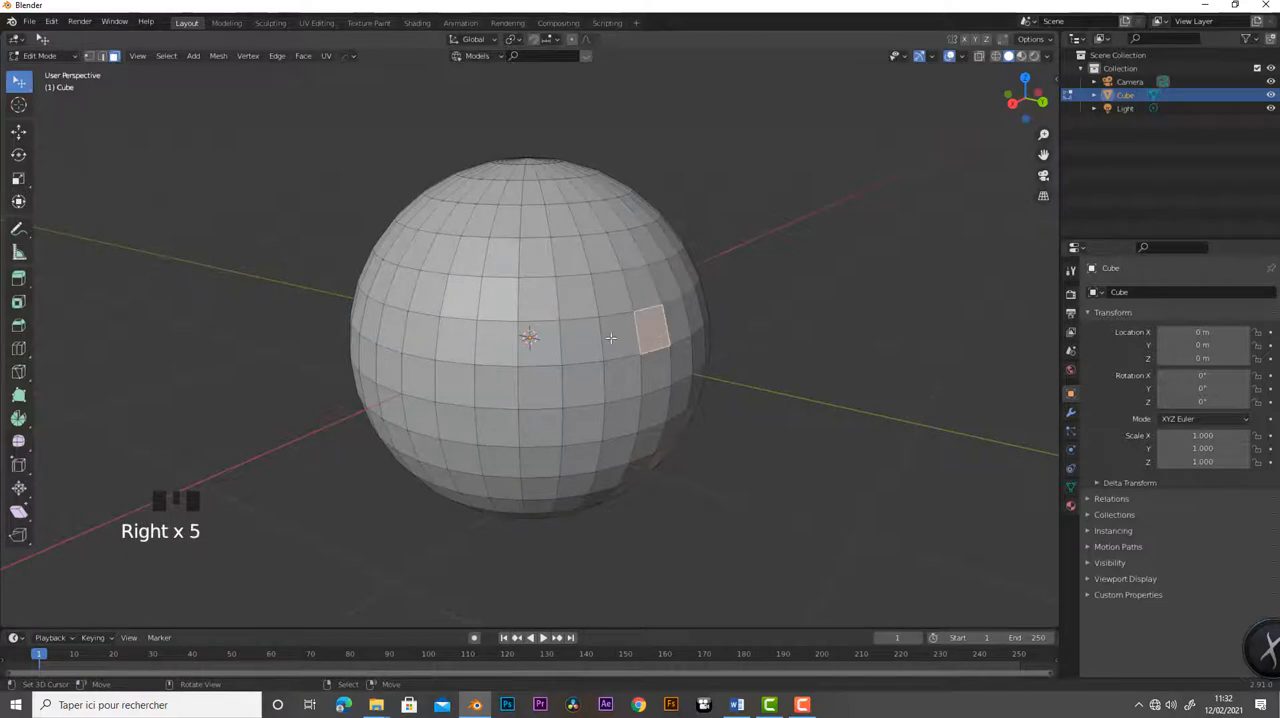
pyautogui.rightClick(618, 338)
pyautogui.rightClick(570, 338)
pyautogui.rightClick(530, 294)
pyautogui.rightClick(575, 296)
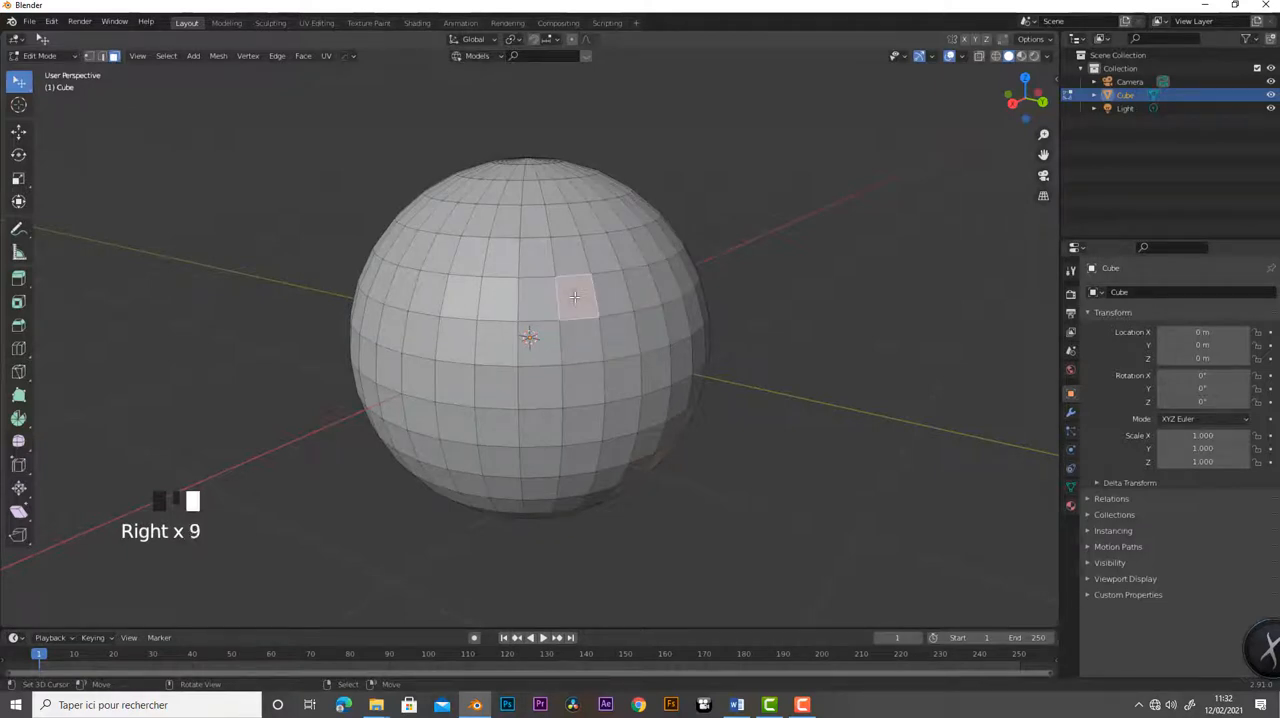
pyautogui.rightClick(561, 259)
pyautogui.rightClick(540, 258)
pyautogui.rightClick(587, 254)
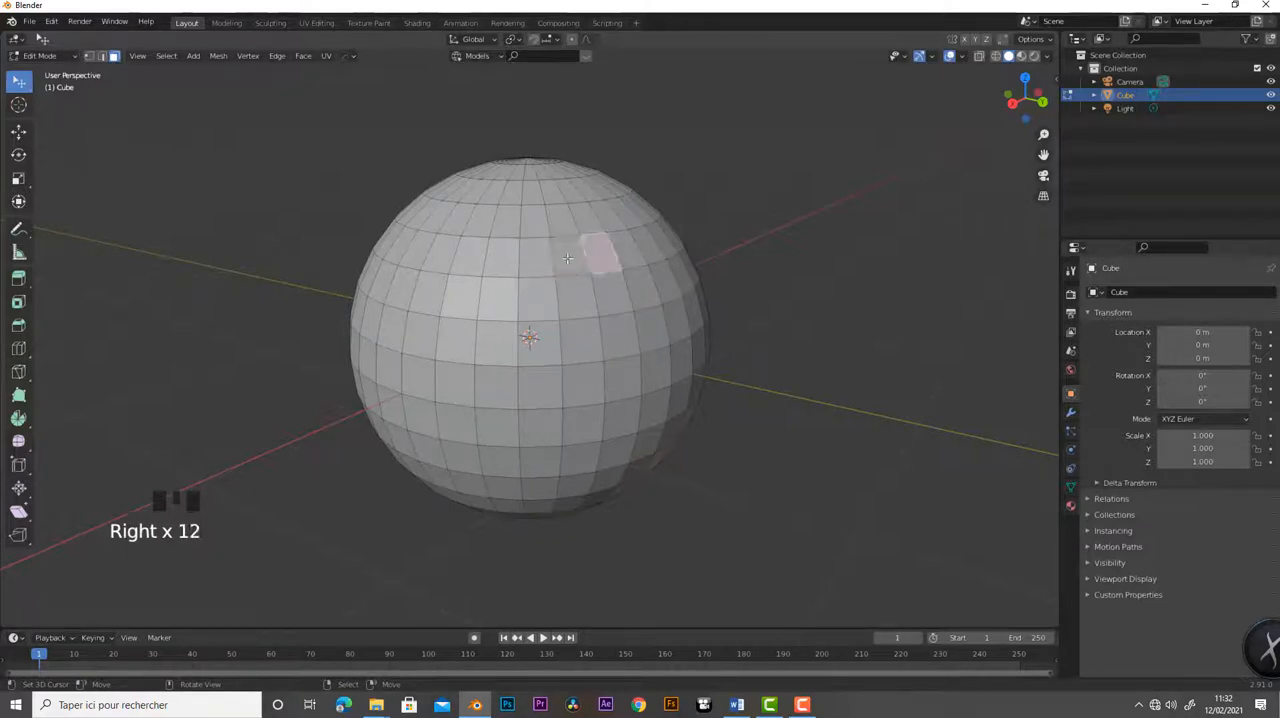
pyautogui.rightClick(556, 255)
pyautogui.rightClick(530, 258)
pyautogui.rightClick(494, 260)
pyautogui.rightClick(503, 297)
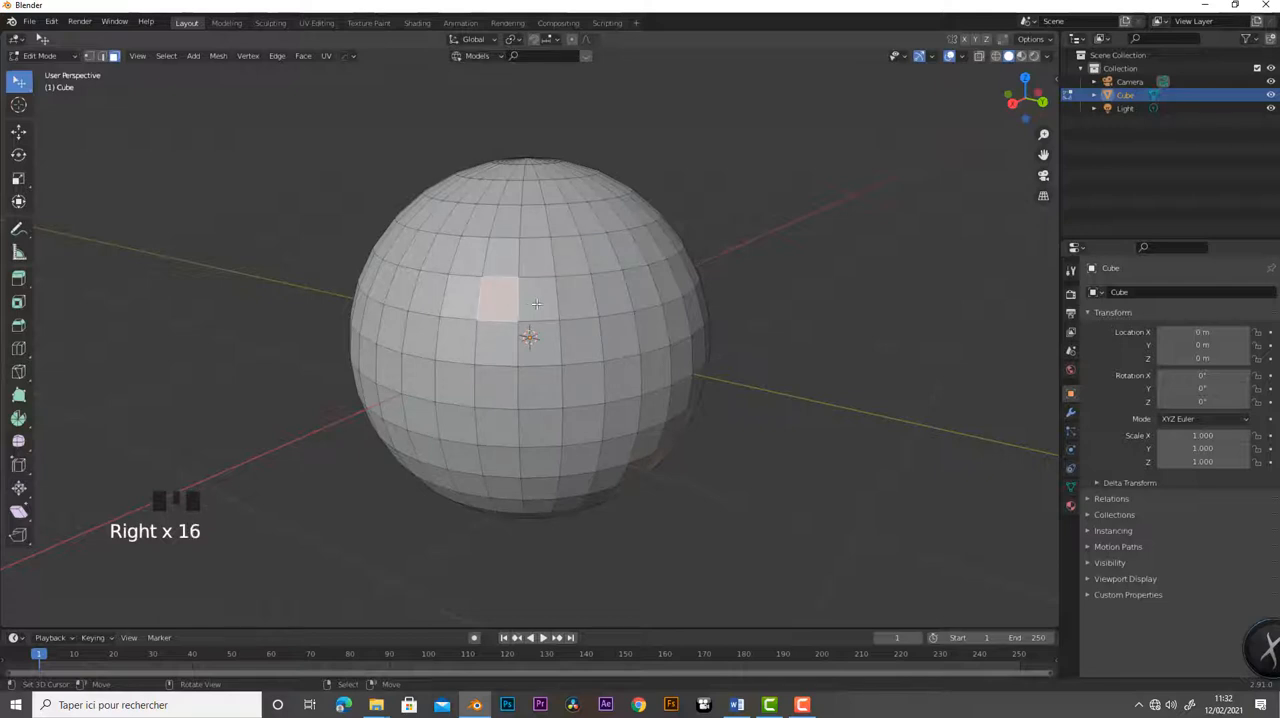
# - Select individual faces around the sphere's middle one at a time with the Tweak tool, ending on the centre face
pyautogui.rightClick(528, 302)
pyautogui.rightClick(579, 300)
pyautogui.rightClick(608, 294)
pyautogui.rightClick(622, 338)
pyautogui.rightClick(583, 338)
pyautogui.rightClick(540, 341)
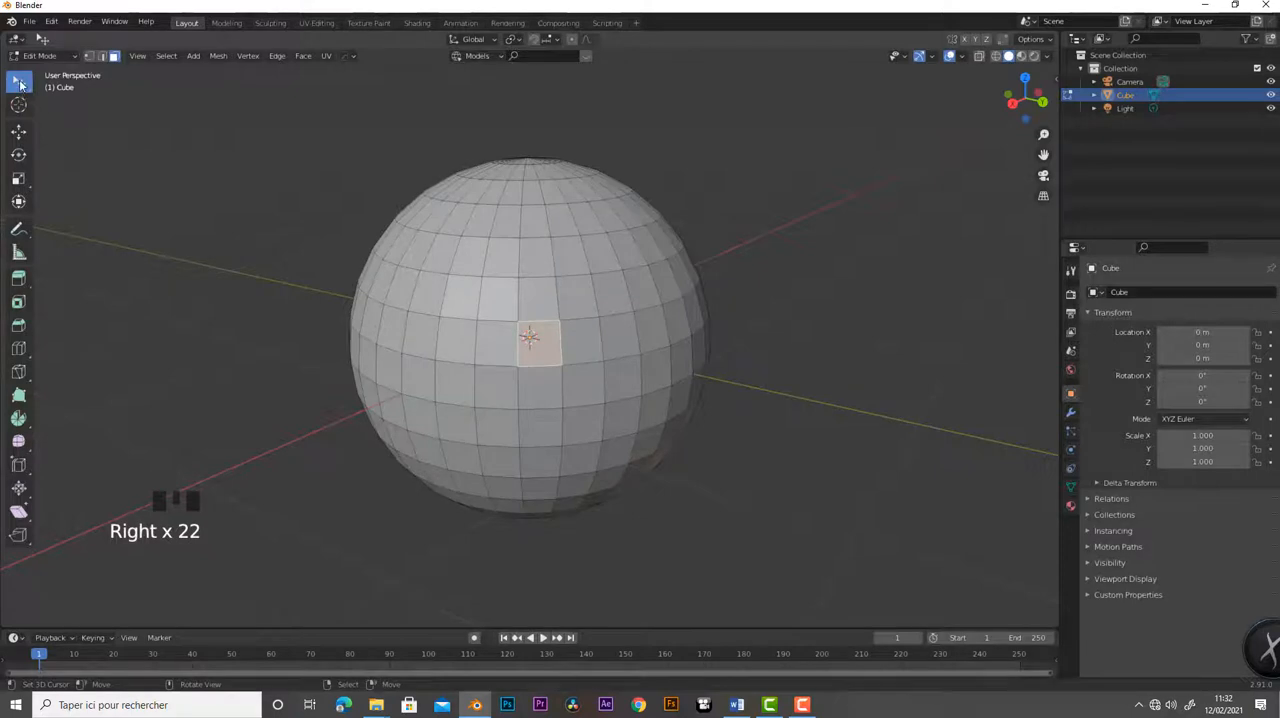
# - Switch to the Select Box tool, box-select the whole sphere and deselect all of its faces
pyautogui.moveTo(19, 82)
pyautogui.mouseDown()
pyautogui.moveTo(60, 88)
pyautogui.moveTo(74, 118)
pyautogui.mouseUp()
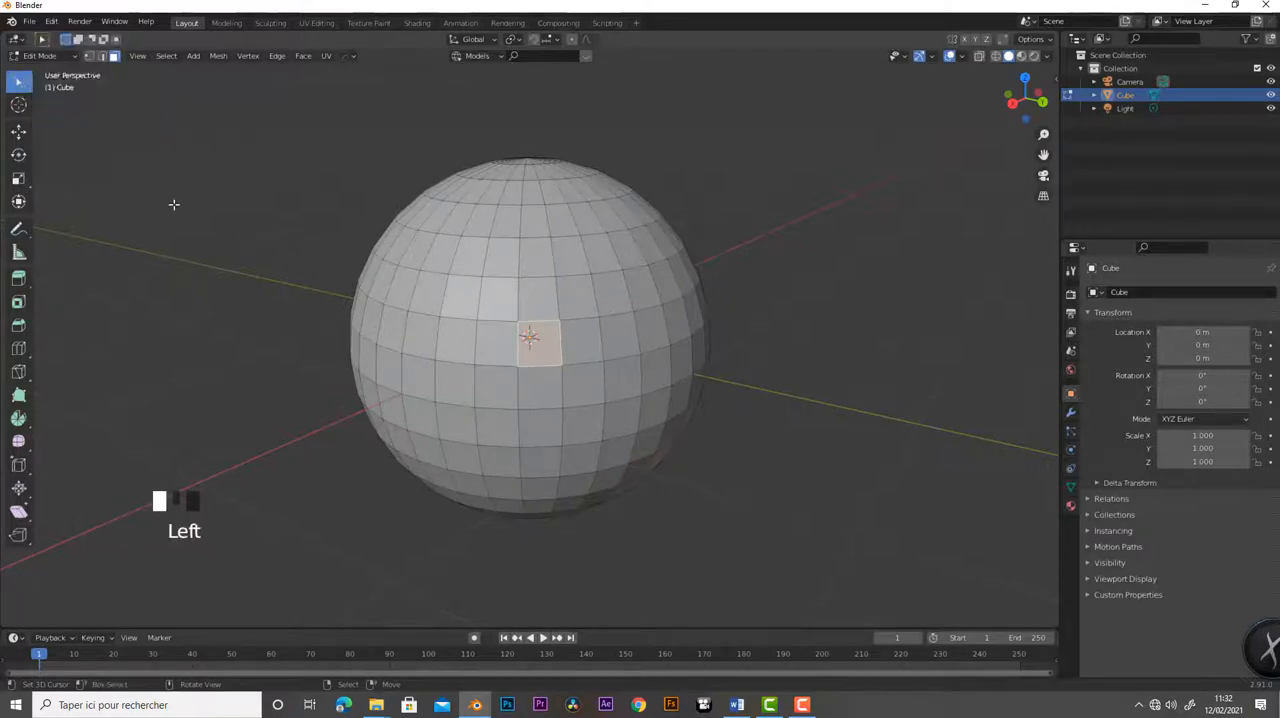
pyautogui.moveTo(354, 120); pyautogui.dragTo(1008, 514)
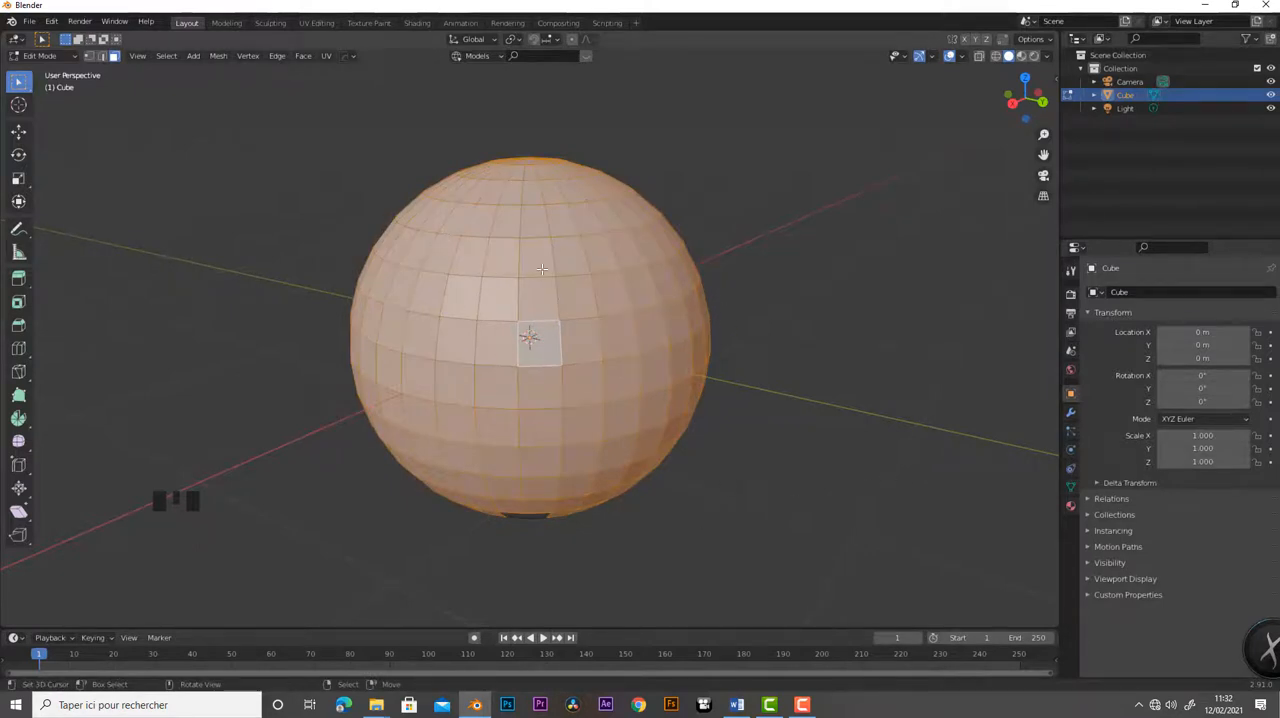
pyautogui.press('a')
pyautogui.press('a')
pyautogui.press('a')
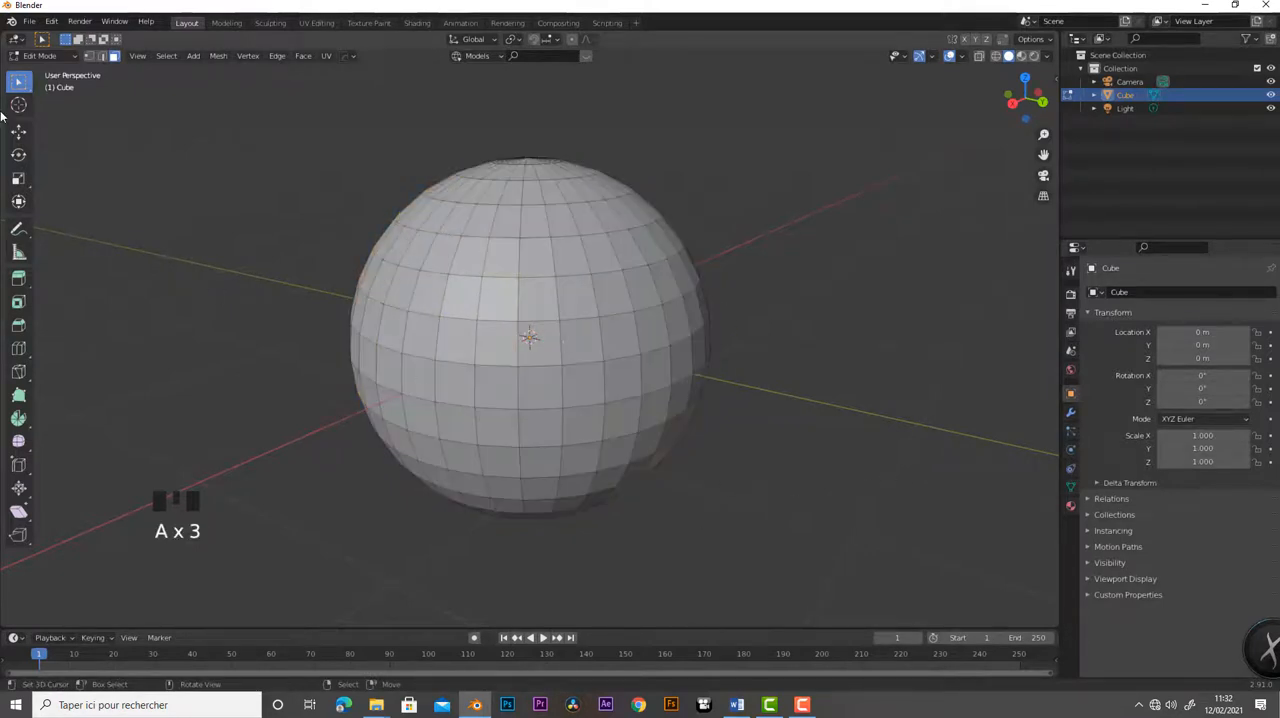
# - Switch to the Select Circle tool and paint a selection over the faces in the sphere's middle area
pyautogui.moveTo(18, 82)
pyautogui.mouseDown()
pyautogui.moveTo(89, 122)
pyautogui.moveTo(90, 148)
pyautogui.mouseUp()
pyautogui.moveTo(519, 250)
pyautogui.mouseDown()
pyautogui.moveTo(560, 254)
pyautogui.moveTo(527, 338)
pyautogui.moveTo(456, 375)
pyautogui.moveTo(584, 340)
pyautogui.moveTo(569, 344)
pyautogui.mouseUp()
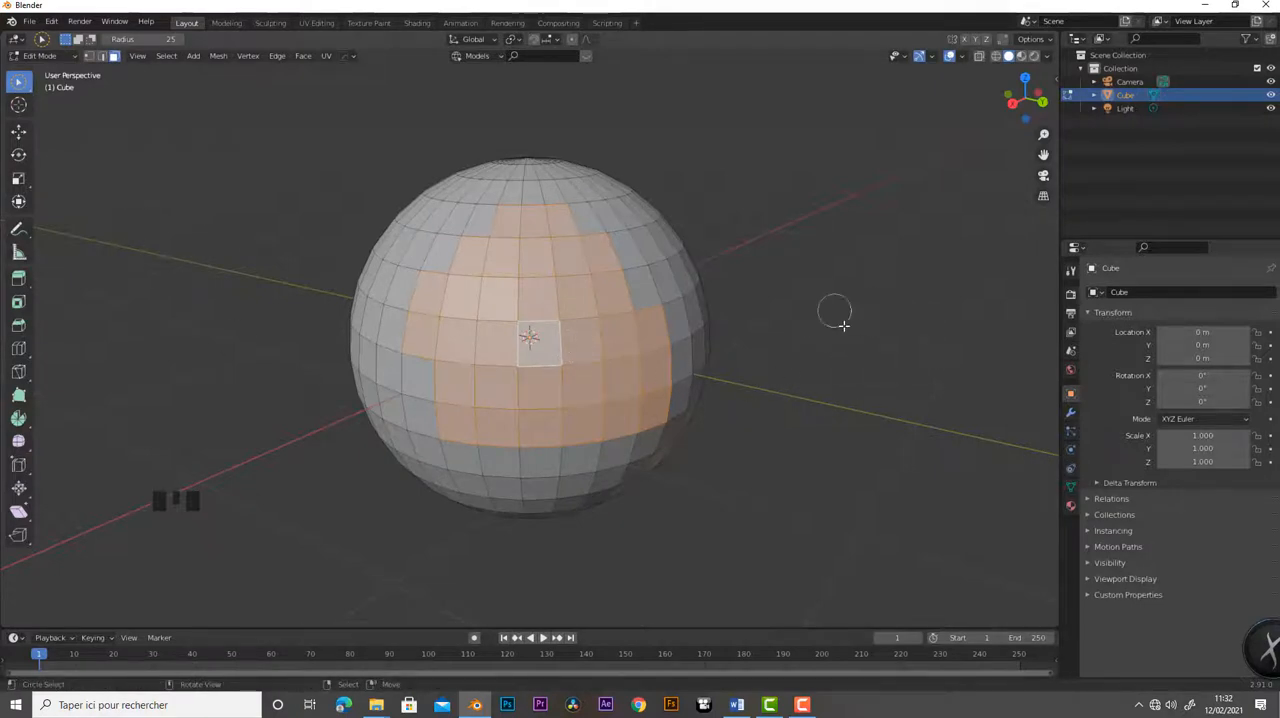
# - Switch to the Select Lasso tool, deselect everything and lasso a large region over the sphere's middle and right side
pyautogui.moveTo(19, 84)
pyautogui.mouseDown()
pyautogui.moveTo(80, 140)
pyautogui.moveTo(82, 167)
pyautogui.mouseUp()
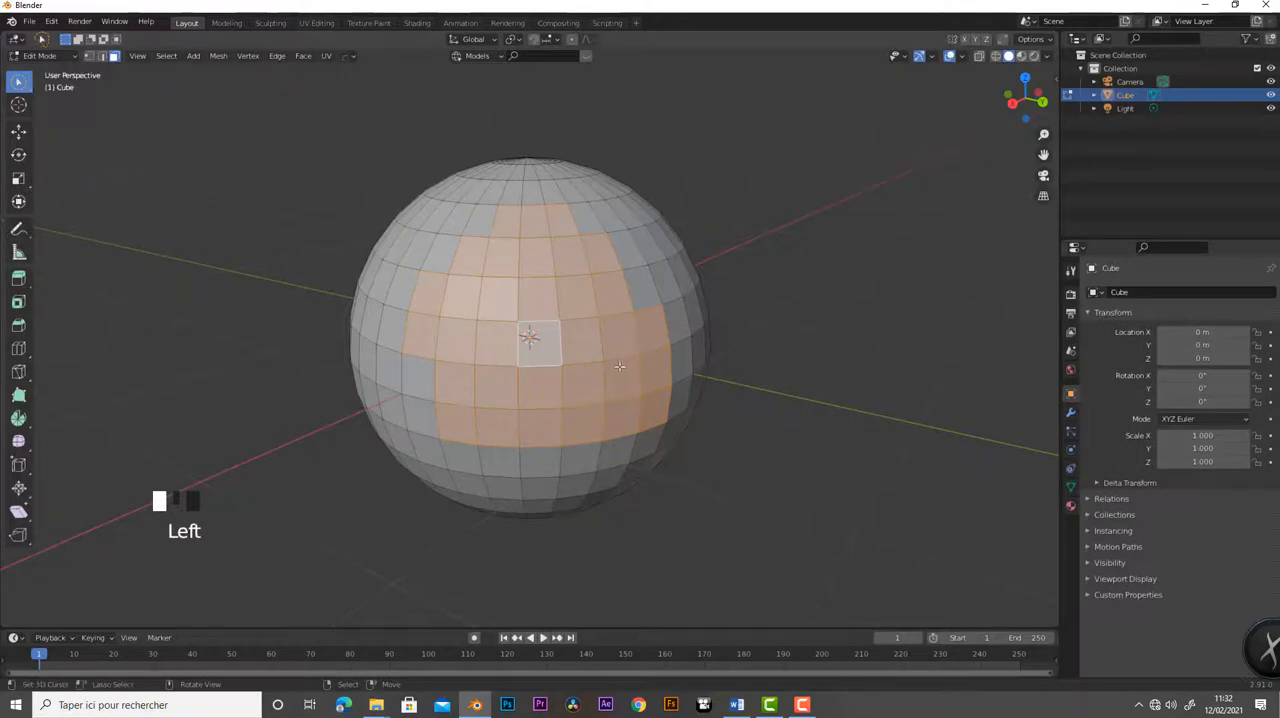
pyautogui.press('a')
pyautogui.press('a')
pyautogui.press('a')
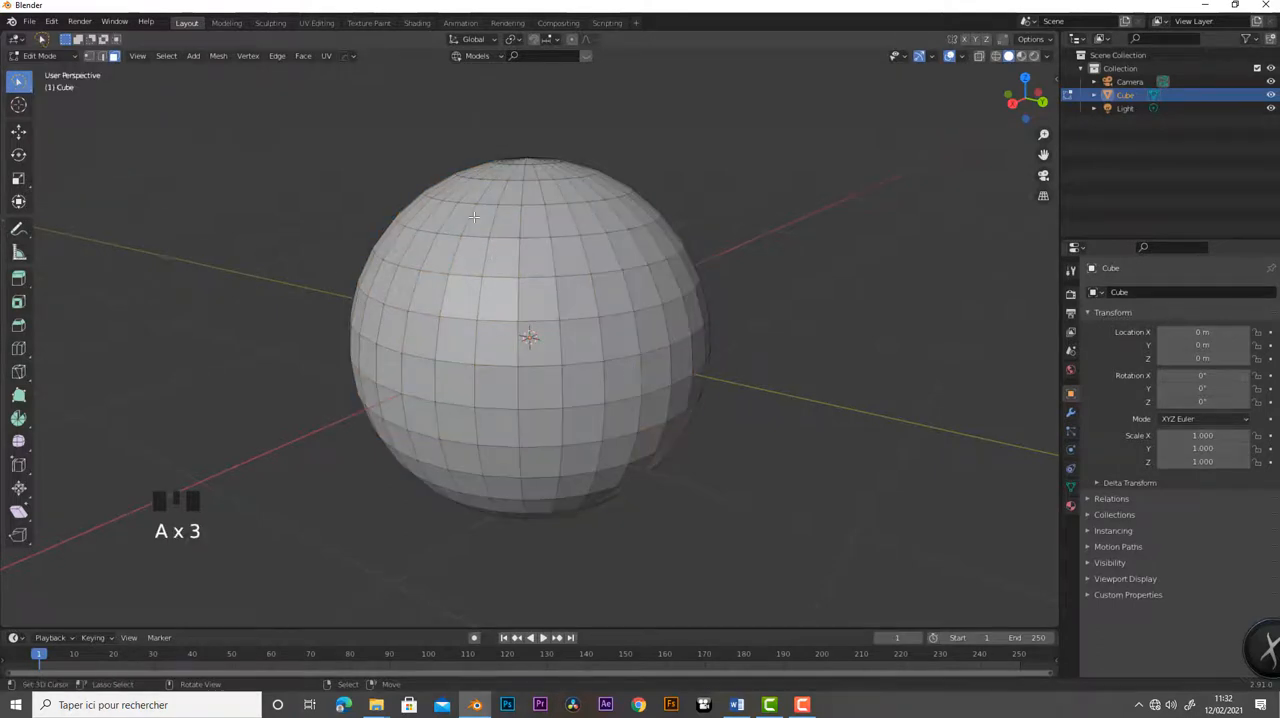
pyautogui.moveTo(474, 216)
pyautogui.mouseDown()
pyautogui.moveTo(482, 438)
pyautogui.moveTo(660, 454)
pyautogui.moveTo(616, 247)
pyautogui.moveTo(505, 227)
pyautogui.mouseUp()
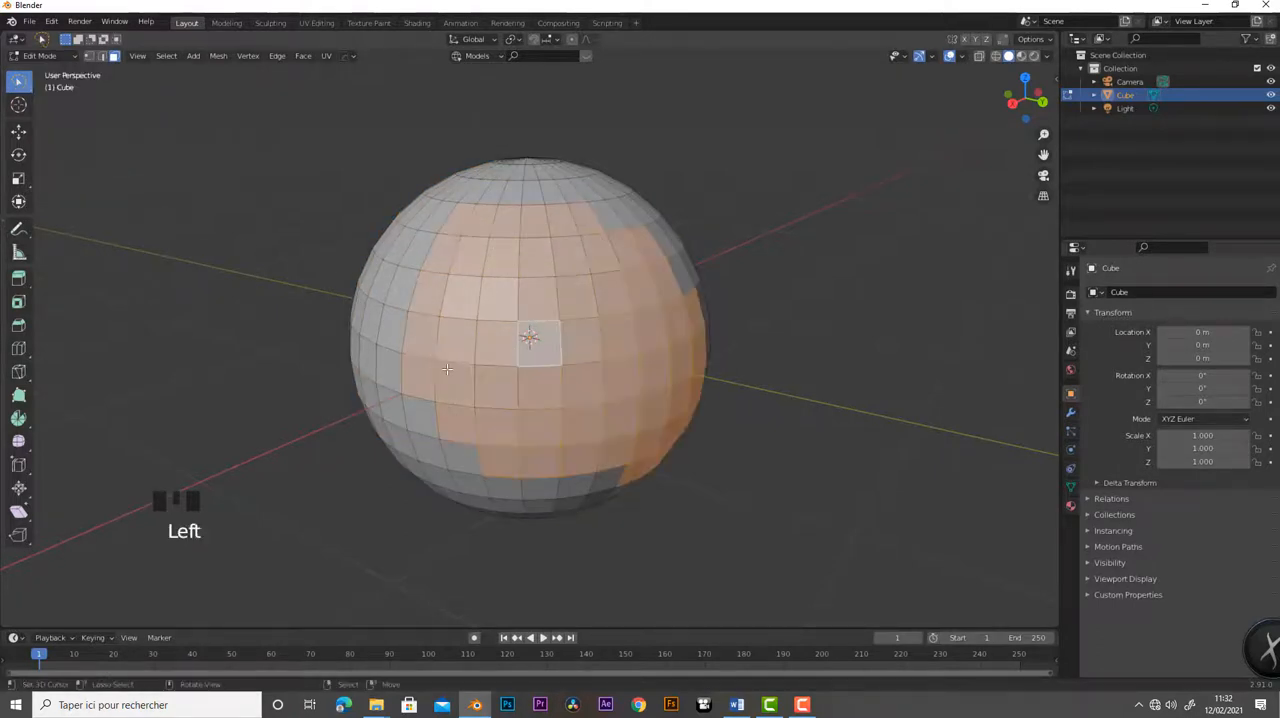
# - Clear the selection and lasso a smaller patch of faces just left of the sphere's centre
pyautogui.press('a')
pyautogui.press('a')
pyautogui.press('a')
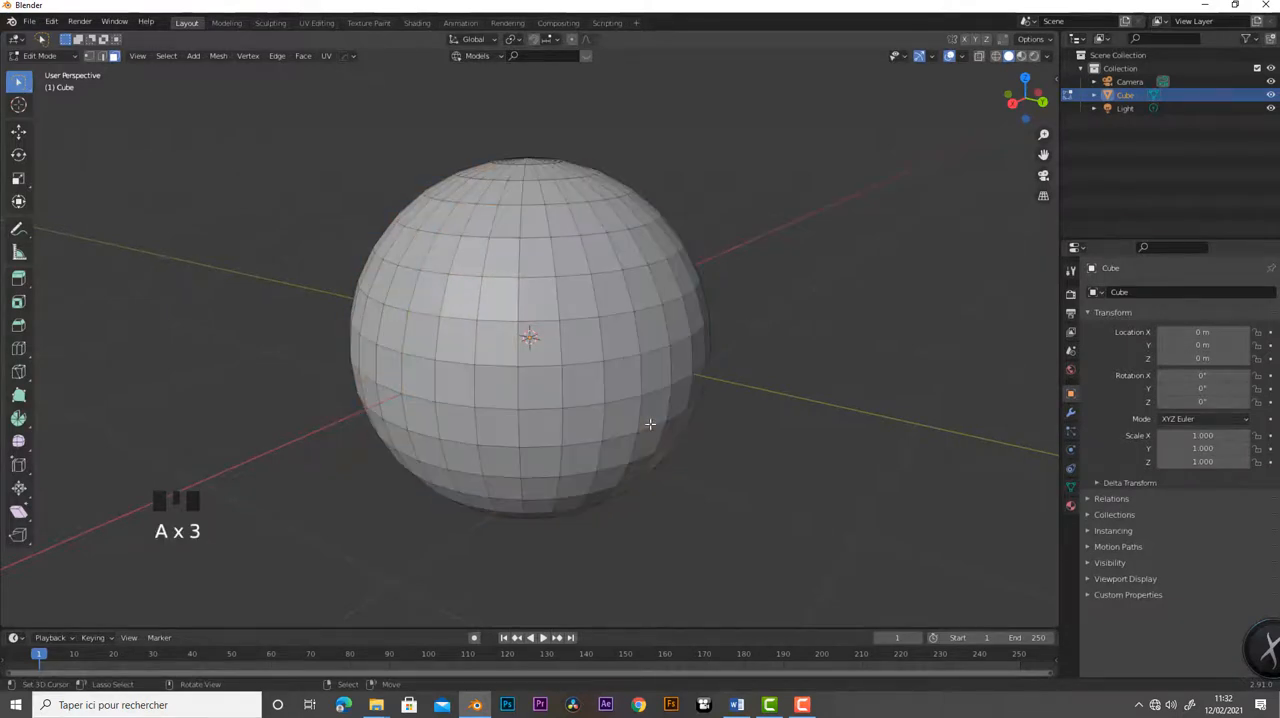
pyautogui.moveTo(449, 231)
pyautogui.mouseDown()
pyautogui.moveTo(424, 285)
pyautogui.moveTo(423, 372)
pyautogui.moveTo(485, 393)
pyautogui.moveTo(510, 388)
pyautogui.moveTo(517, 345)
pyautogui.moveTo(506, 222)
pyautogui.mouseUp()
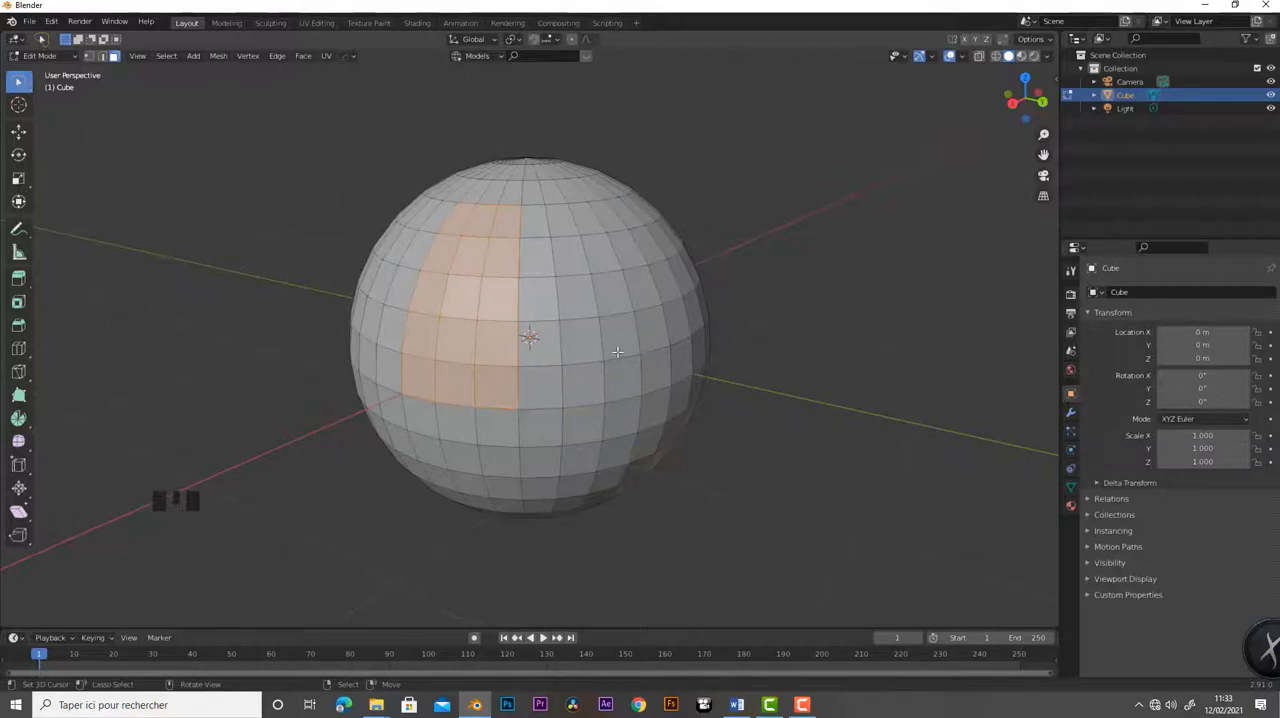
# - Deselect the lassoed patch and select every face of the sphere with the All command
pyautogui.press('a')
pyautogui.press('a')
pyautogui.press('a')
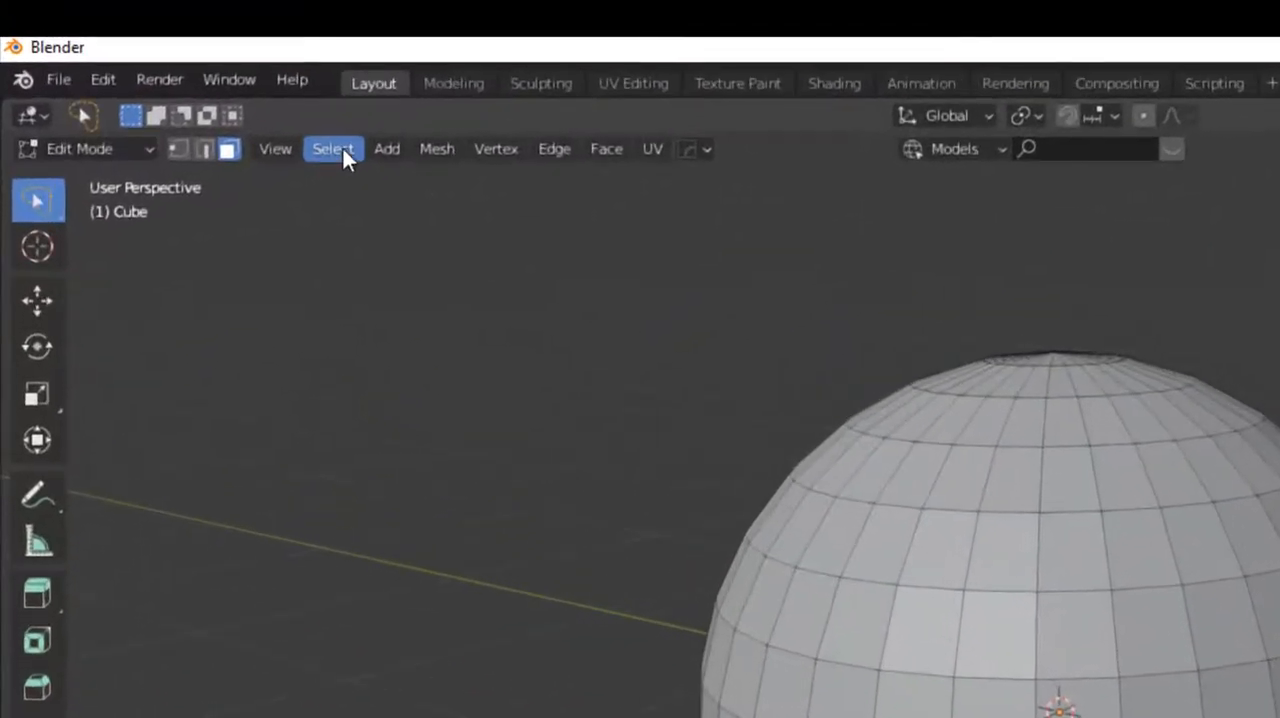
pyautogui.click(343, 149)
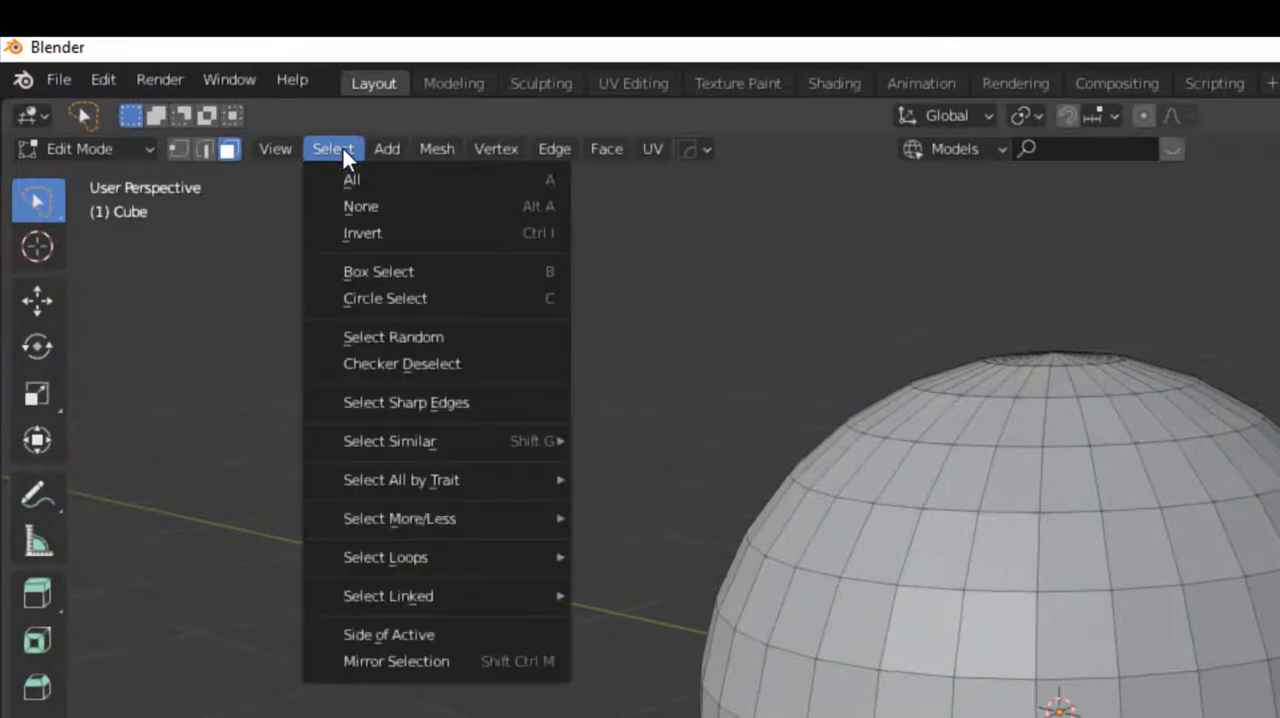
pyautogui.click(552, 183)
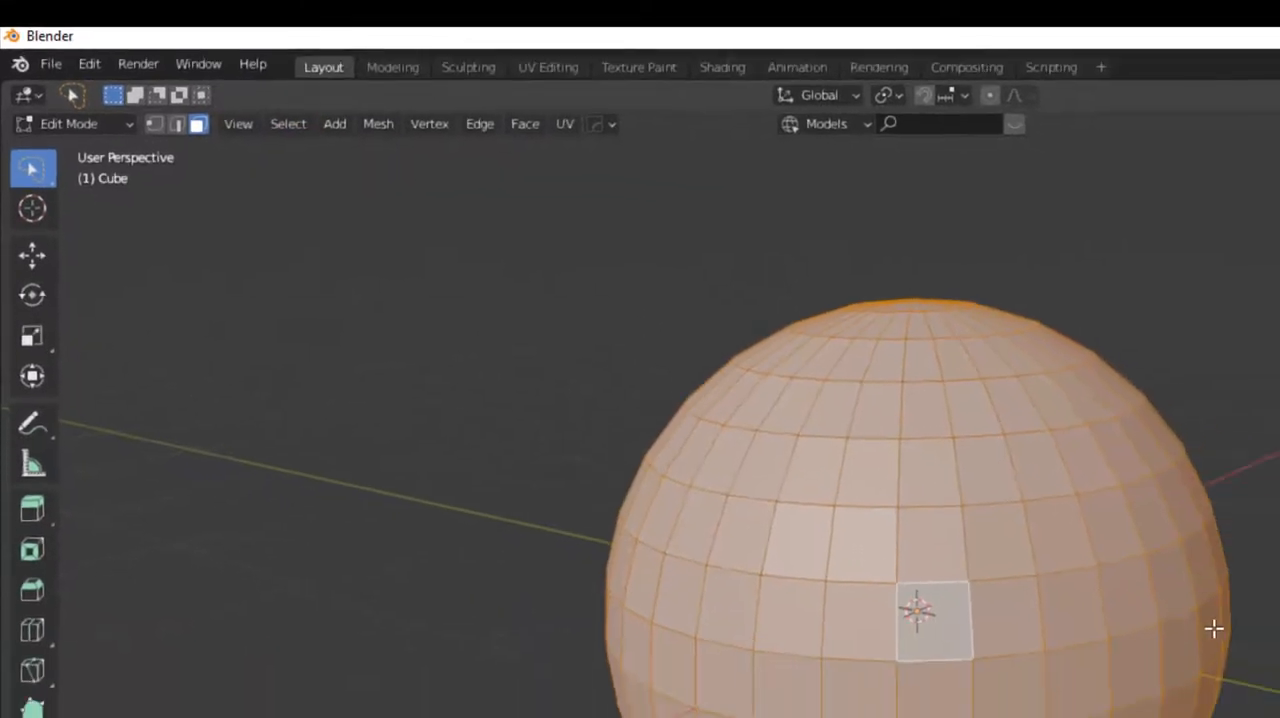
pyautogui.moveTo(1214, 628); pyautogui.dragTo(720, 330, button='middle')
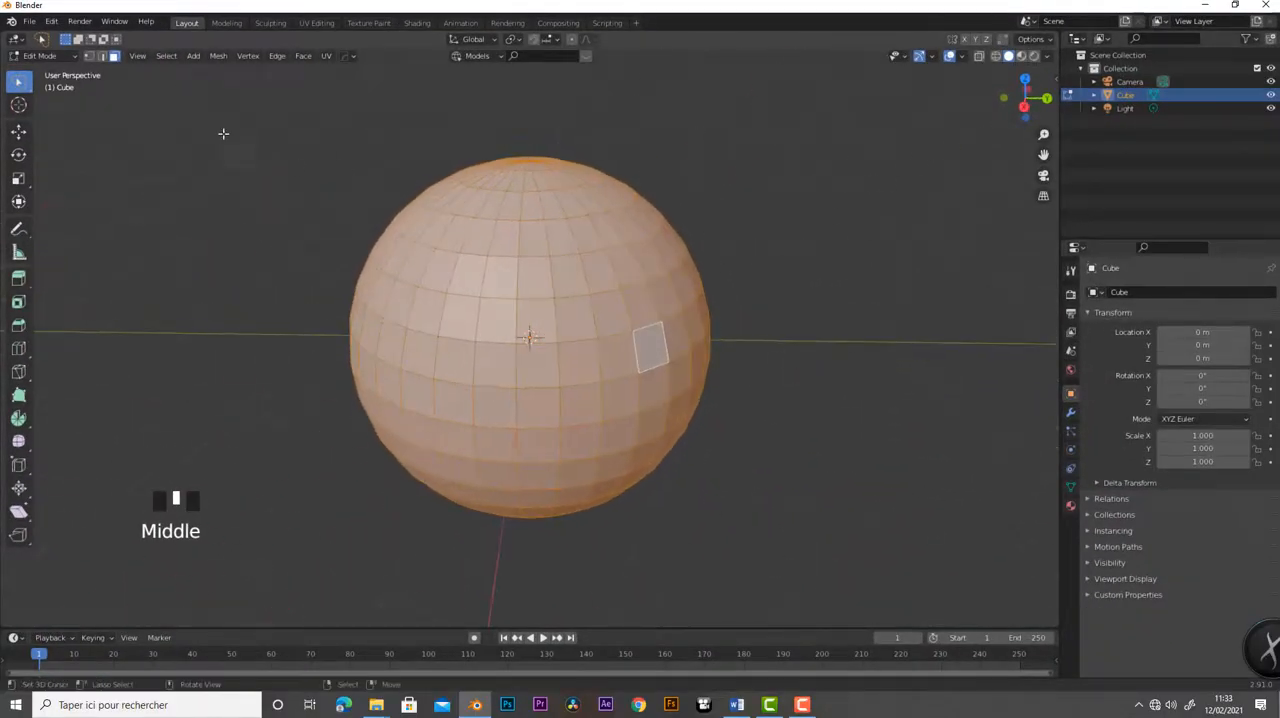
# - Place the 3D cursor to the right of the sphere and add a cylinder there in Edit Mode
pyautogui.scroll(-6, 682, 284)
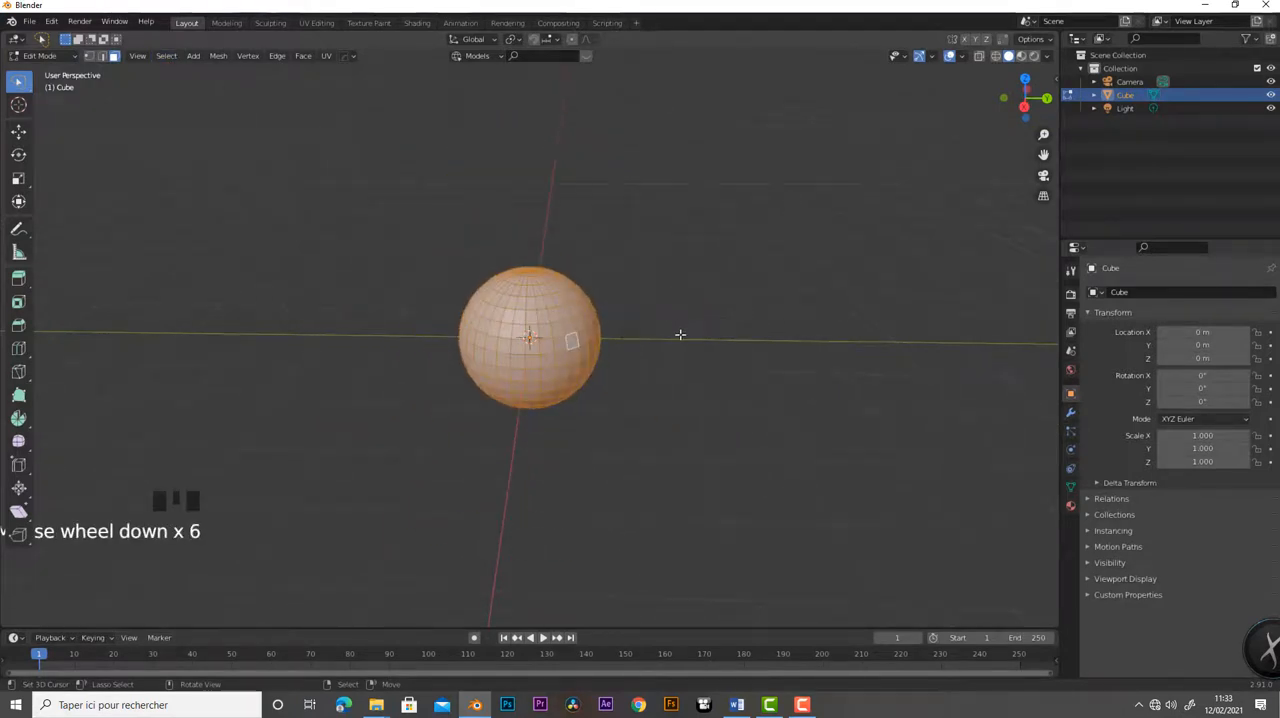
pyautogui.moveTo(680, 334); pyautogui.dragTo(737, 383, button='middle')
pyautogui.click(729, 315)
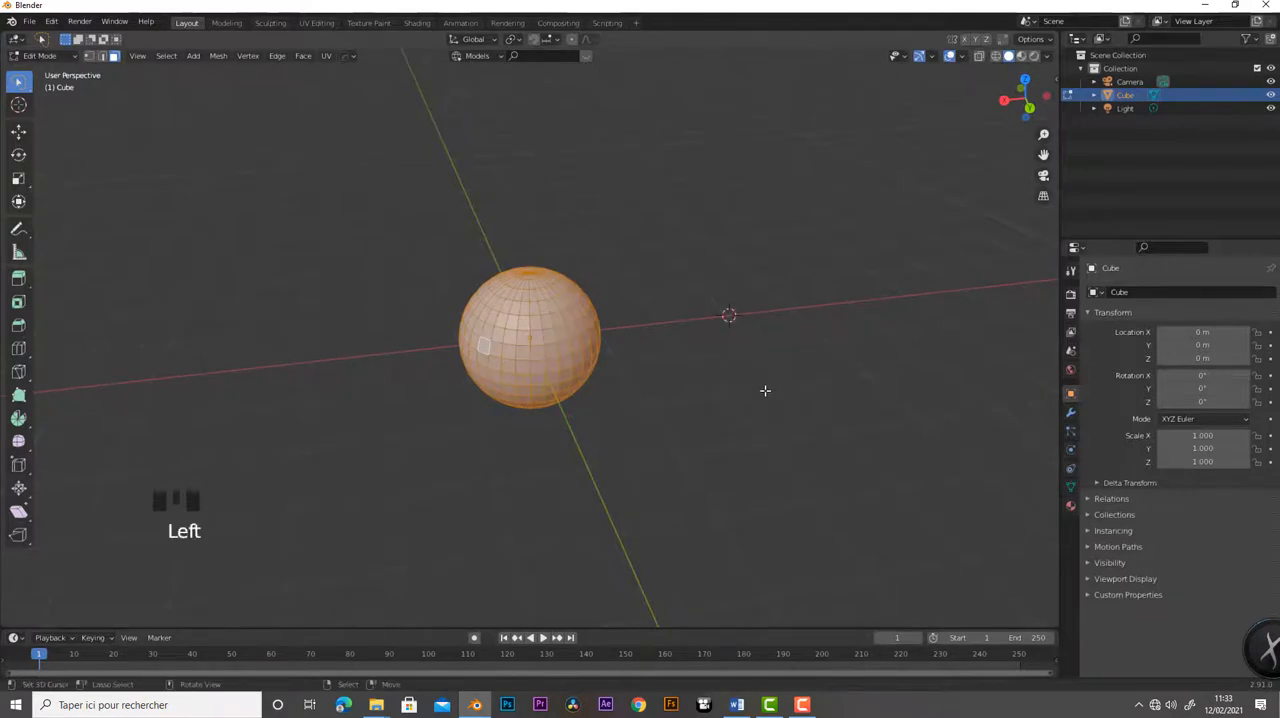
pyautogui.hotkey('shift', 'a')
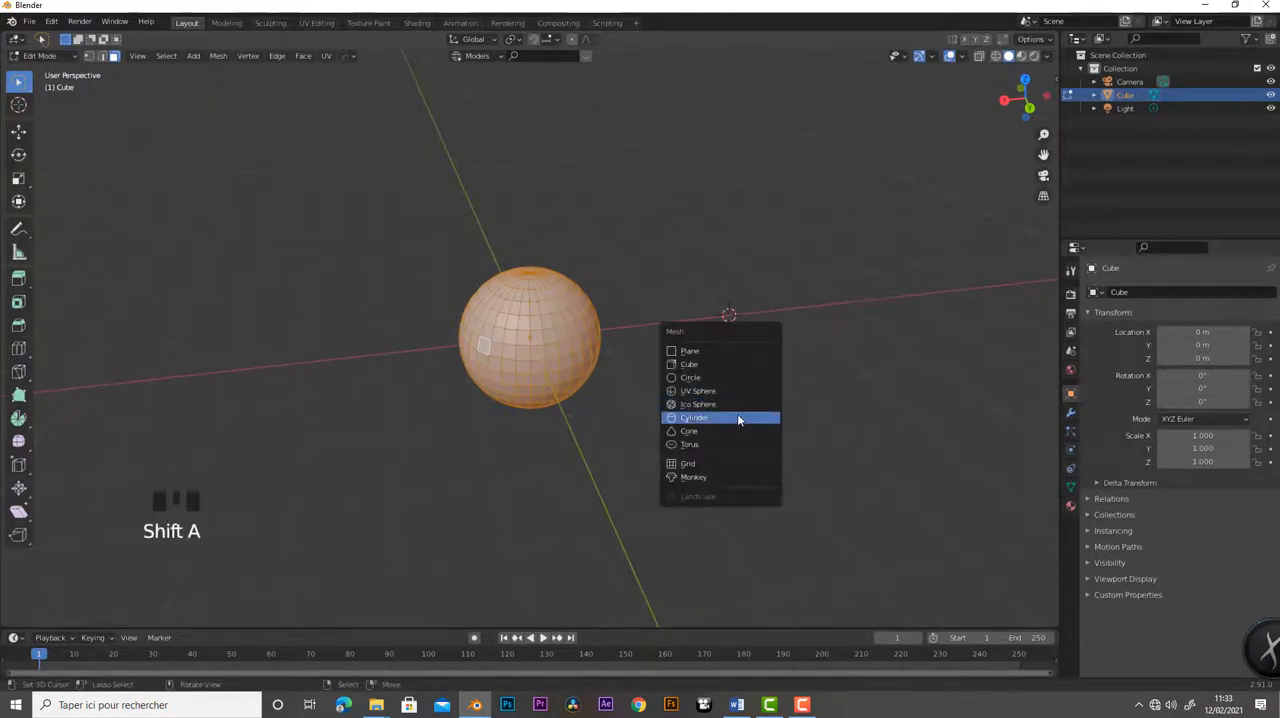
pyautogui.click(737, 416)
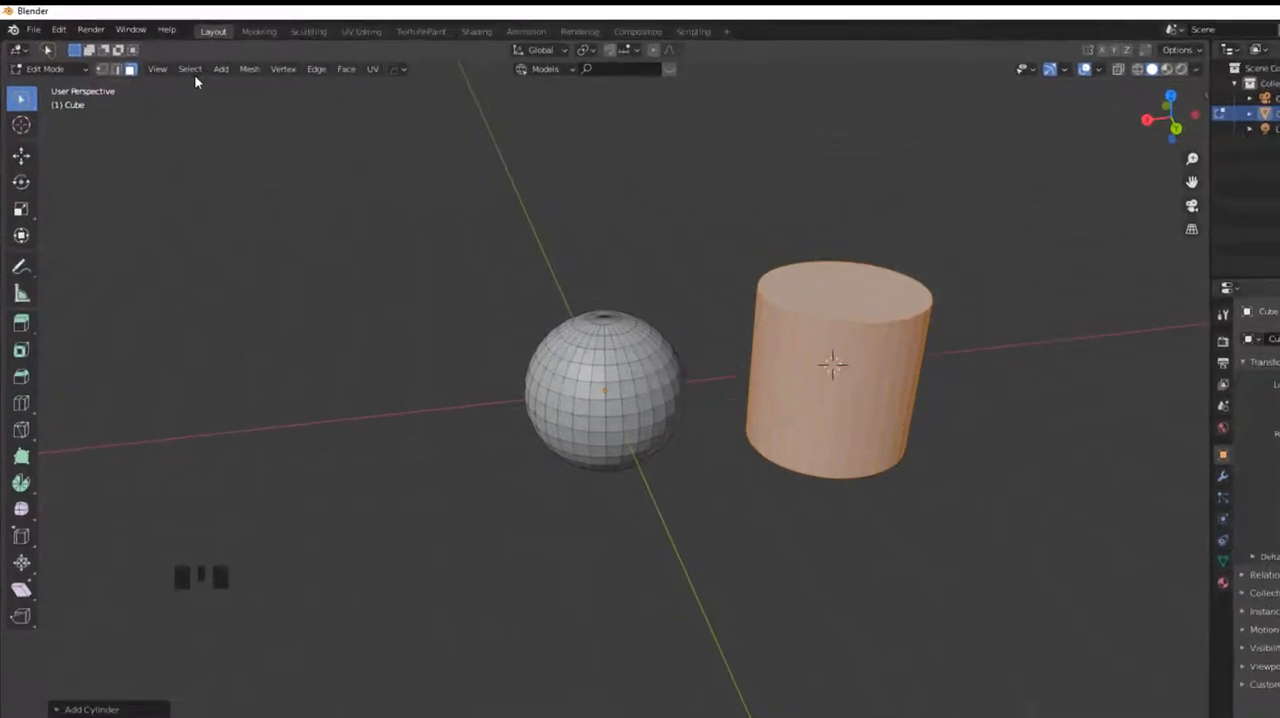
# - Apply the All, None and Invert selection commands in turn to the sphere and the cylinder
pyautogui.click(168, 55)
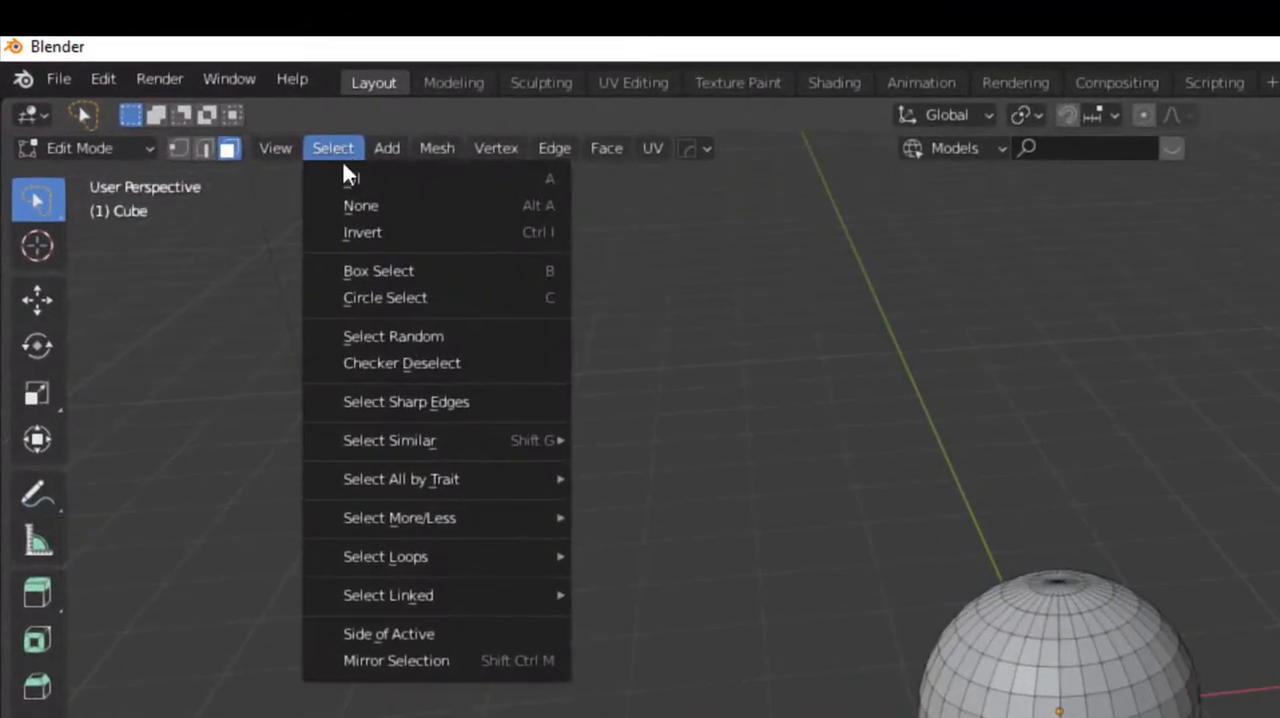
pyautogui.click(331, 166)
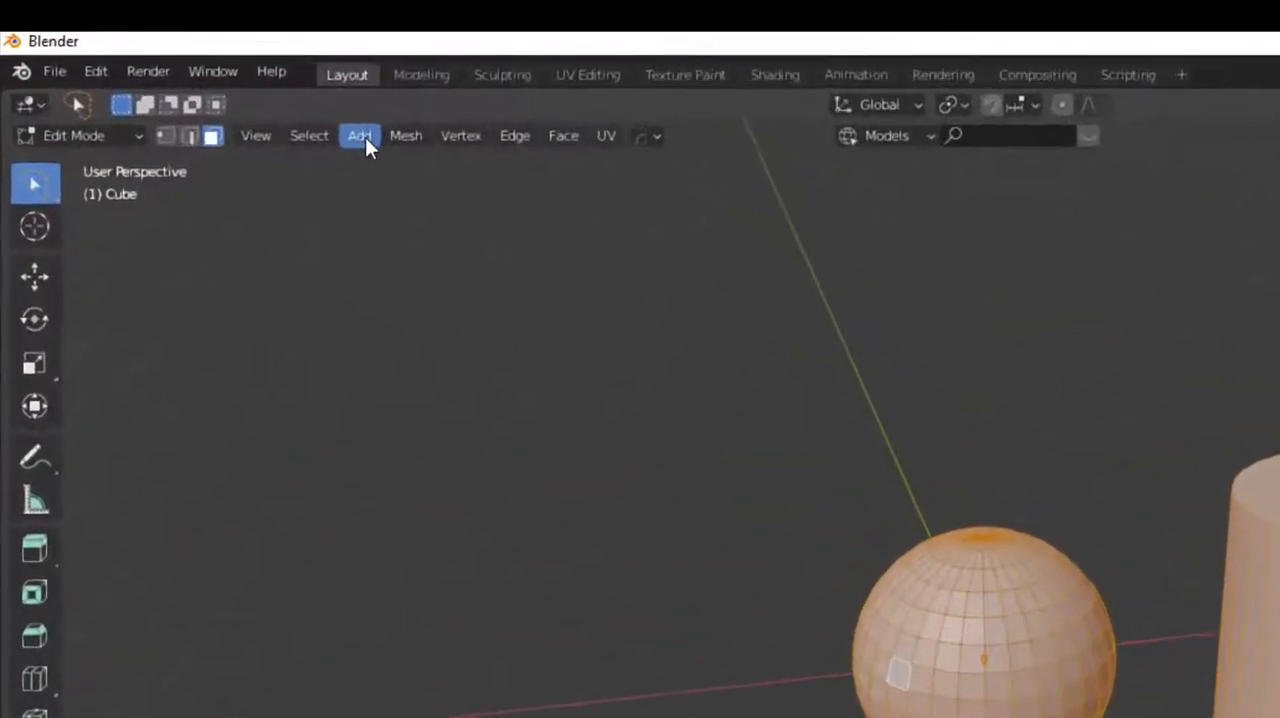
pyautogui.click(170, 56)
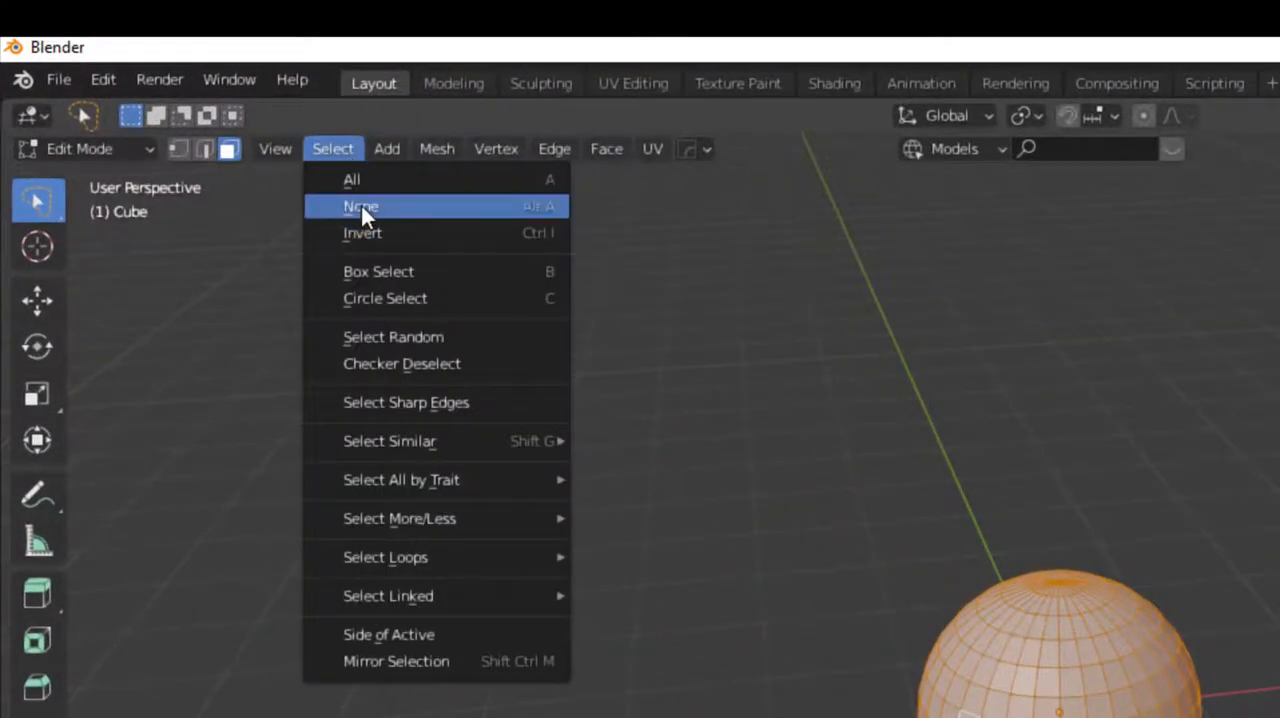
pyautogui.click(361, 206)
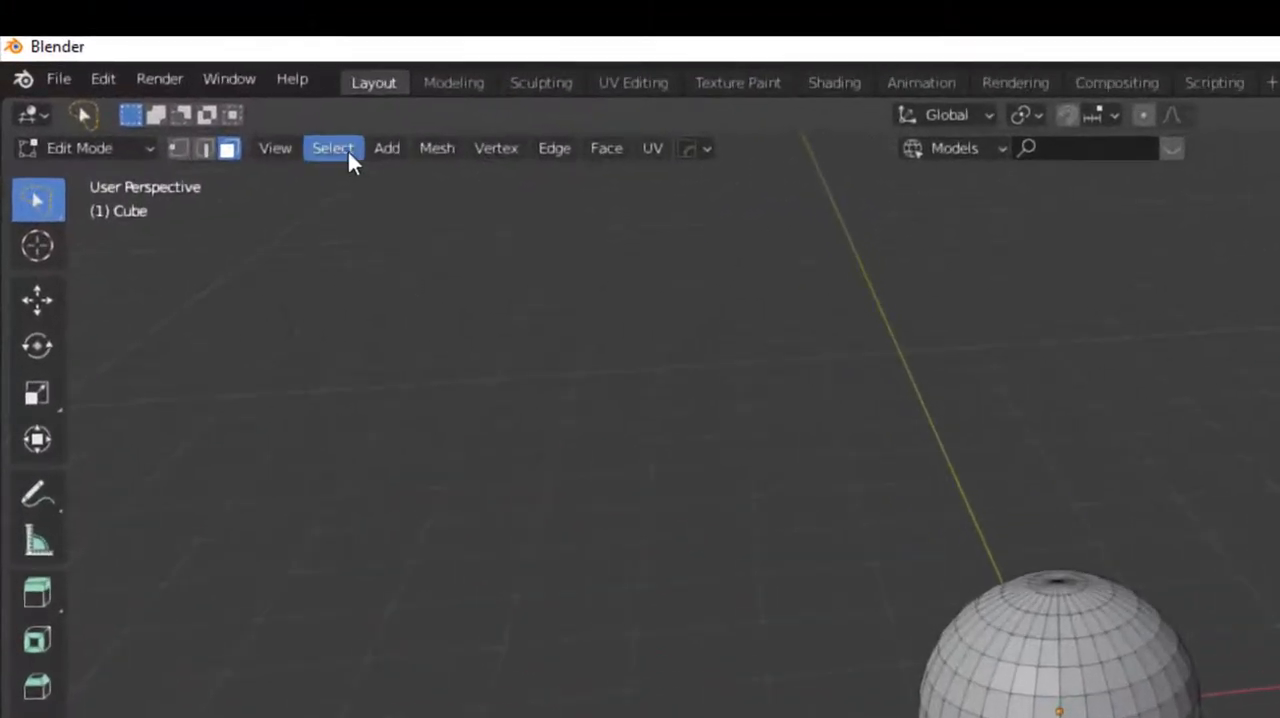
pyautogui.click(166, 55)
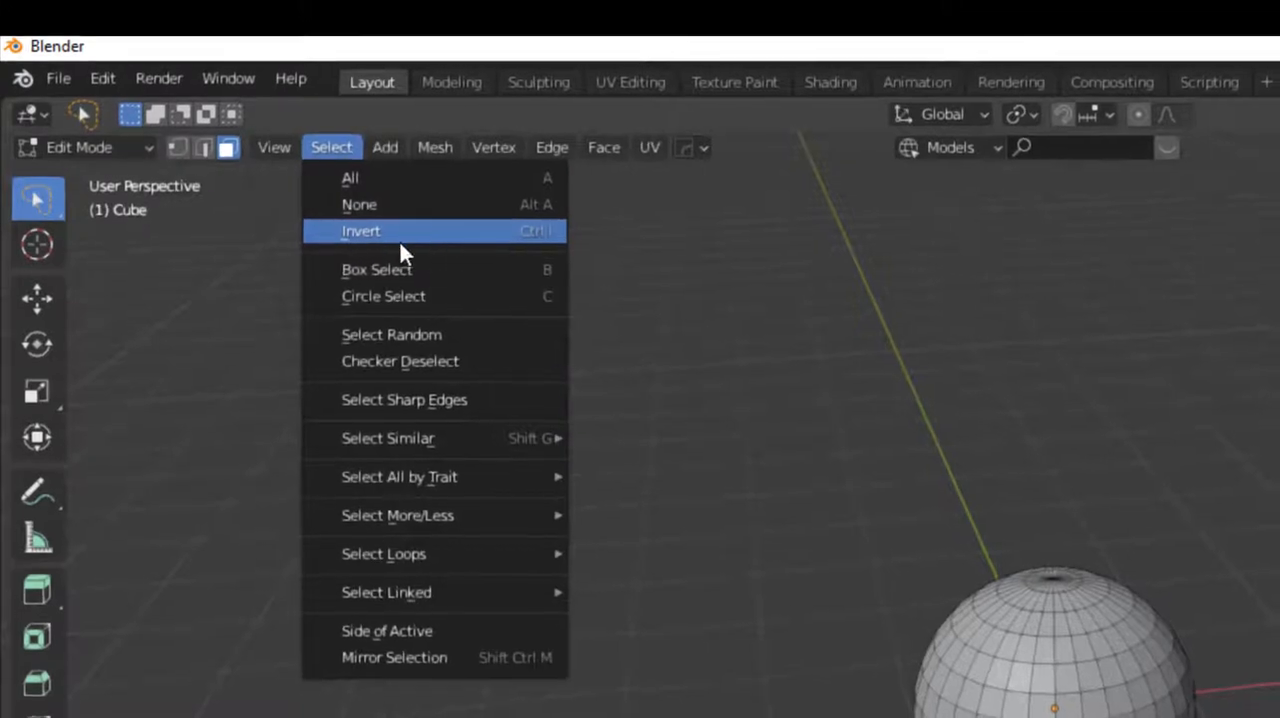
pyautogui.click(400, 243)
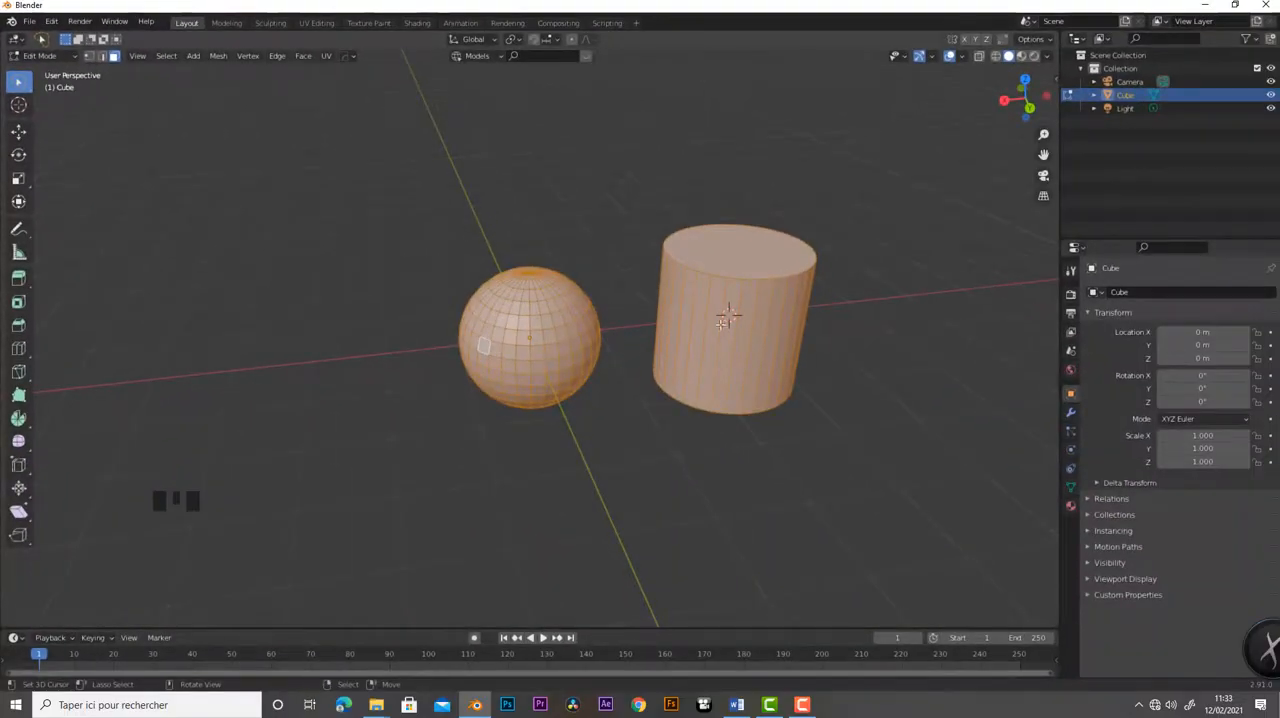
# - Select a single face right of the sphere's centre and extend the selection to the whole linked sphere
pyautogui.rightClick(543, 343)
pyautogui.scroll(3, 586, 384)
pyautogui.scroll(-2, 586, 382)
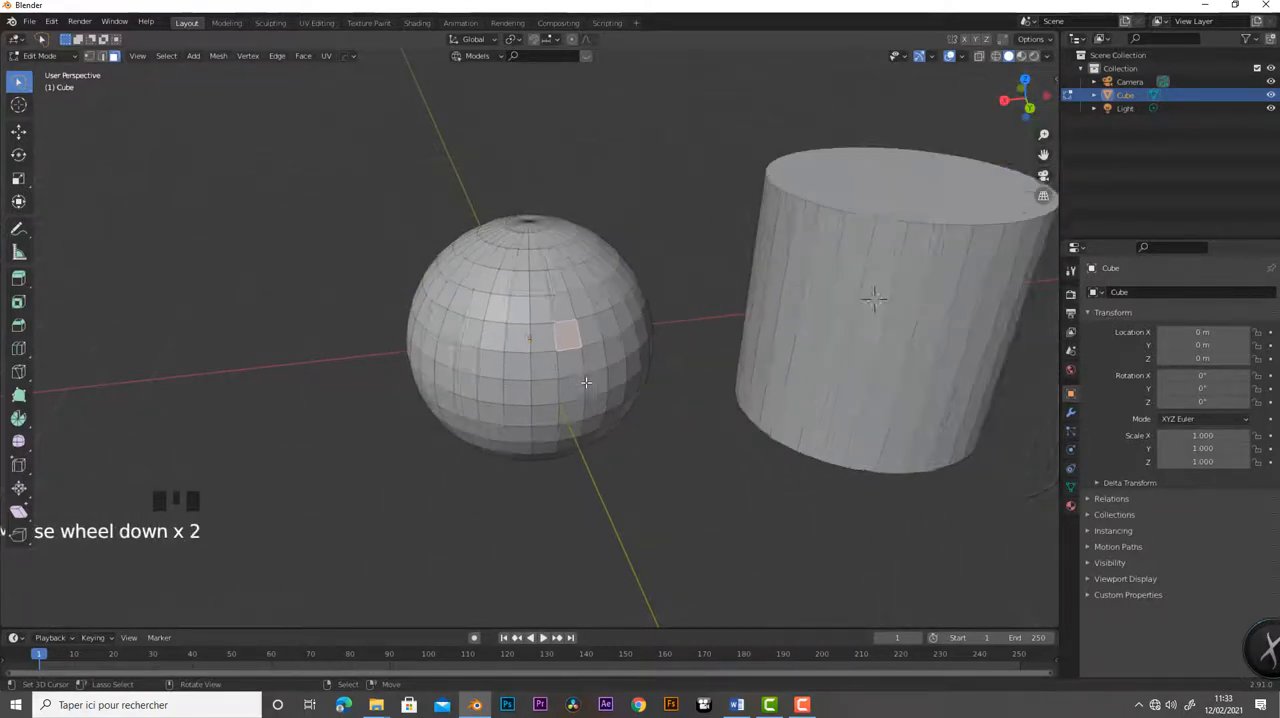
pyautogui.scroll(-1, 585, 382)
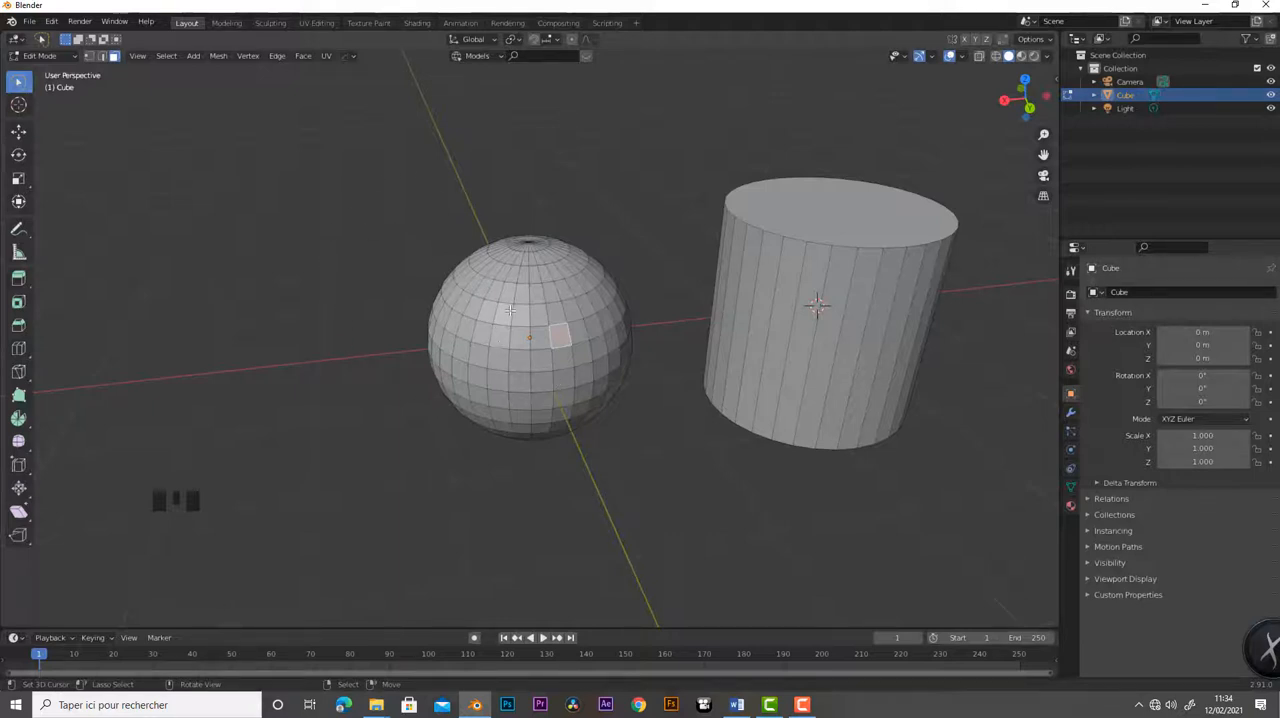
pyautogui.press('l')
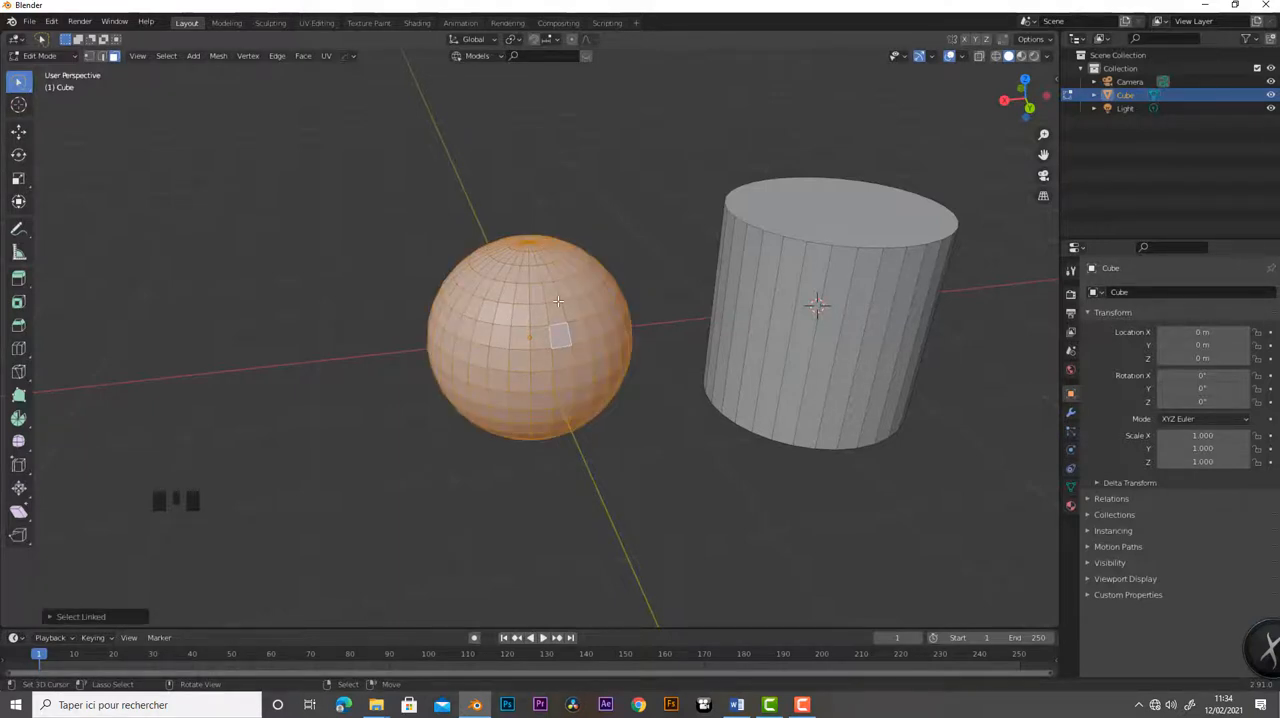
pyautogui.scroll(-3, 389, 214)
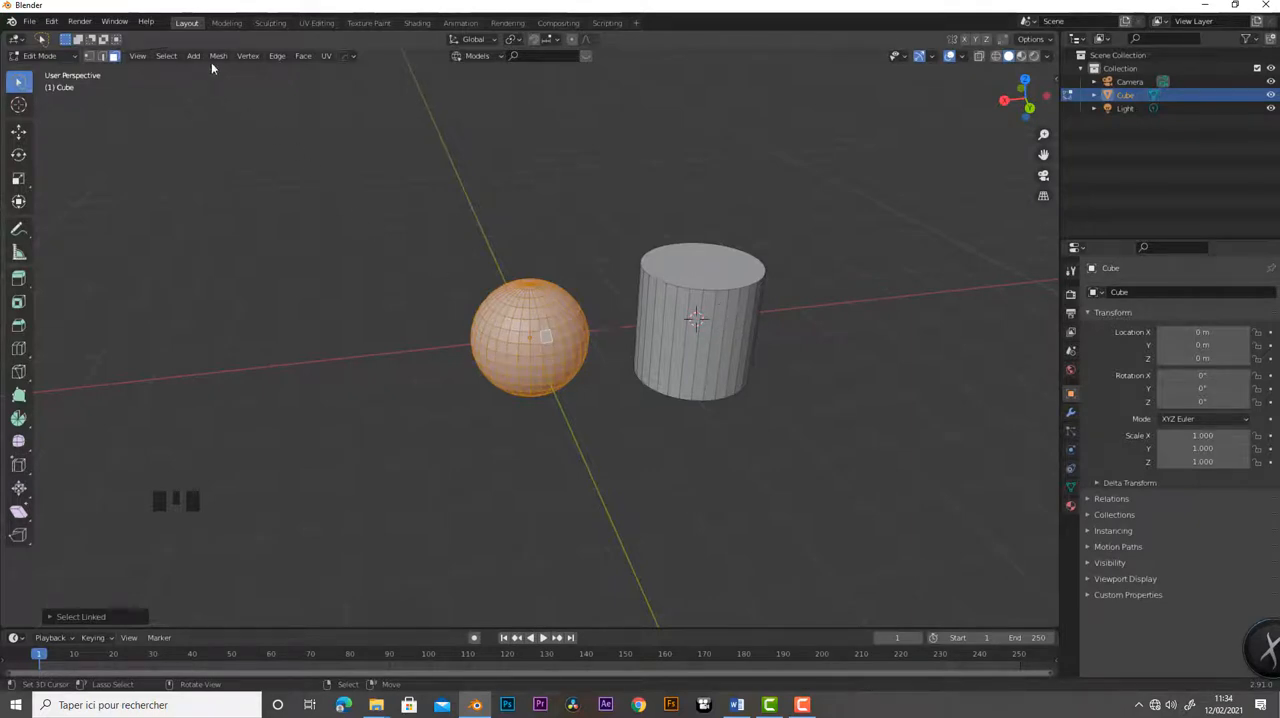
# - Invert the selection repeatedly to swap it between the sphere and the cylinder, ending with the sphere selected
pyautogui.click(165, 60)
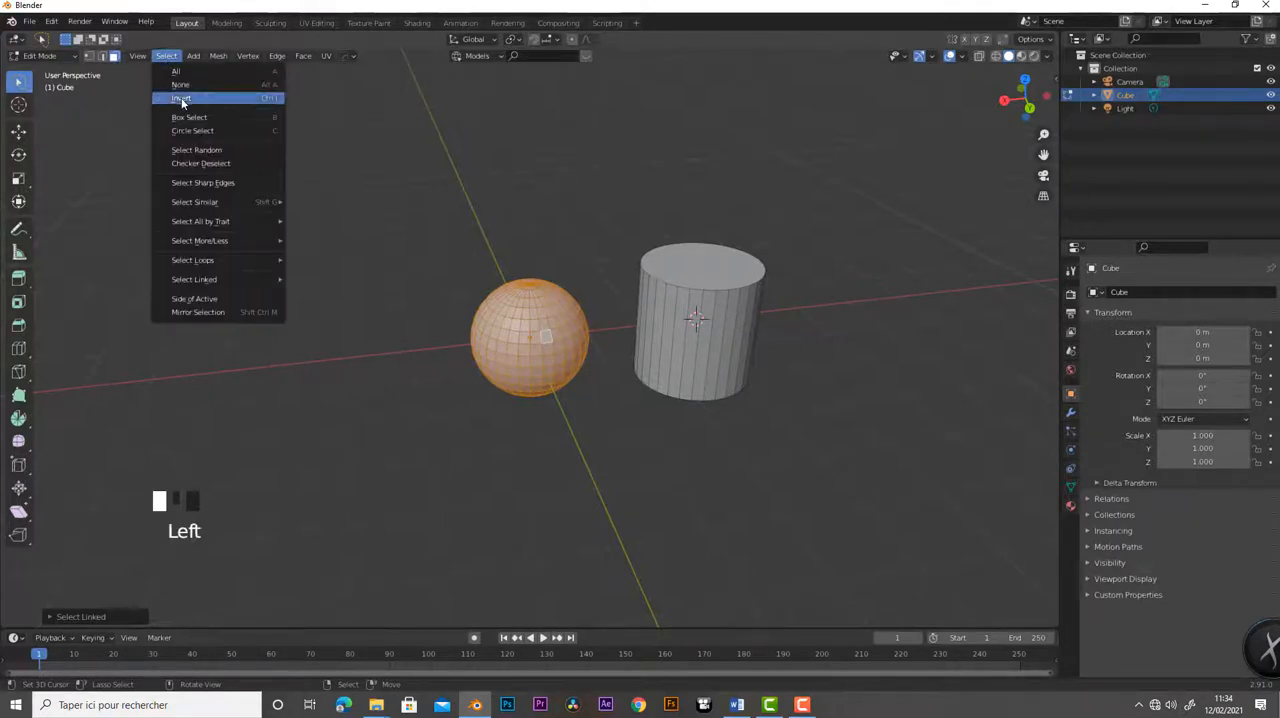
pyautogui.click(181, 99)
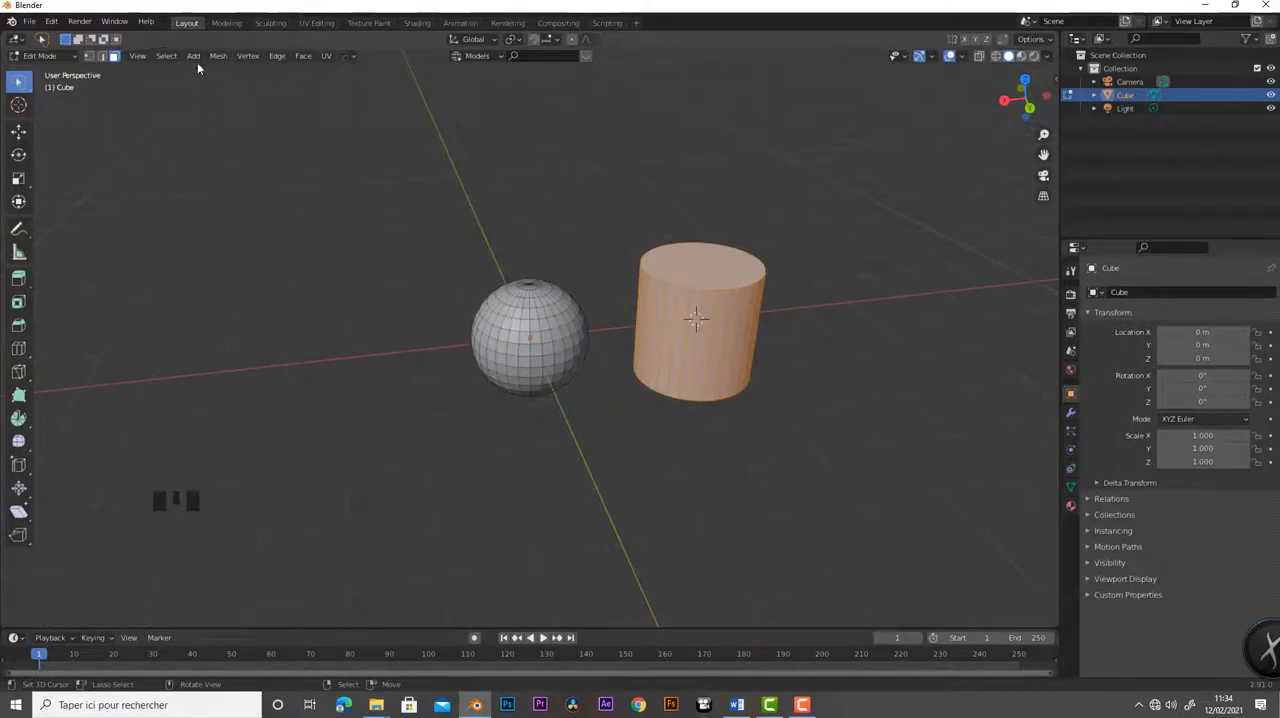
pyautogui.click(170, 58)
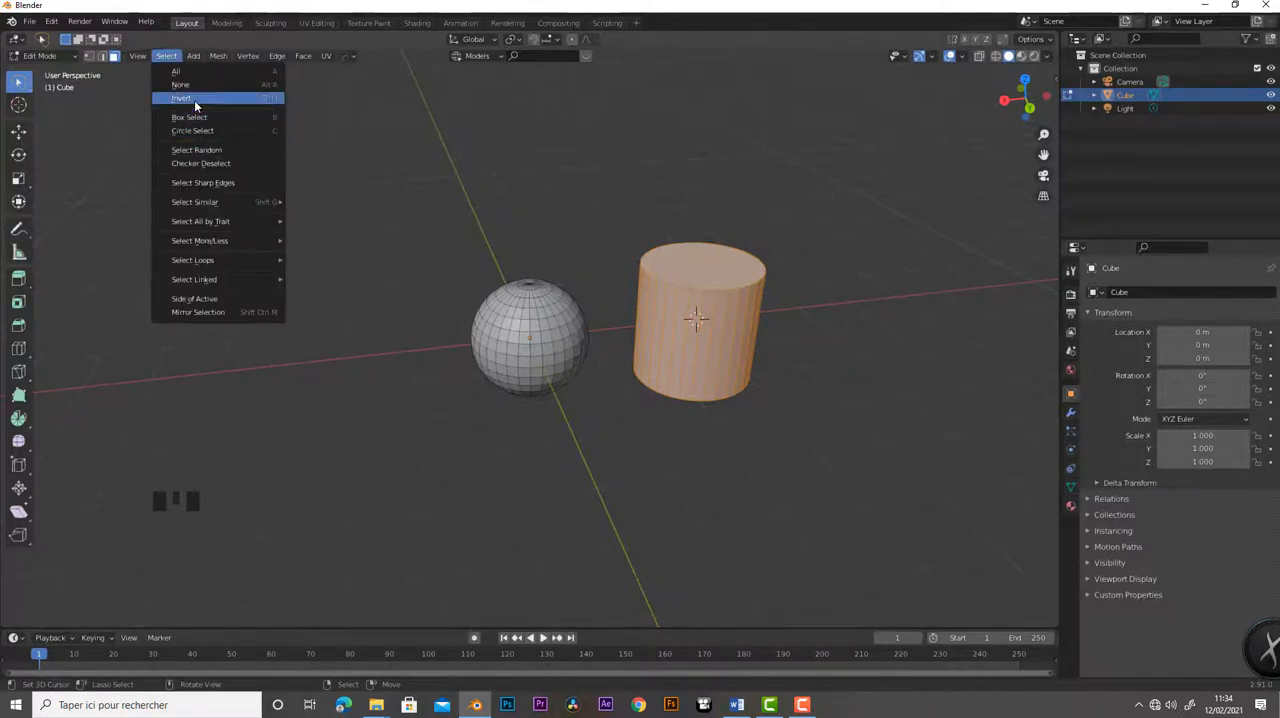
pyautogui.click(194, 101)
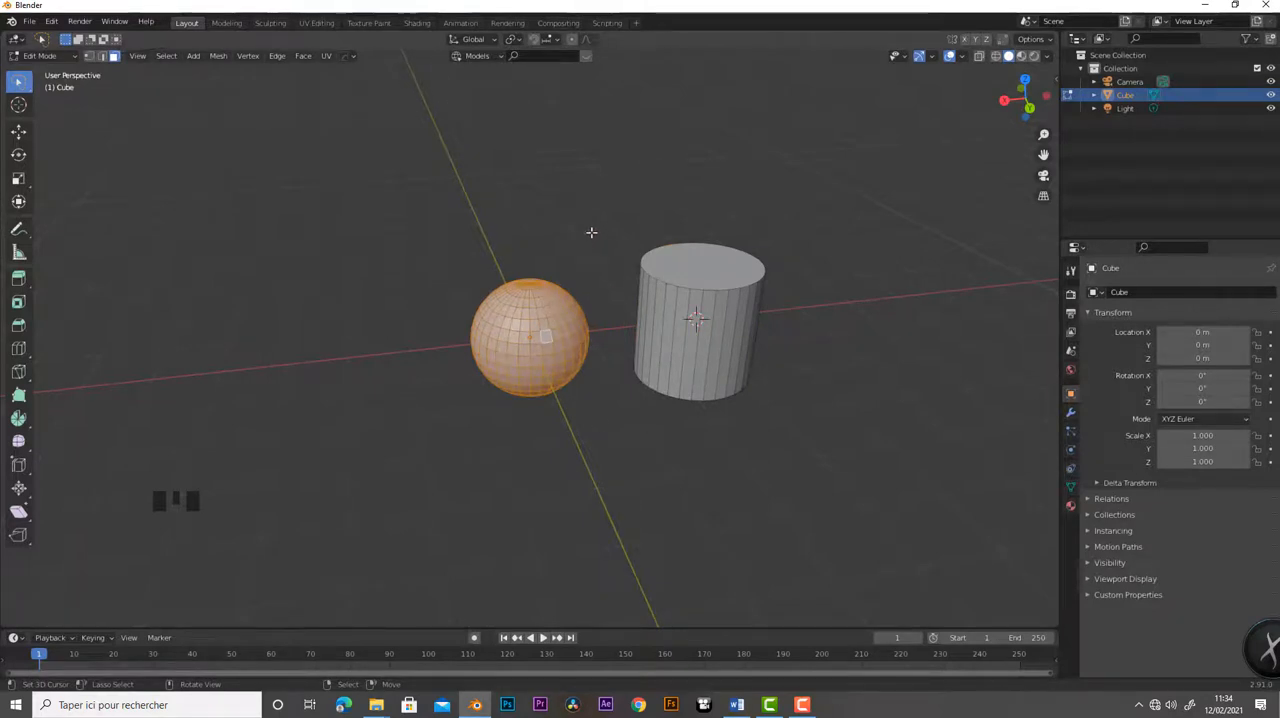
pyautogui.hotkey('ctrl', 'i')
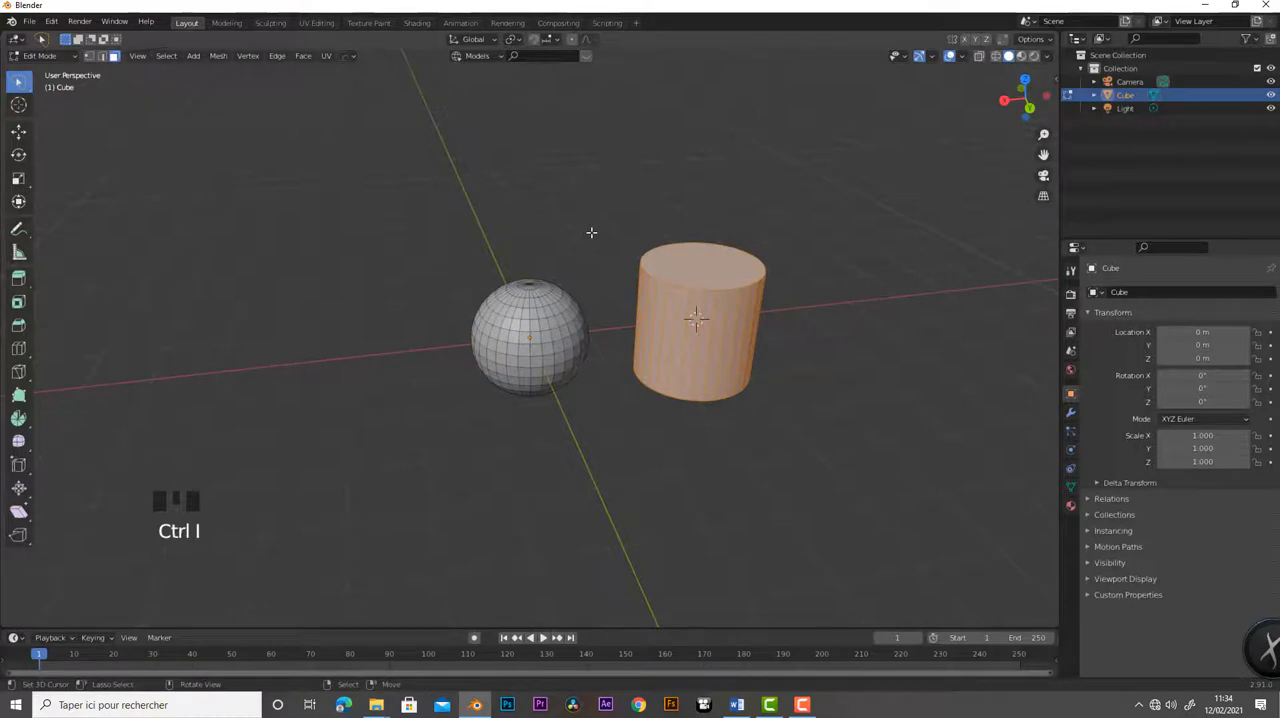
pyautogui.hotkey('ctrl', 'i')
pyautogui.hotkey('ctrl', 'i')
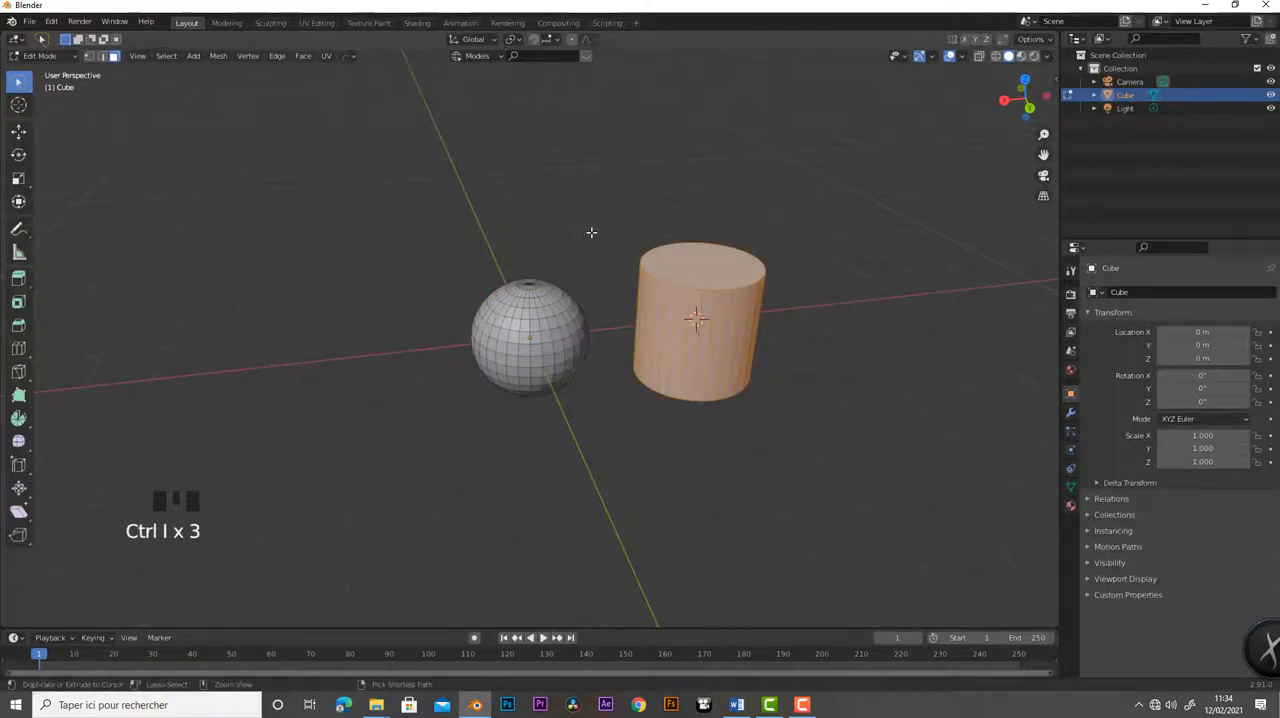
pyautogui.hotkey('ctrl', 'i')
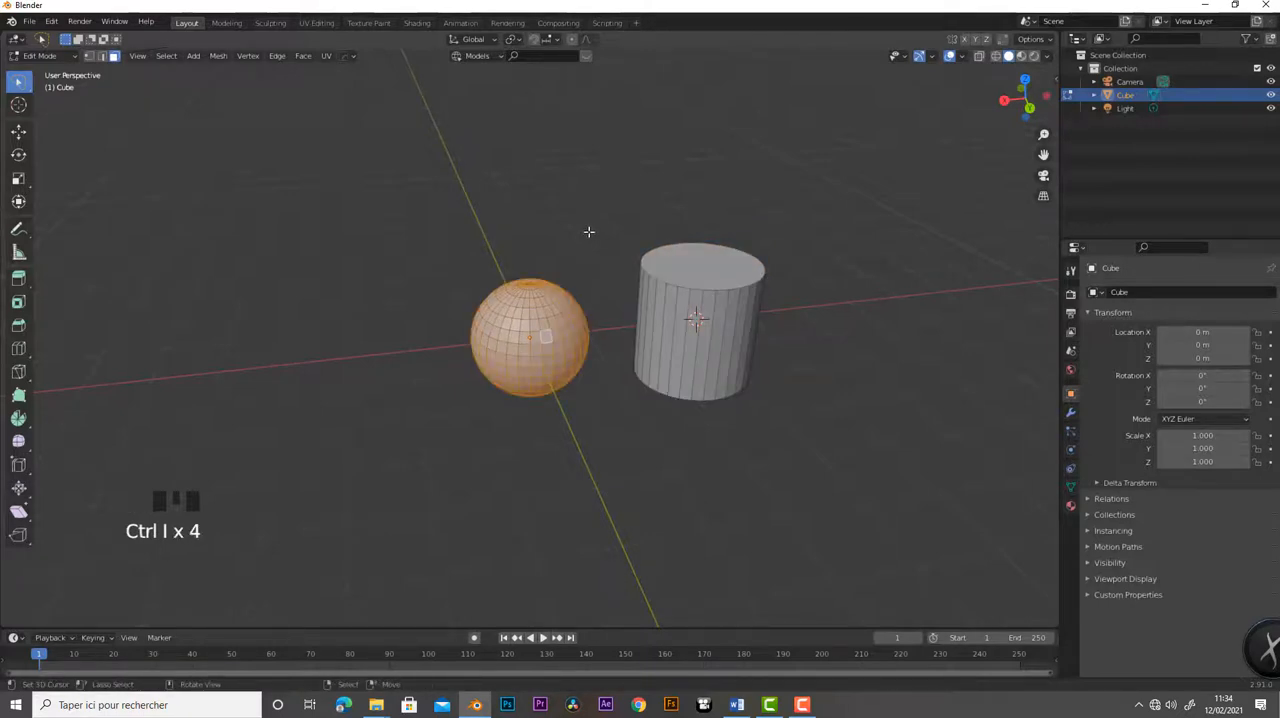
# - Apply Select Random with the sphere selected and inspect the random faces added on the cylinder from several angles
pyautogui.click(165, 57)
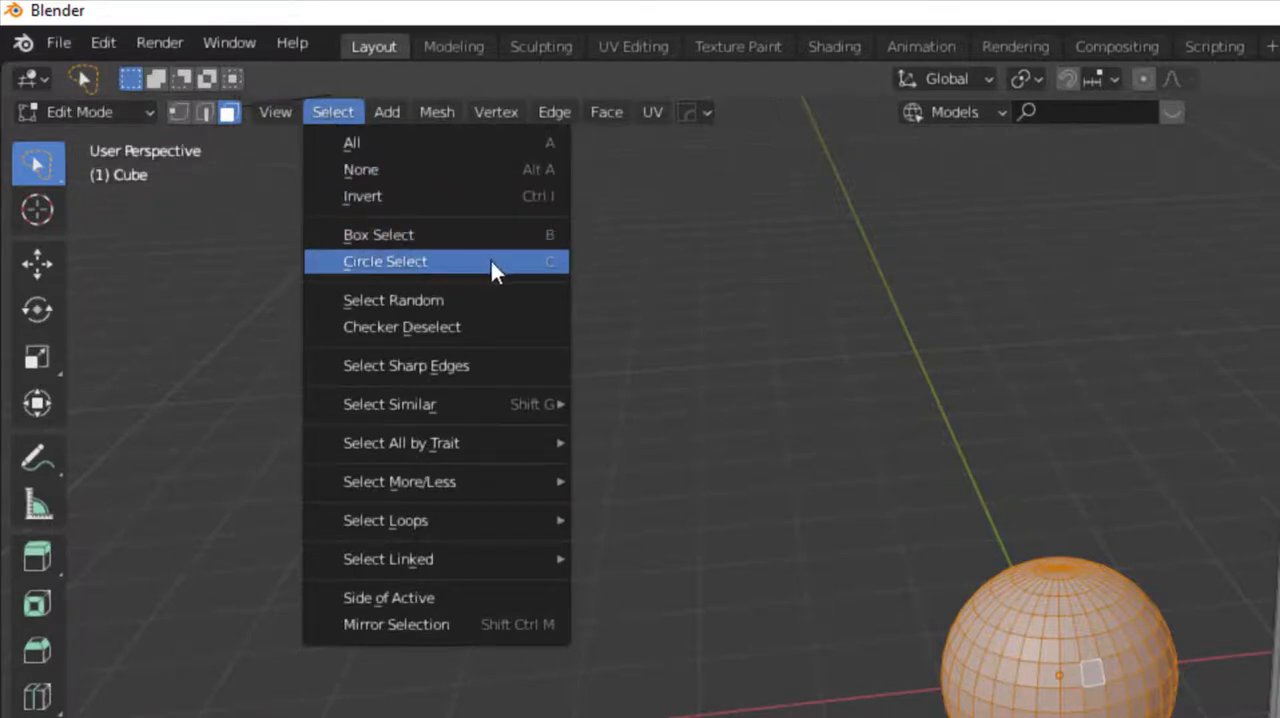
pyautogui.click(409, 300)
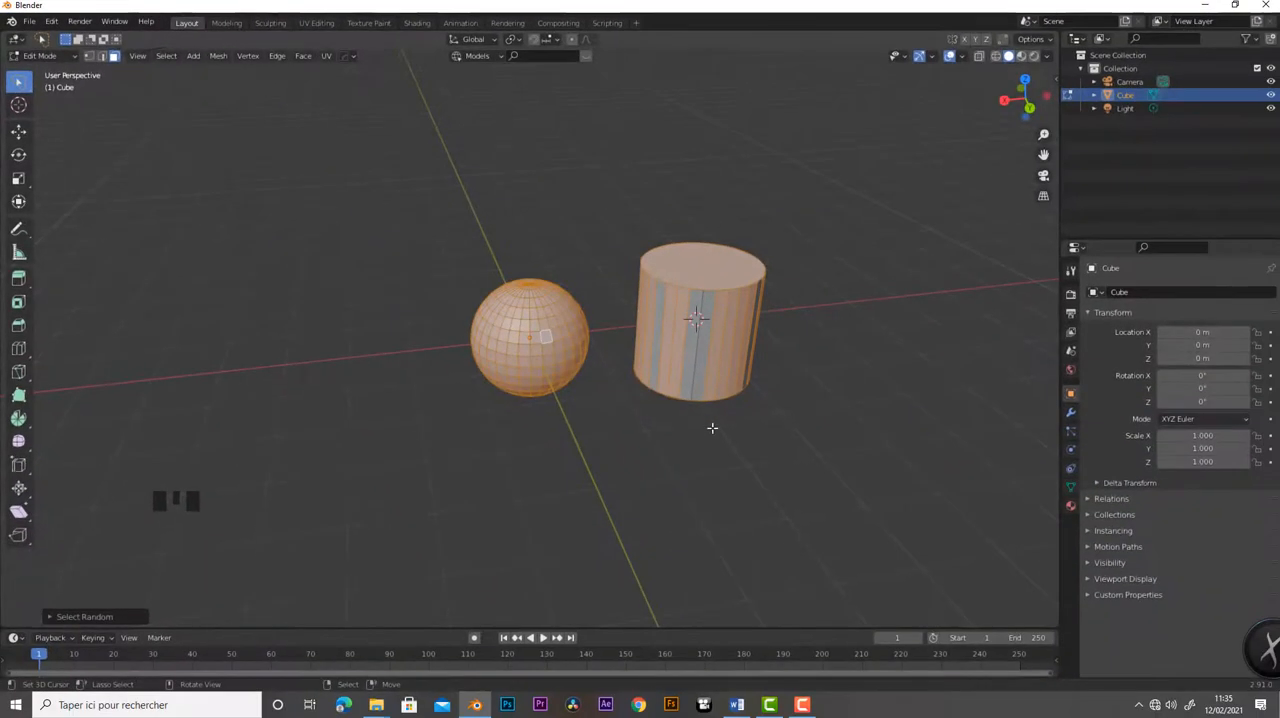
pyautogui.scroll(5, 712, 428)
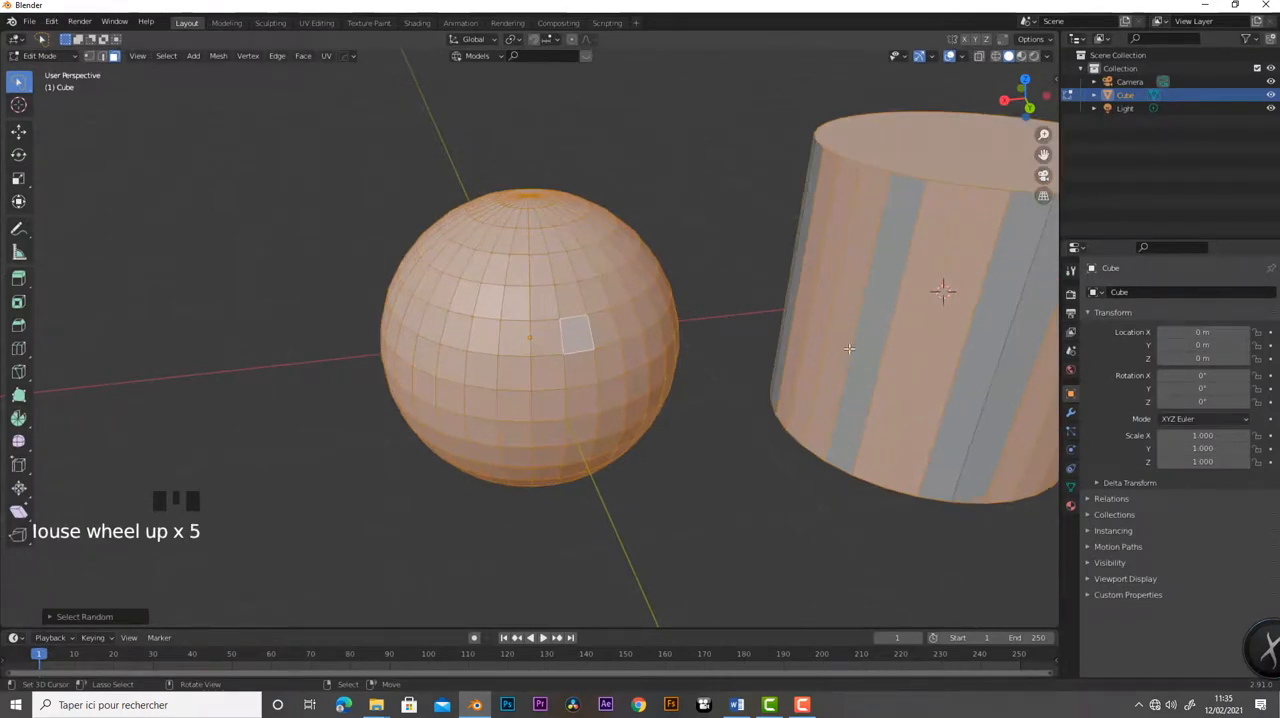
pyautogui.moveTo(850, 349); pyautogui.dragTo(678, 439, button='middle')
pyautogui.scroll(-4, 686, 468)
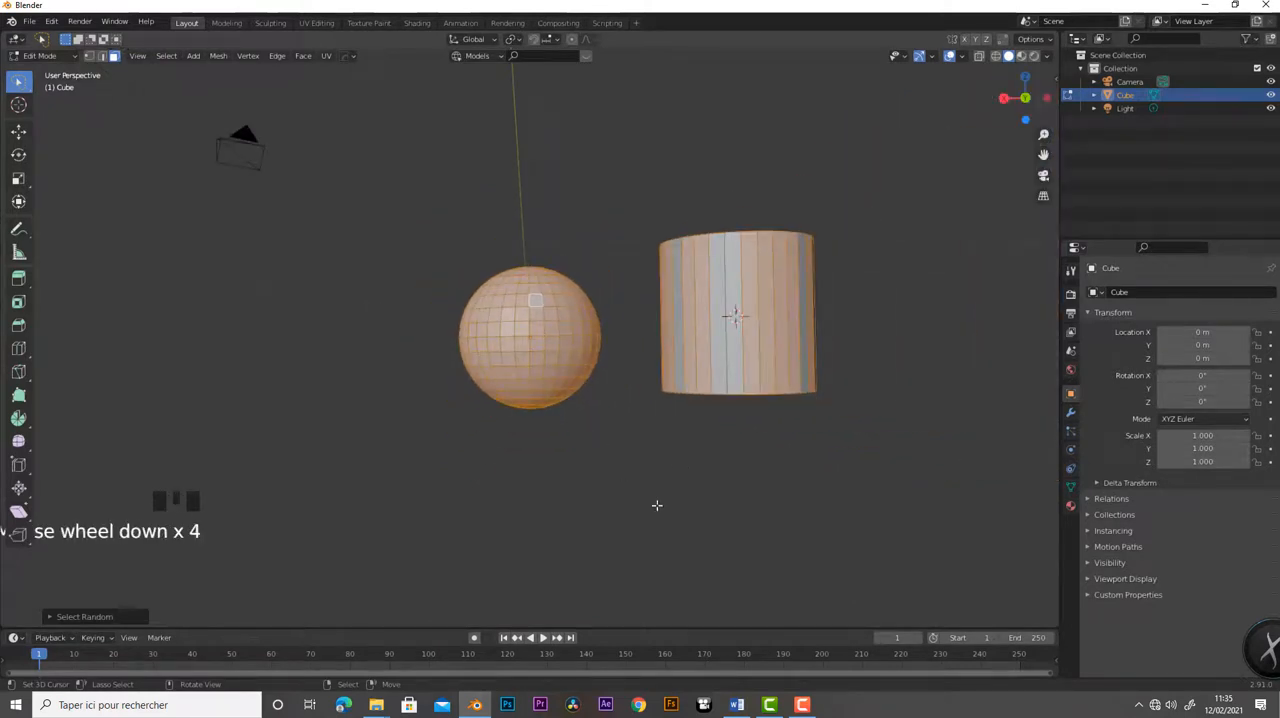
pyautogui.keyDown('shift'); pyautogui.moveTo(677, 511); pyautogui.dragTo(529, 503, button='middle'); pyautogui.keyUp('shift')
pyautogui.moveTo(542, 441); pyautogui.dragTo(578, 486, button='middle')
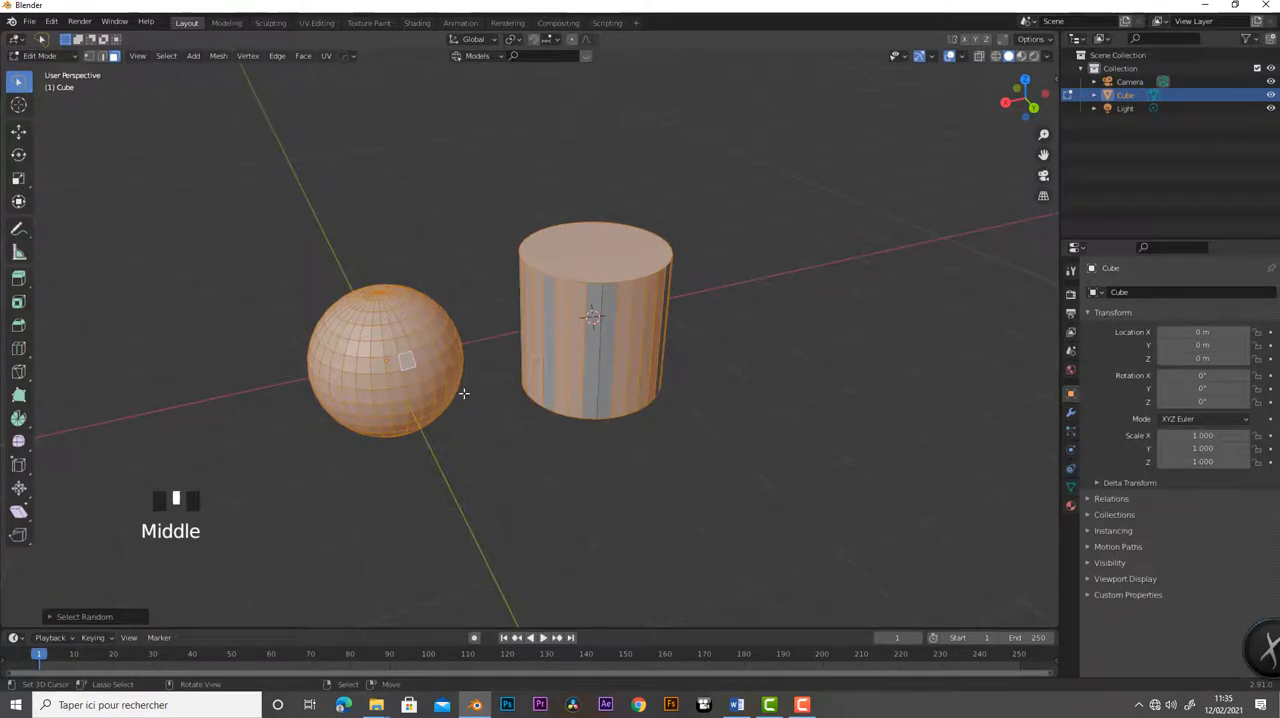
# - Deselect everything and apply Select Random to pick random faces on both the sphere and the cylinder
pyautogui.press('a')
pyautogui.press('a')
pyautogui.press('a')
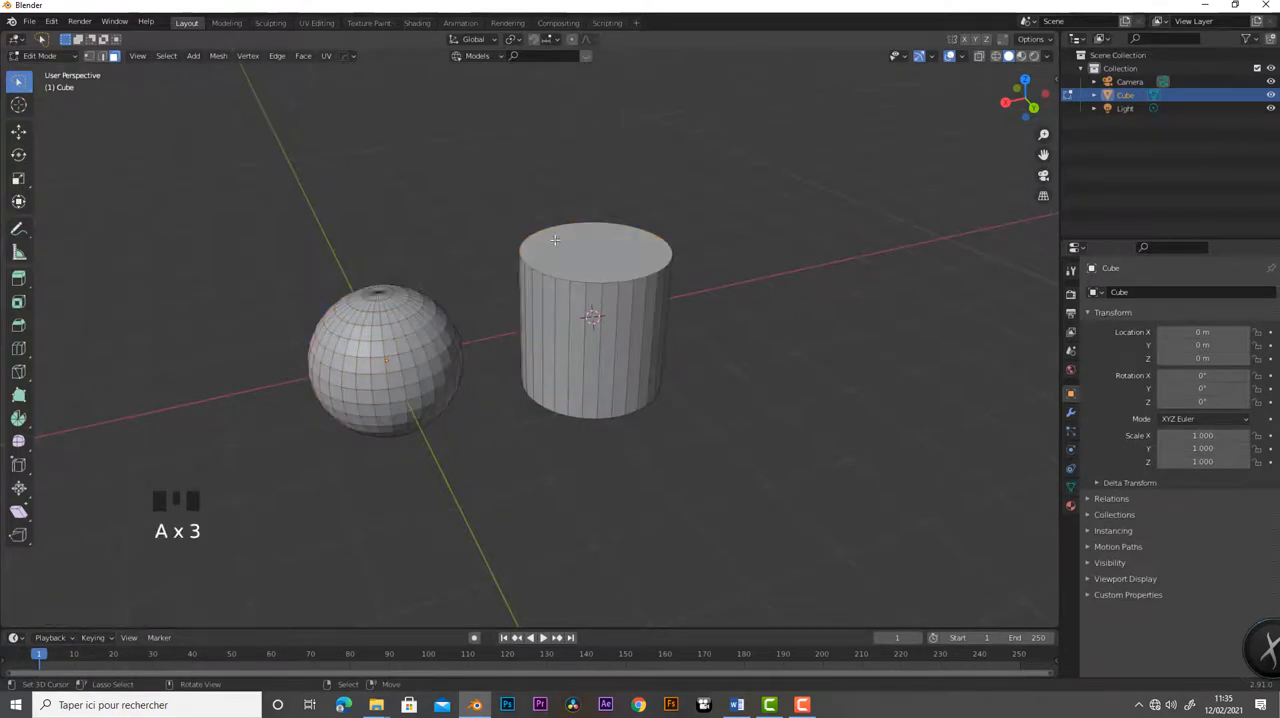
pyautogui.click(168, 56)
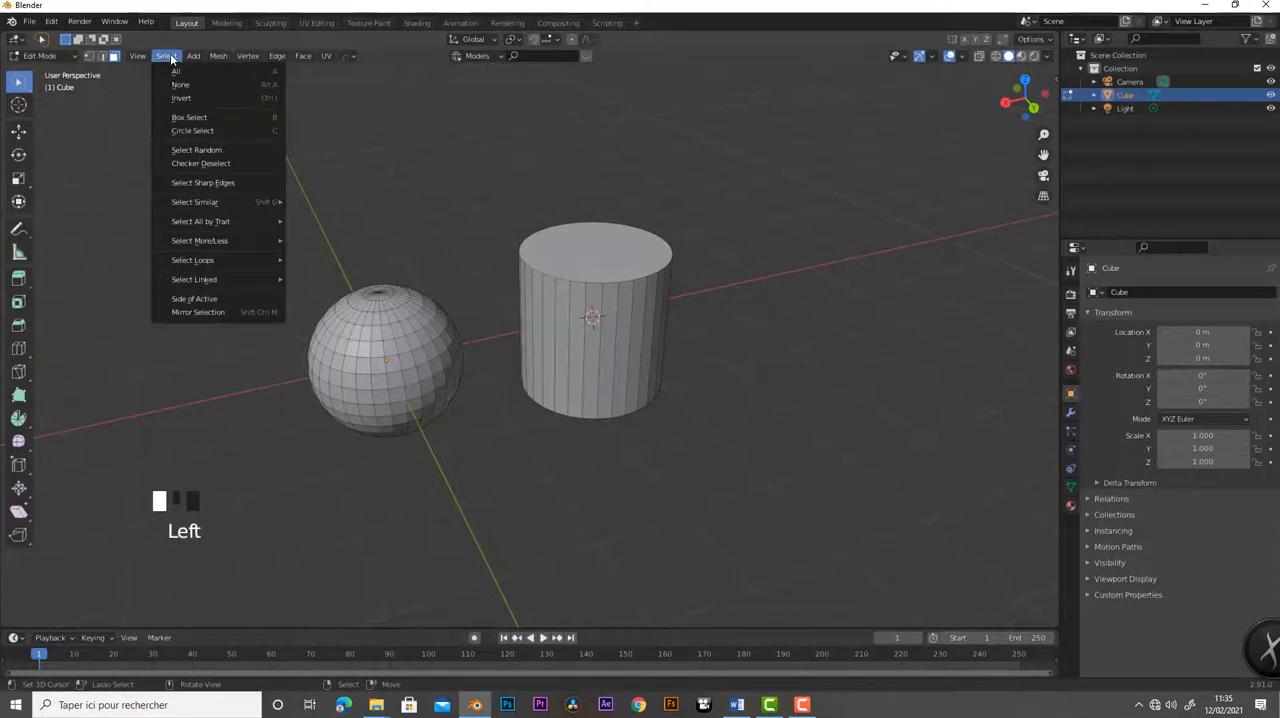
pyautogui.click(199, 151)
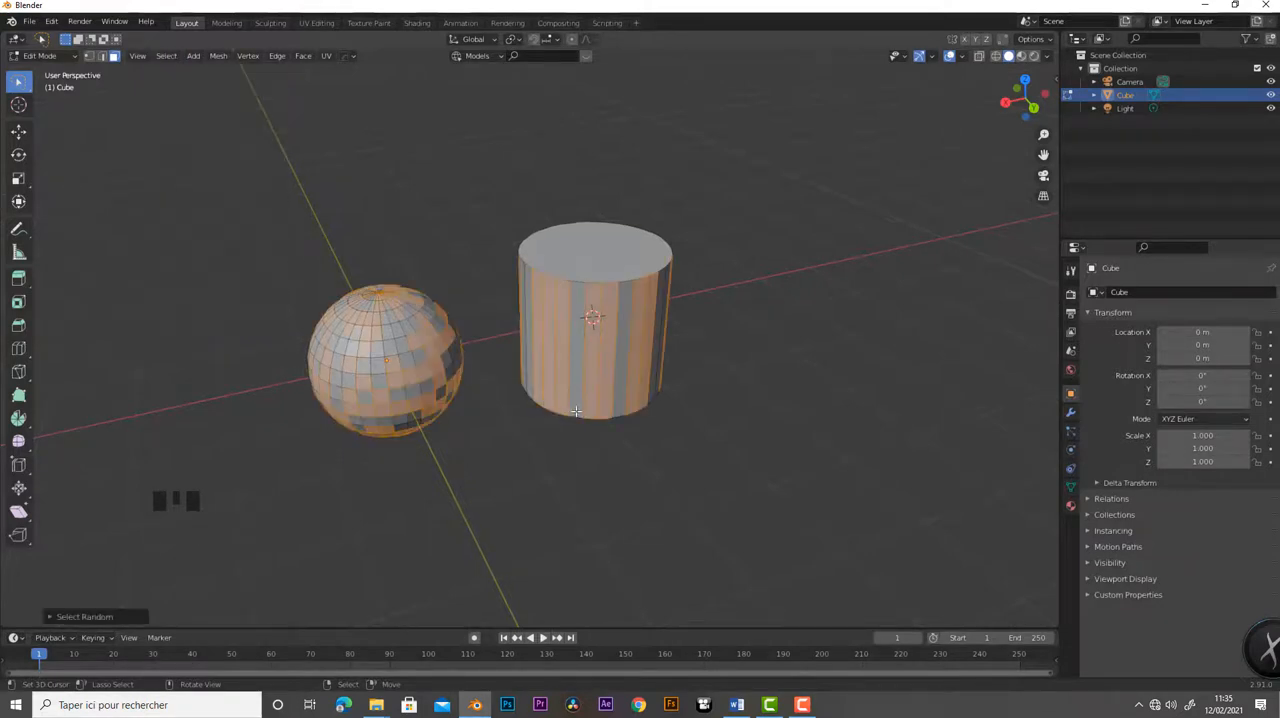
pyautogui.scroll(2, 576, 410)
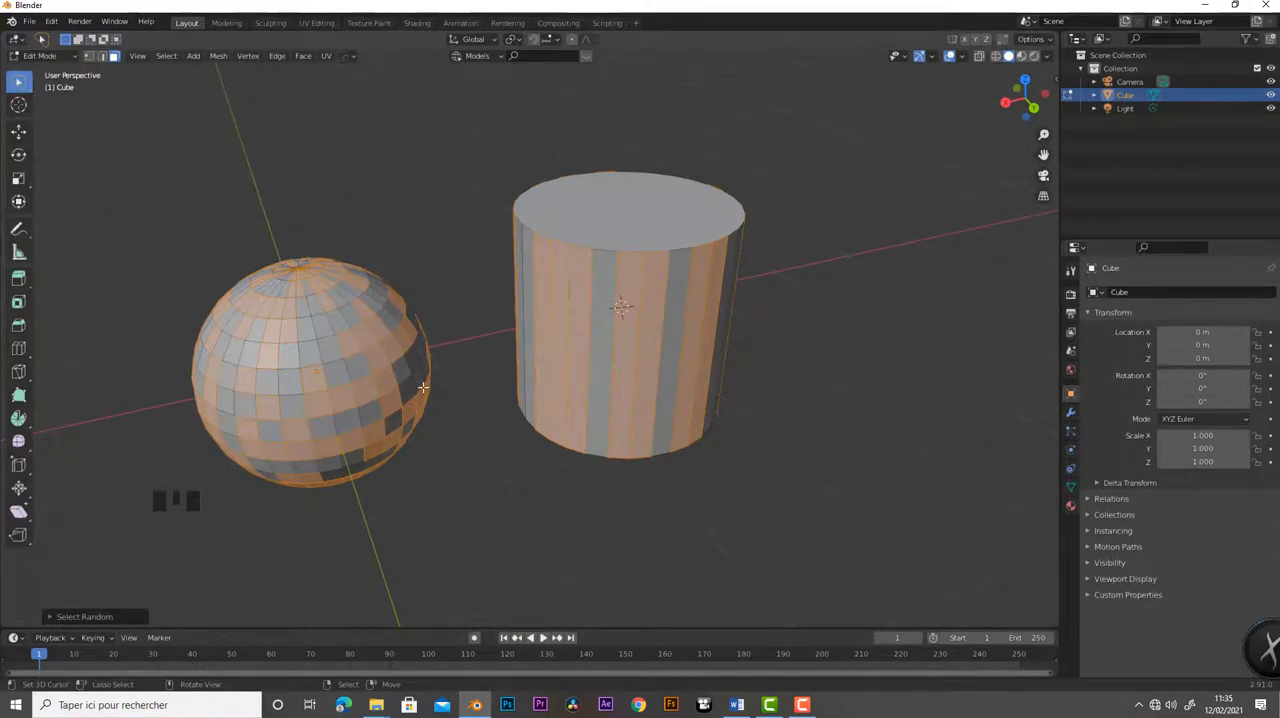
# - Clear the random selection and try Checker Deselect with no faces selected
pyautogui.press('a')
pyautogui.press('a')
pyautogui.press('a')
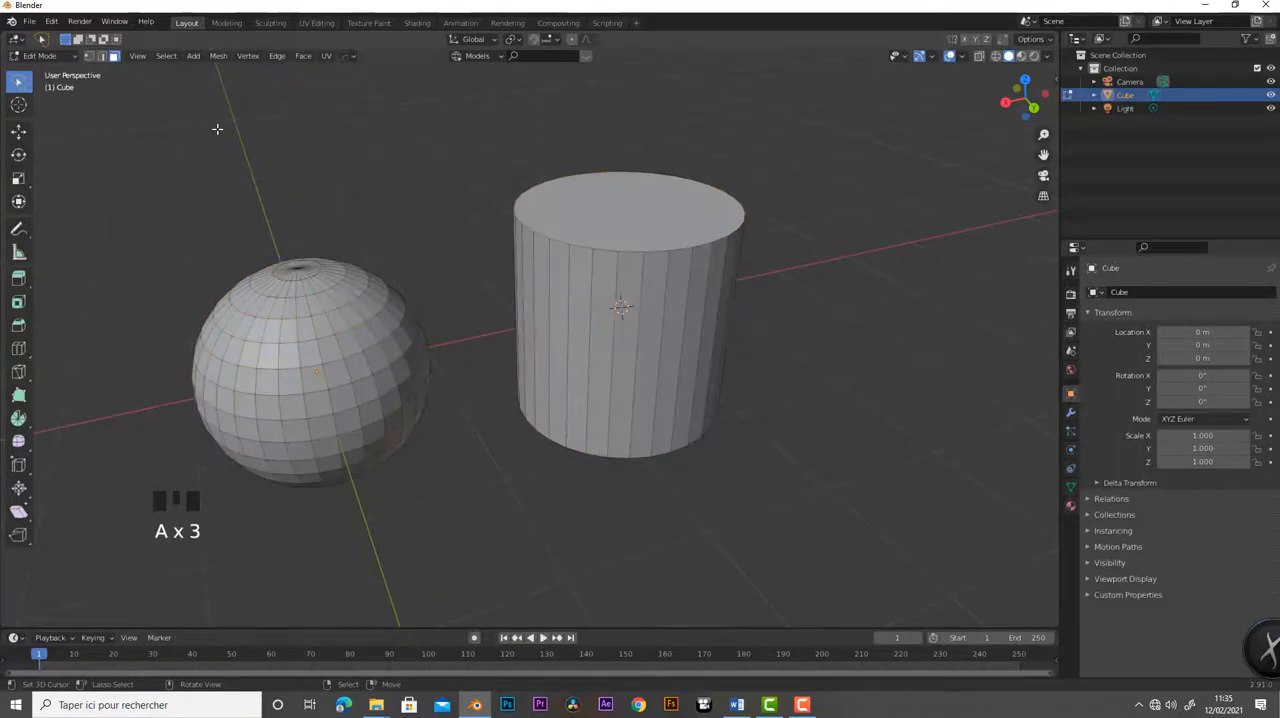
pyautogui.click(167, 56)
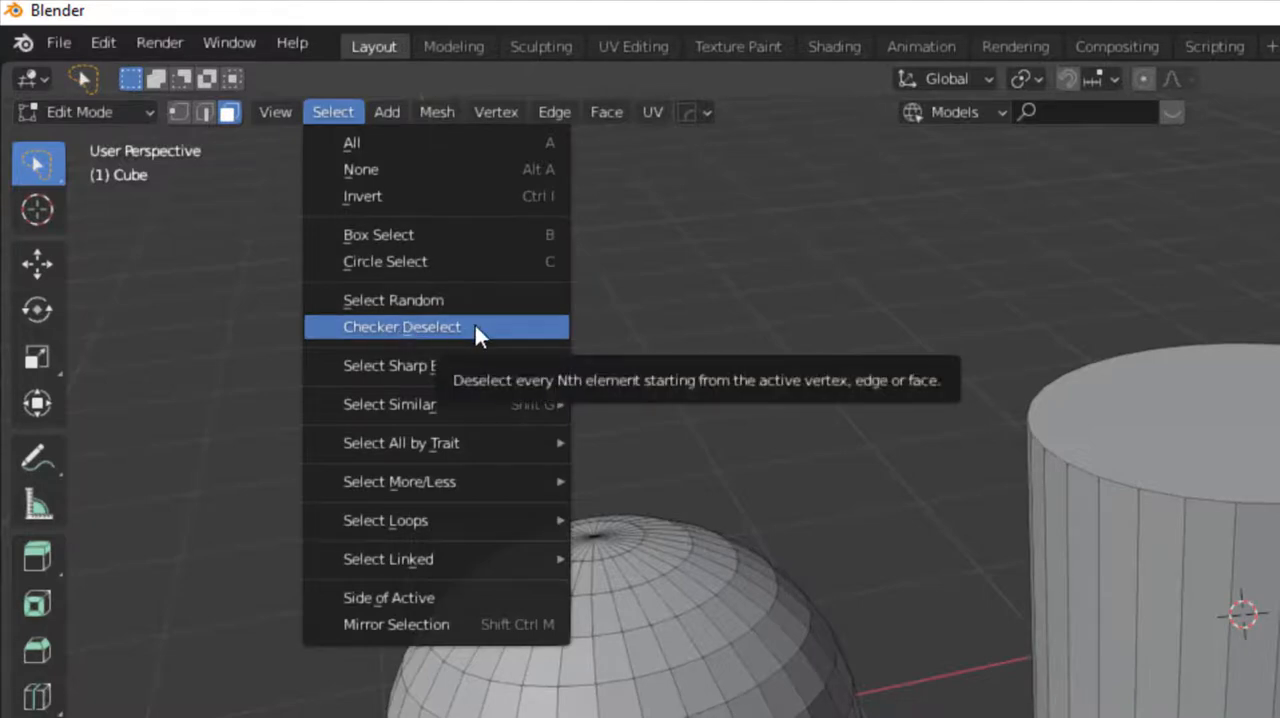
pyautogui.click(430, 326)
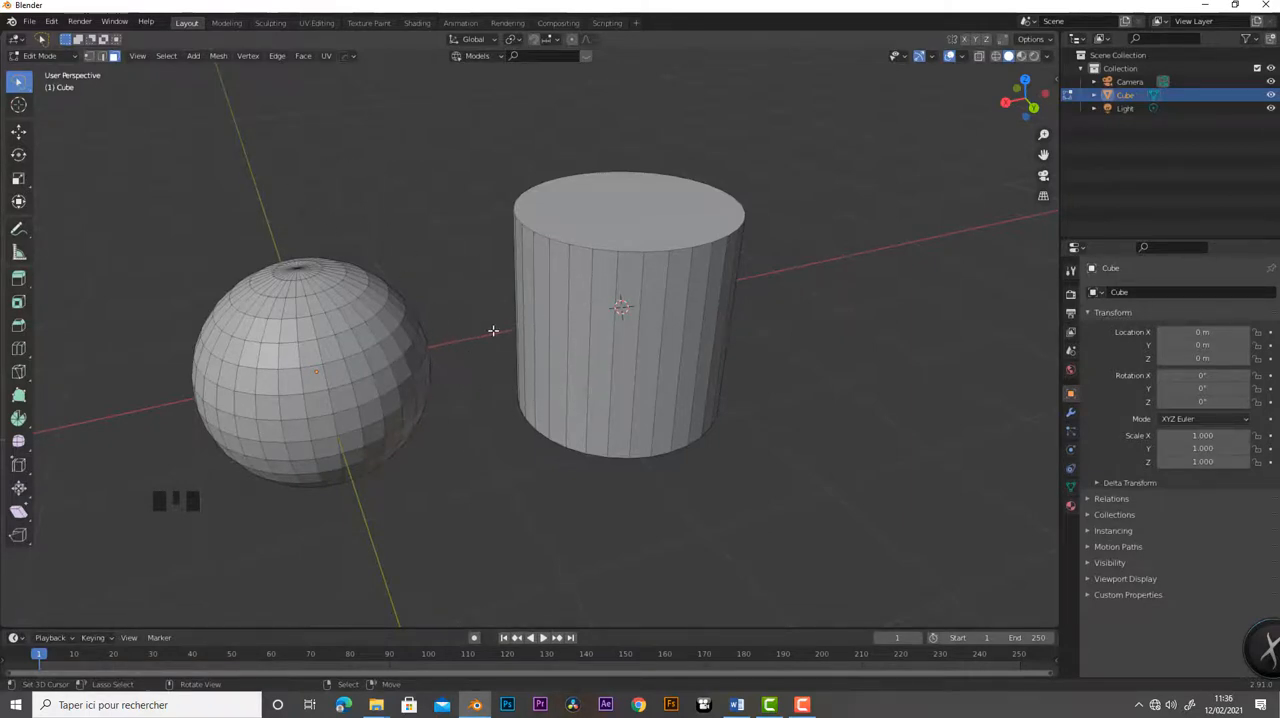
# - Select all faces of both meshes and apply Checker Deselect to them
pyautogui.press('a')
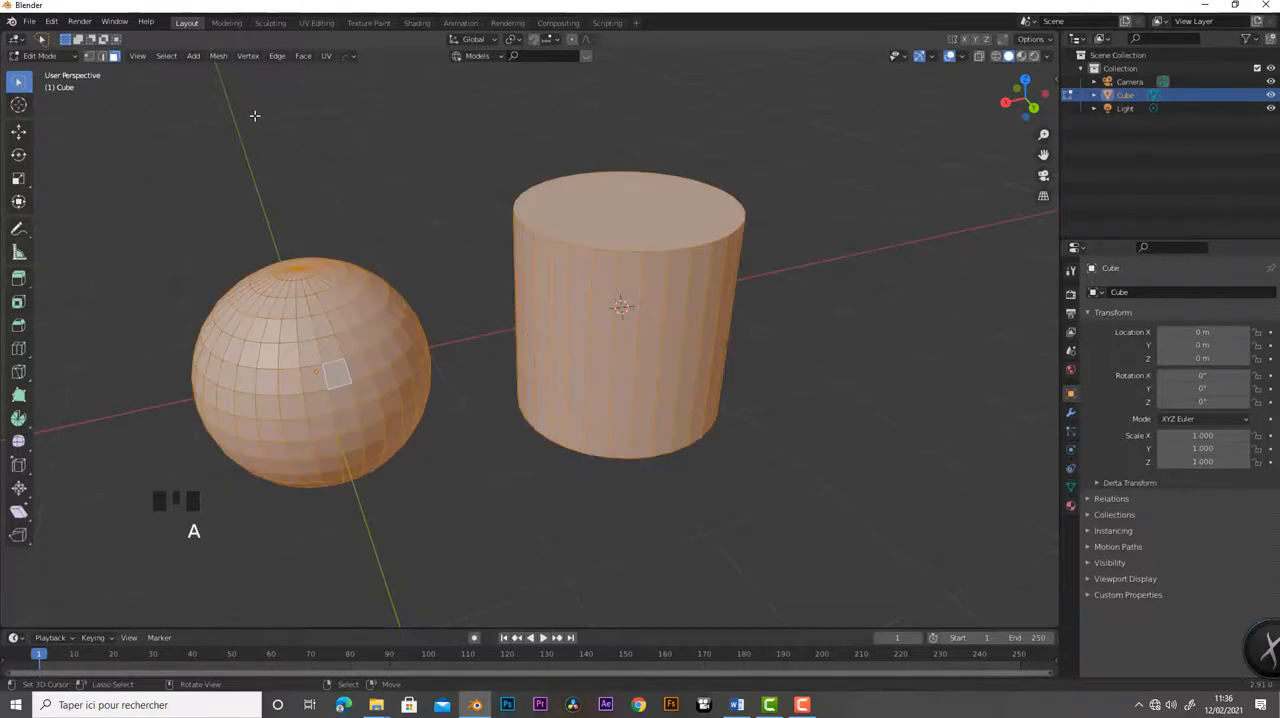
pyautogui.click(167, 56)
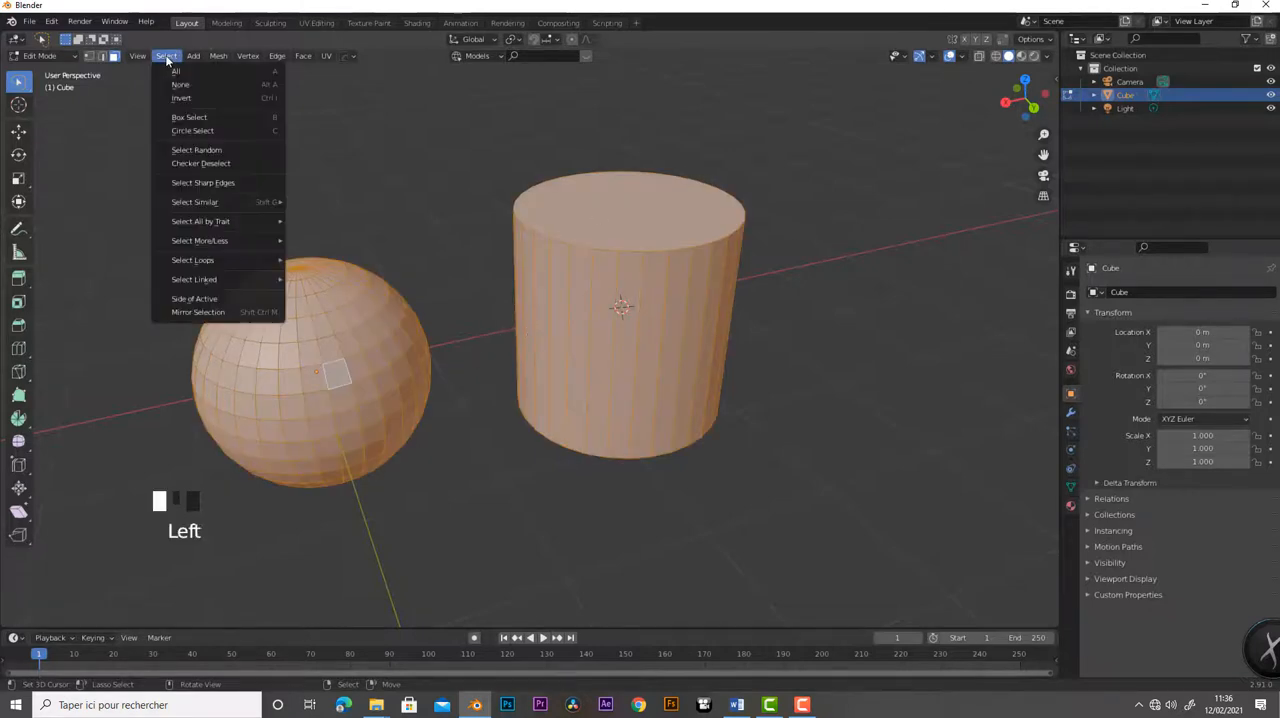
pyautogui.click(203, 164)
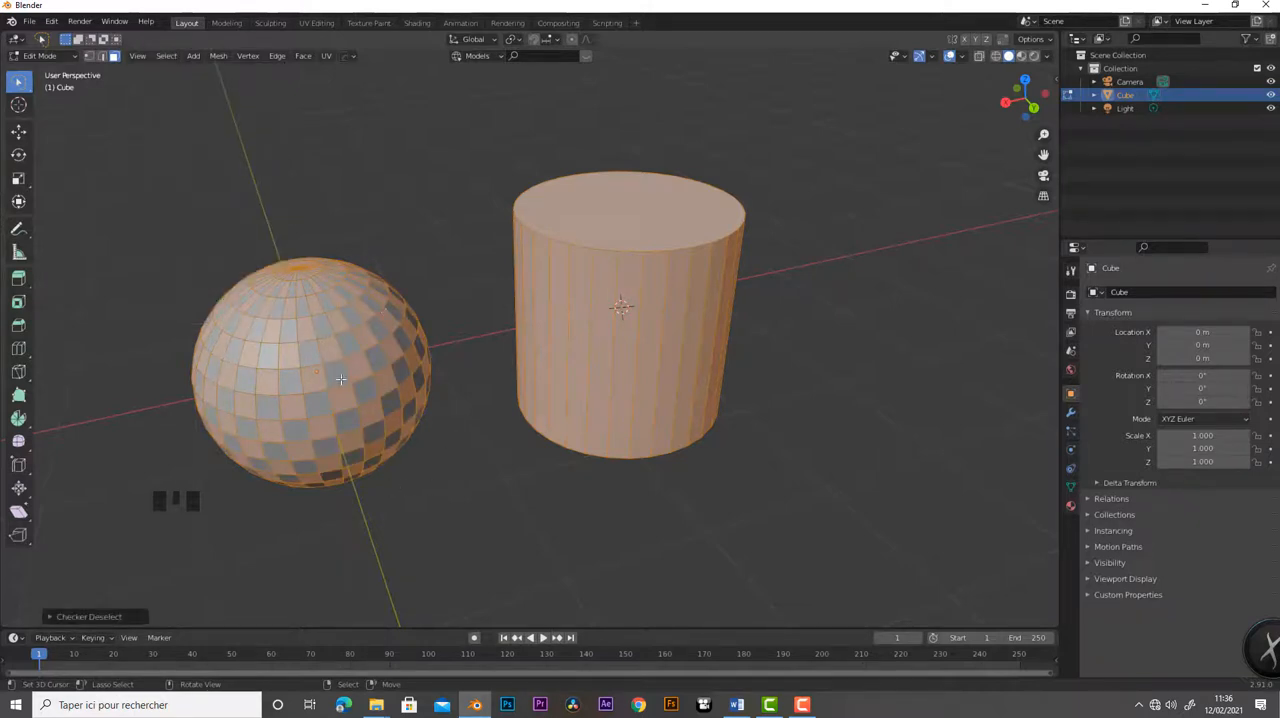
# - Clear the checker selection, select the whole linked cylinder and delete its faces
pyautogui.press('a')
pyautogui.press('a')
pyautogui.press('a')
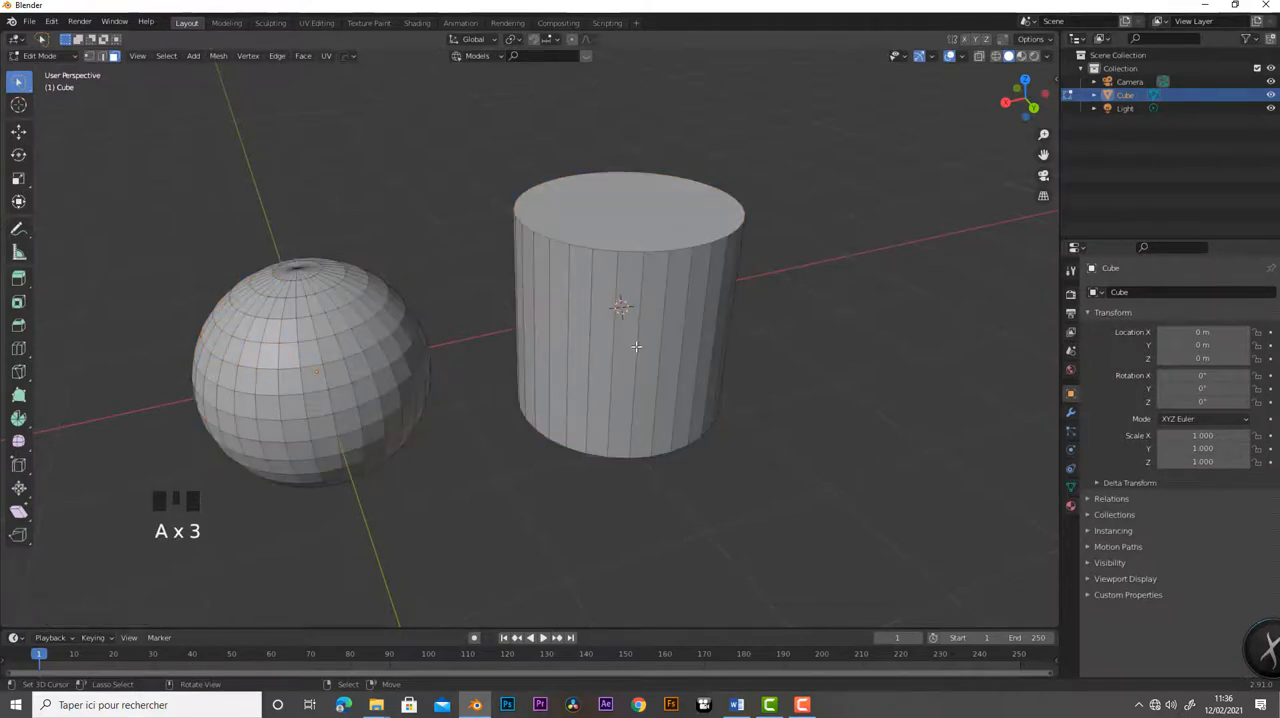
pyautogui.press('l')
pyautogui.press('x')
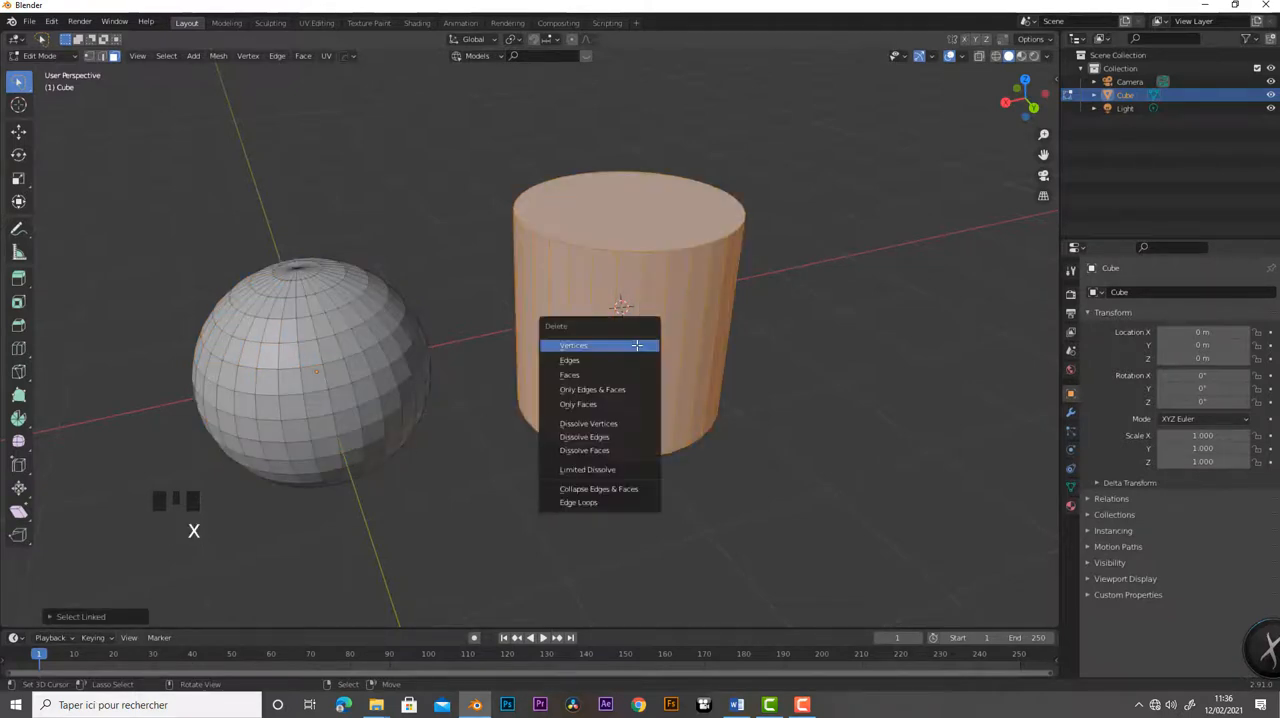
pyautogui.click(608, 381)
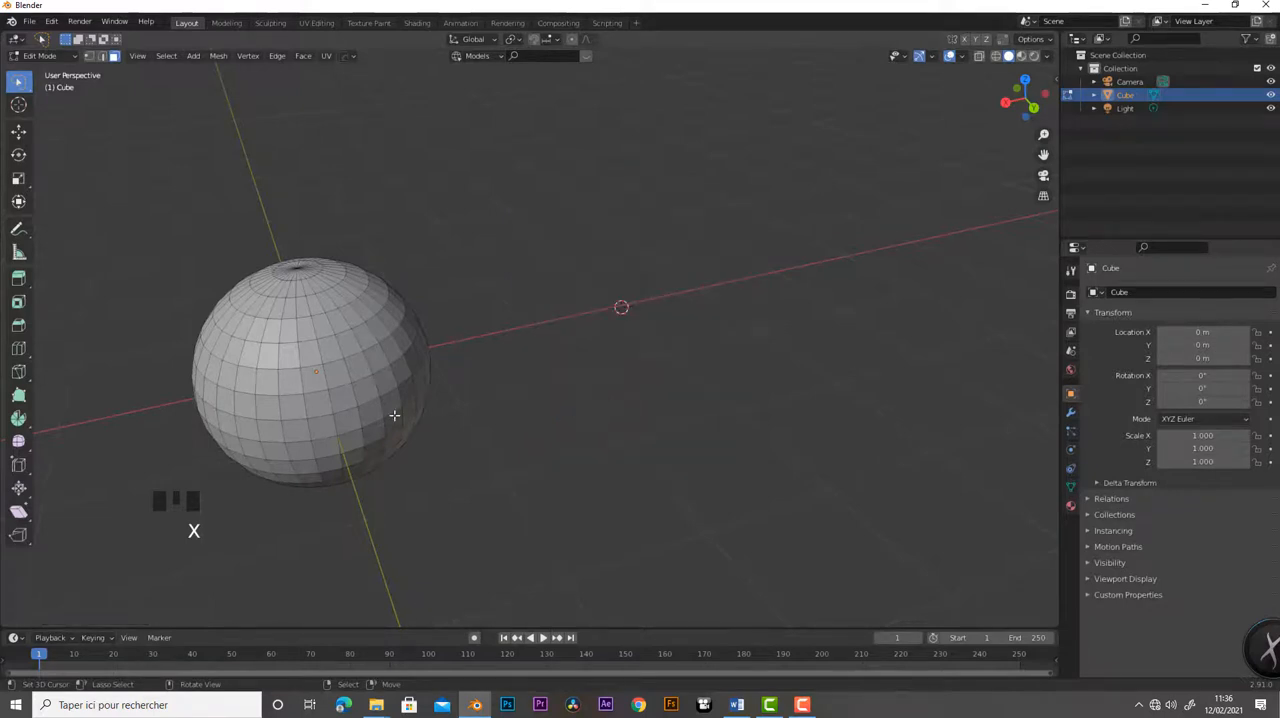
# - Select the whole sphere and examine its mesh from several angles
pyautogui.press('a')
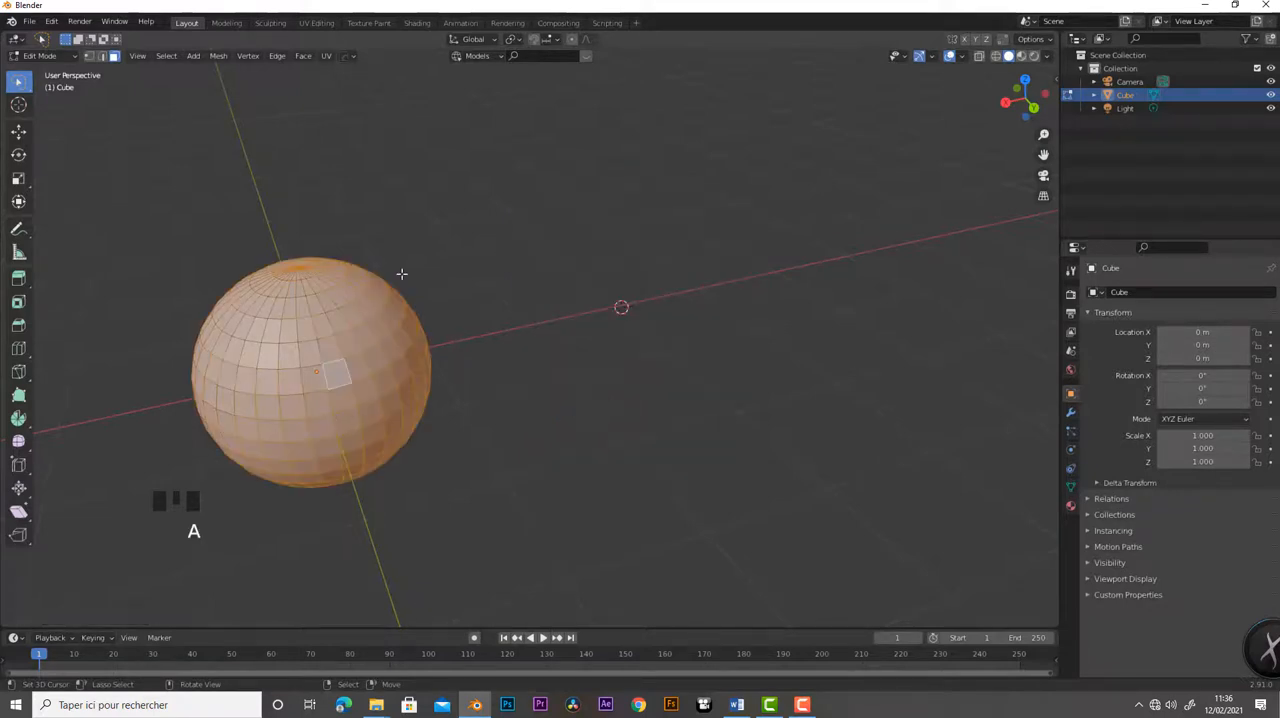
pyautogui.click(167, 56)
pyautogui.moveTo(484, 418); pyautogui.dragTo(548, 416, button='middle')
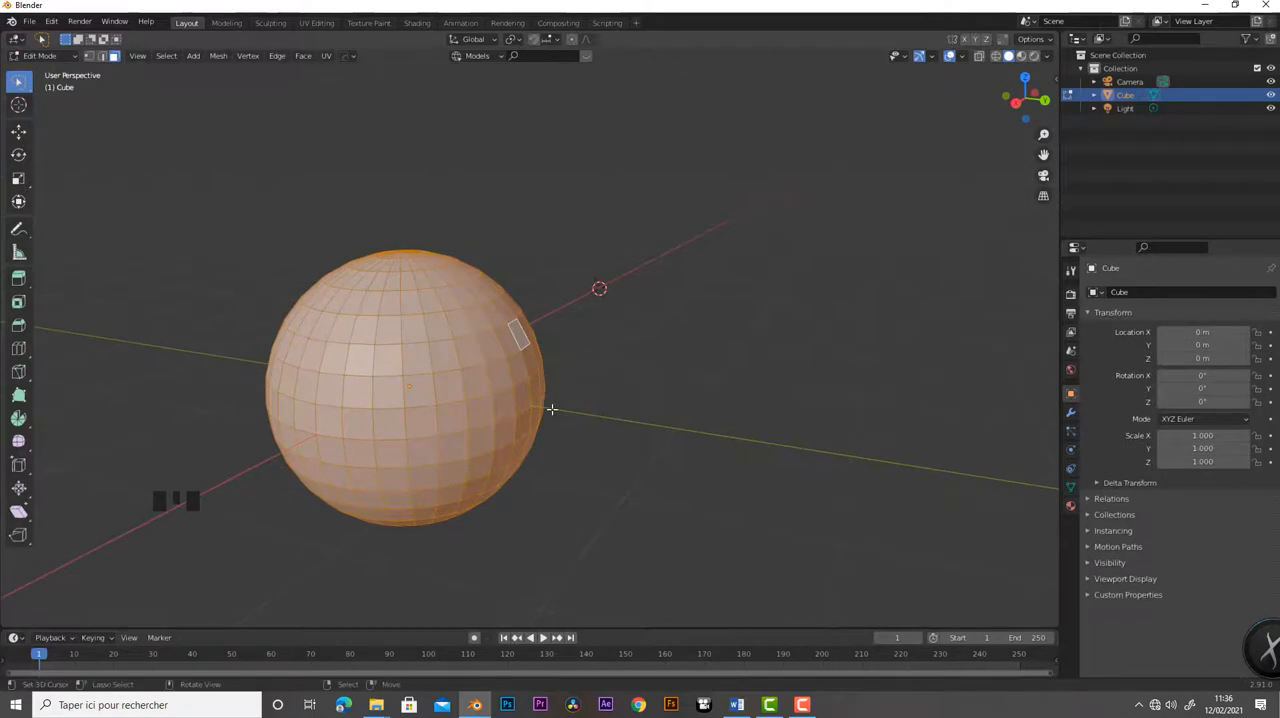
pyautogui.scroll(-5, 551, 409)
pyautogui.moveTo(551, 409); pyautogui.dragTo(583, 432, button='middle')
pyautogui.scroll(4, 583, 432)
pyautogui.moveTo(716, 475); pyautogui.dragTo(689, 449, button='middle')
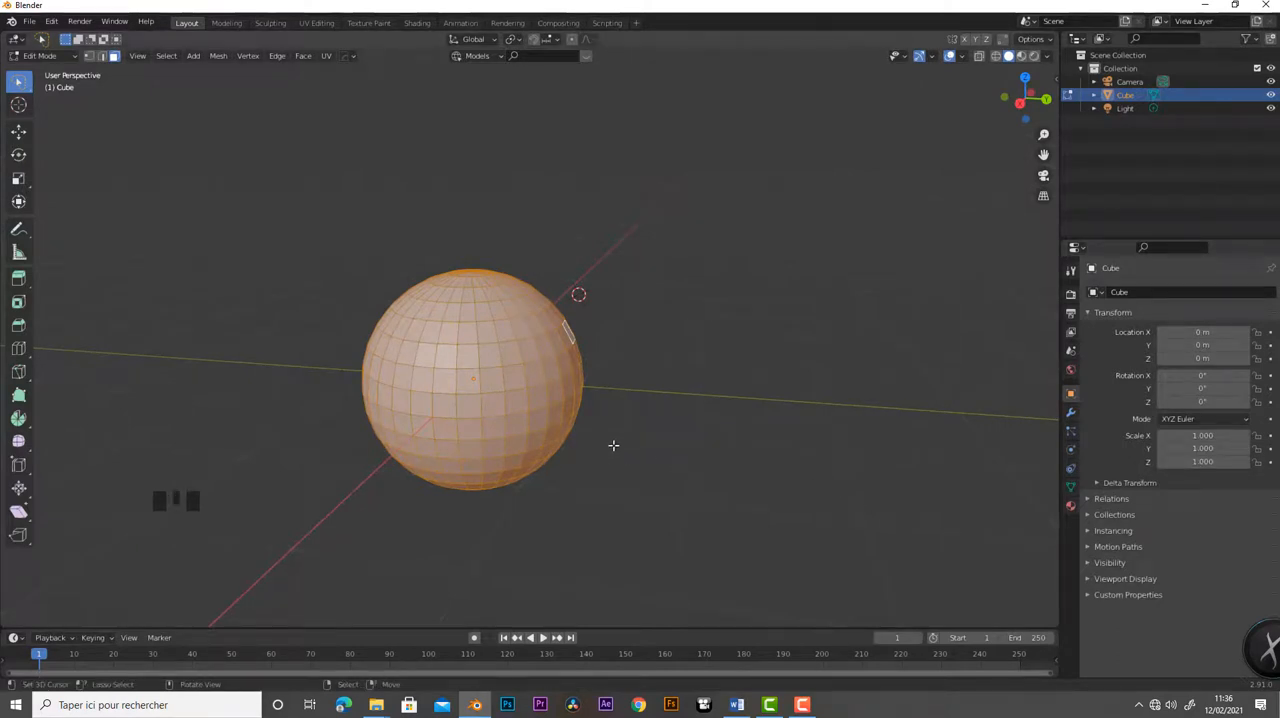
pyautogui.moveTo(611, 446); pyautogui.dragTo(623, 474, button='middle')
pyautogui.scroll(2, 624, 474)
pyautogui.moveTo(645, 428); pyautogui.dragTo(643, 394, button='middle')
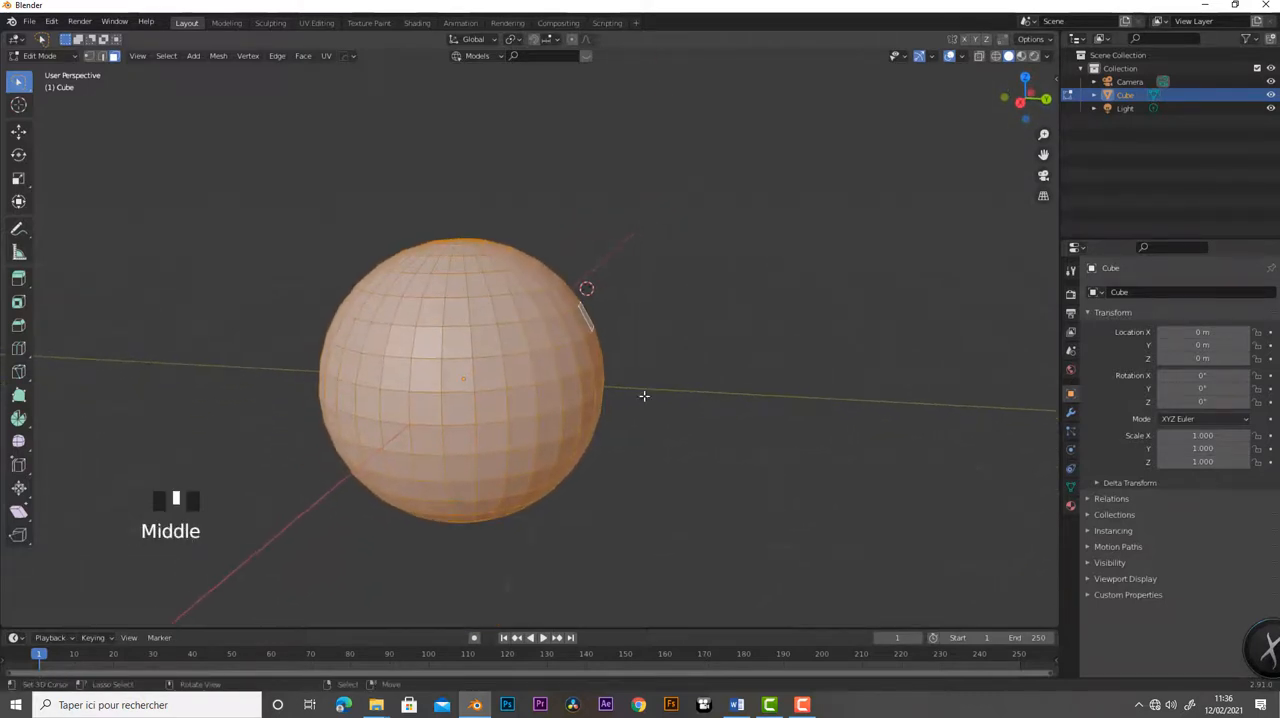
# - Select a single face just right of the sphere's centre and grow the selection six times with Select More
pyautogui.rightClick(489, 374)
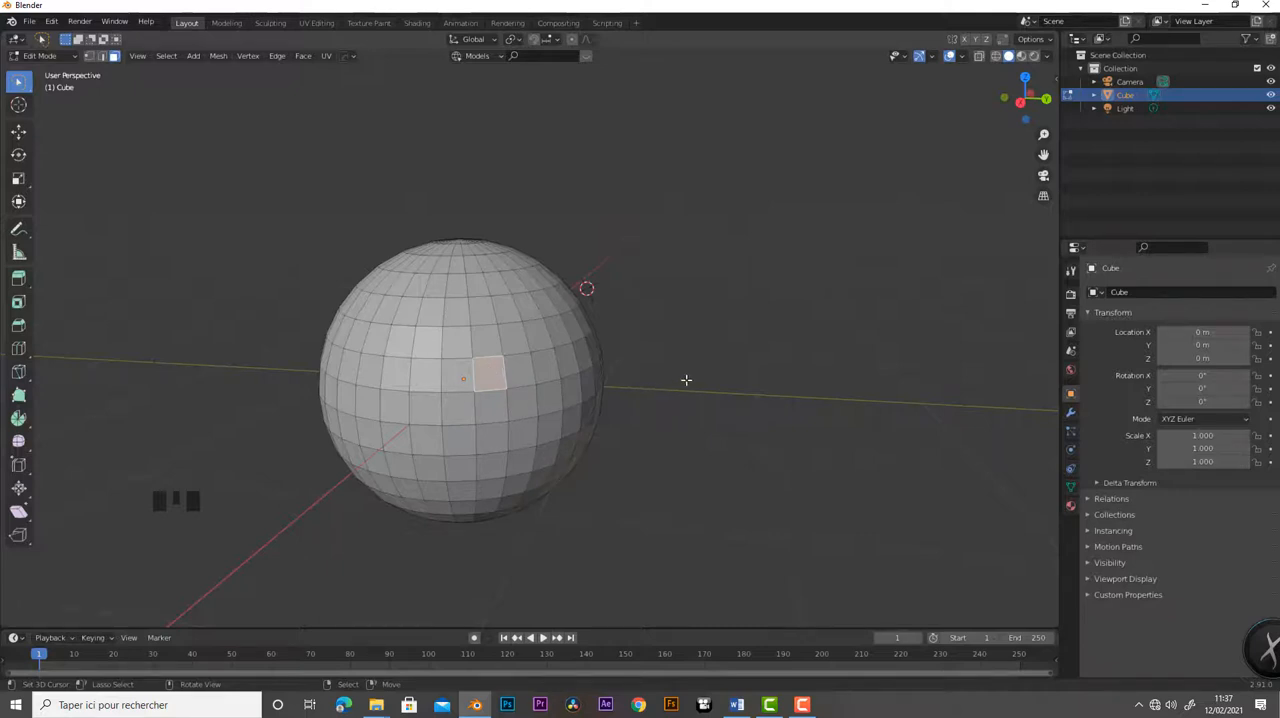
pyautogui.press('ctrl+KP_Add')
pyautogui.press('ctrl+KP_Add')
pyautogui.press('ctrl+KP_Add')
pyautogui.press('ctrl+KP_Add')
pyautogui.press('ctrl+KP_Add')
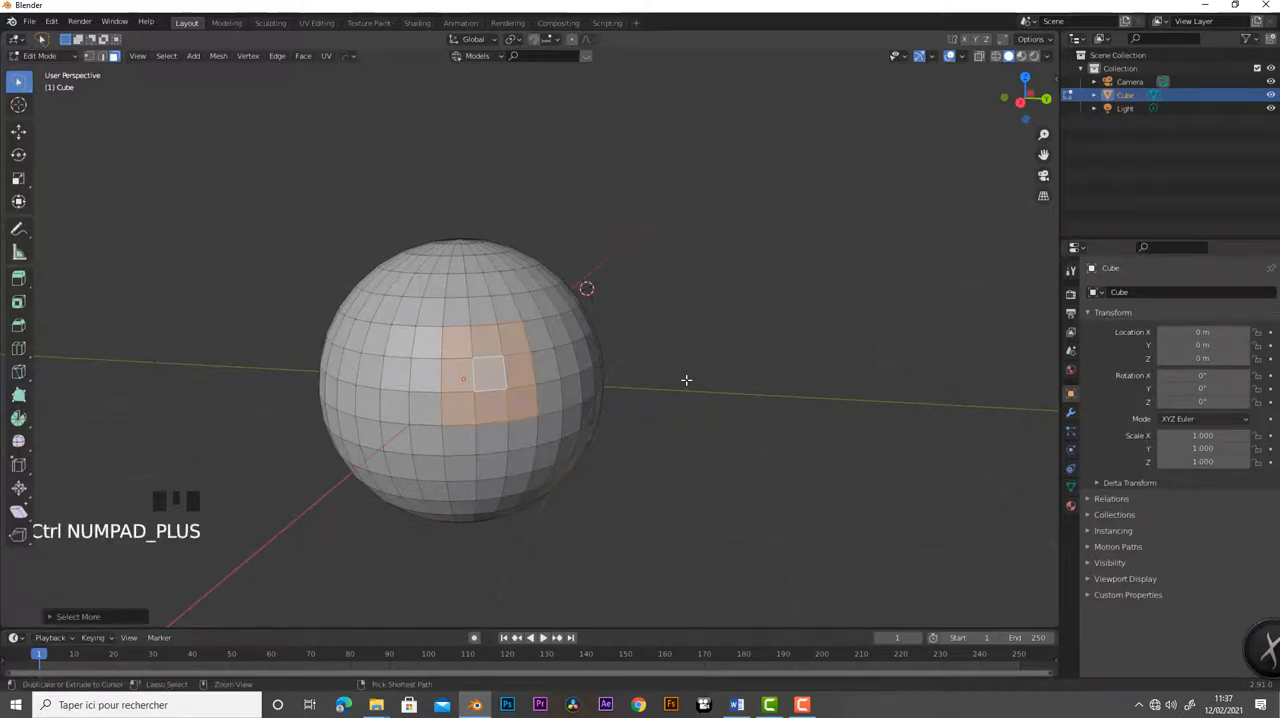
pyautogui.press('ctrl+KP_Add')
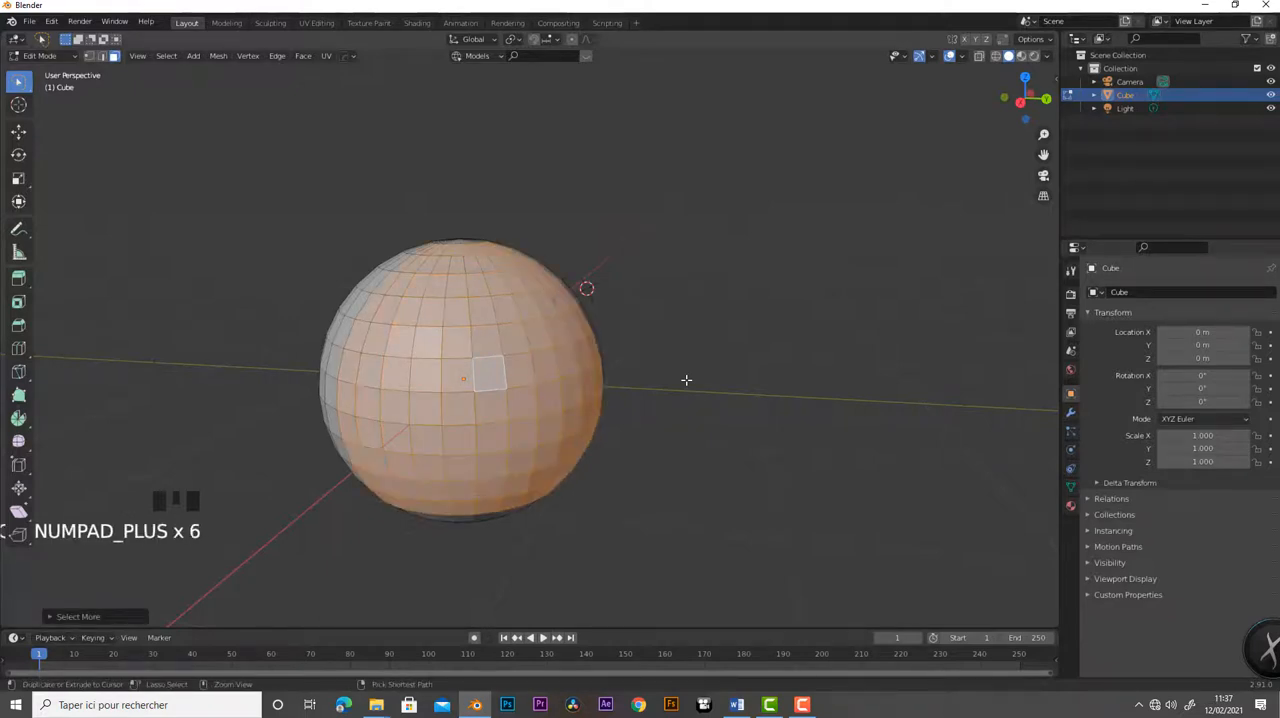
# - Shrink the grown selection with Select Less past the starting face until no face is selected
pyautogui.press('ctrl+KP_Subtract')
pyautogui.press('ctrl+KP_Subtract')
pyautogui.press('ctrl+KP_Subtract')
pyautogui.press('ctrl+KP_Subtract')
pyautogui.press('ctrl+KP_Subtract')
pyautogui.press('ctrl+KP_Subtract')
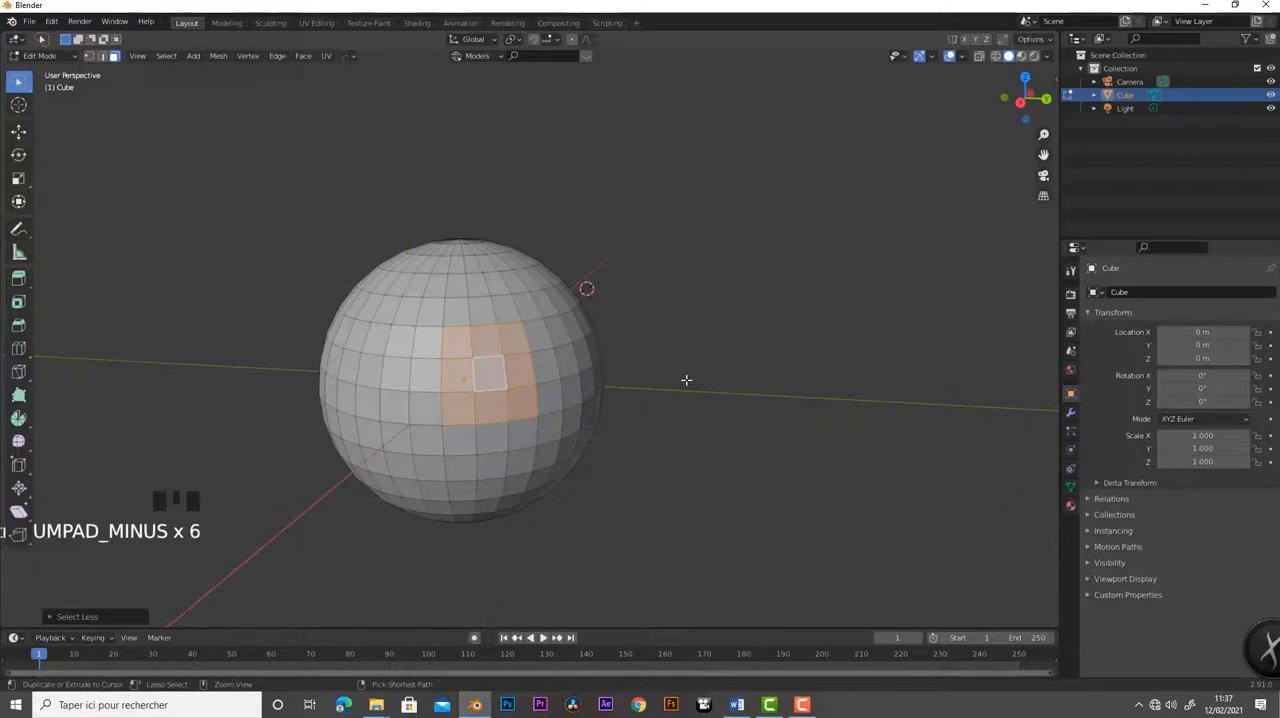
pyautogui.press('ctrl+KP_Subtract')
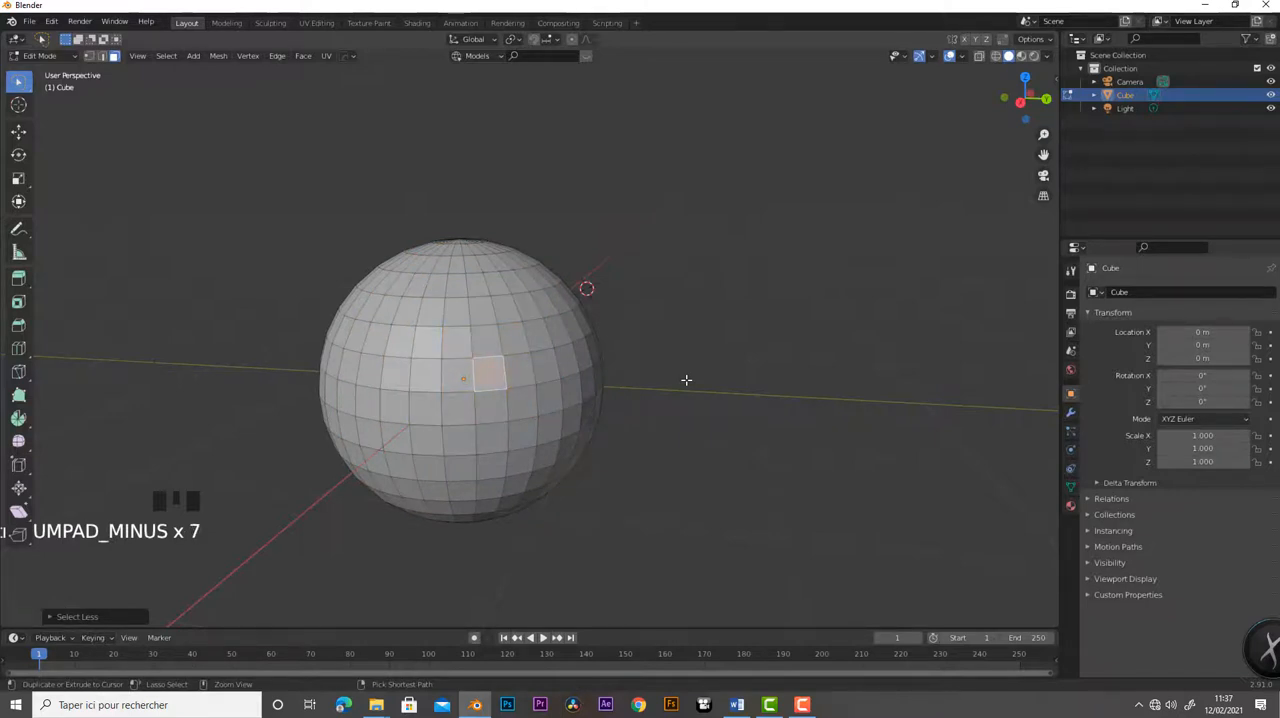
pyautogui.press('ctrl+KP_Subtract')
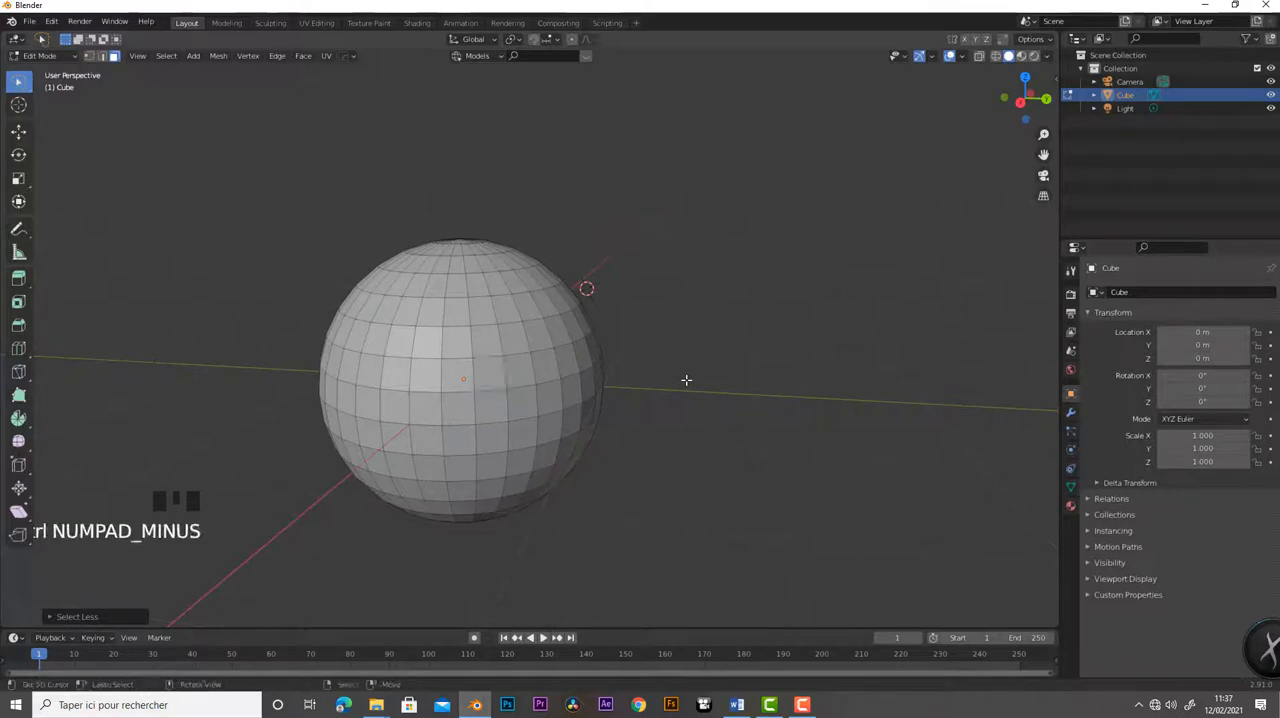
# - Try Select More repeatedly on the sphere with no starting face selected
pyautogui.press('ctrl+KP_Add')
pyautogui.press('ctrl+KP_Add')
pyautogui.press('ctrl+KP_Add')
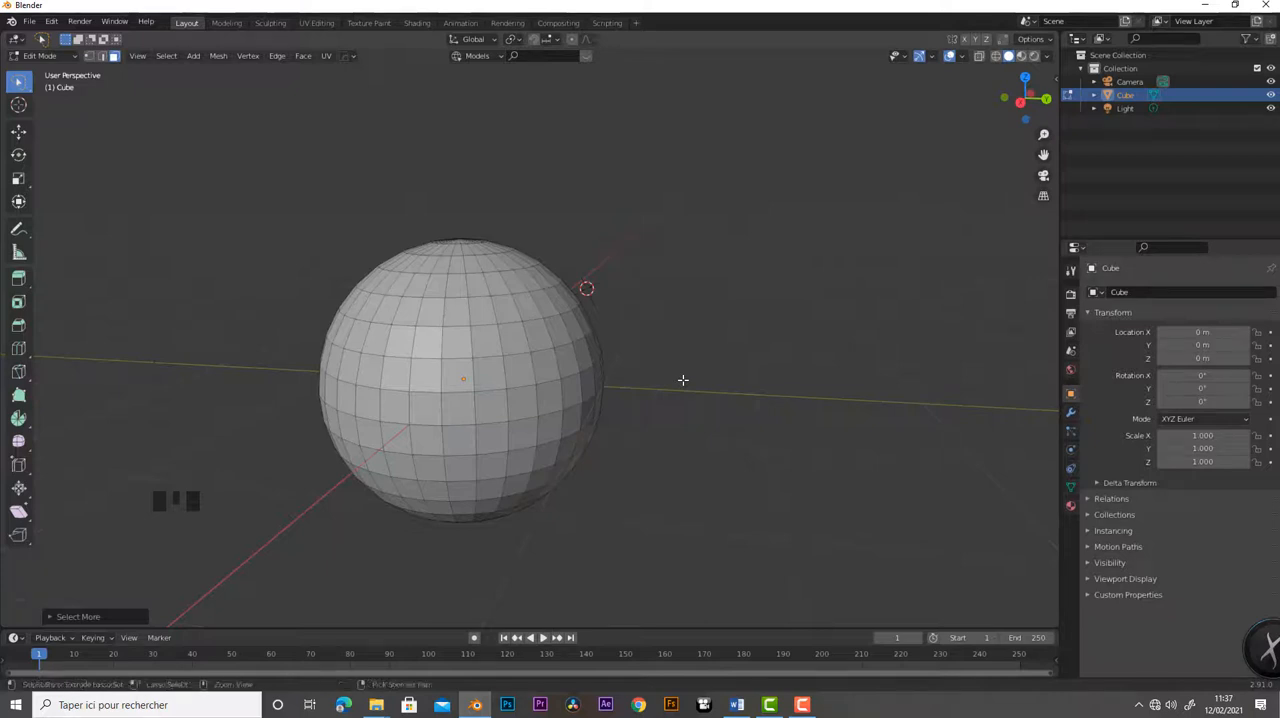
pyautogui.press('ctrl+KP_Add')
pyautogui.press('ctrl+KP_Add')
pyautogui.press('ctrl+KP_Add')
pyautogui.press('ctrl+KP_Add')
pyautogui.press('ctrl+KP_Add')
pyautogui.press('ctrl+KP_Add')
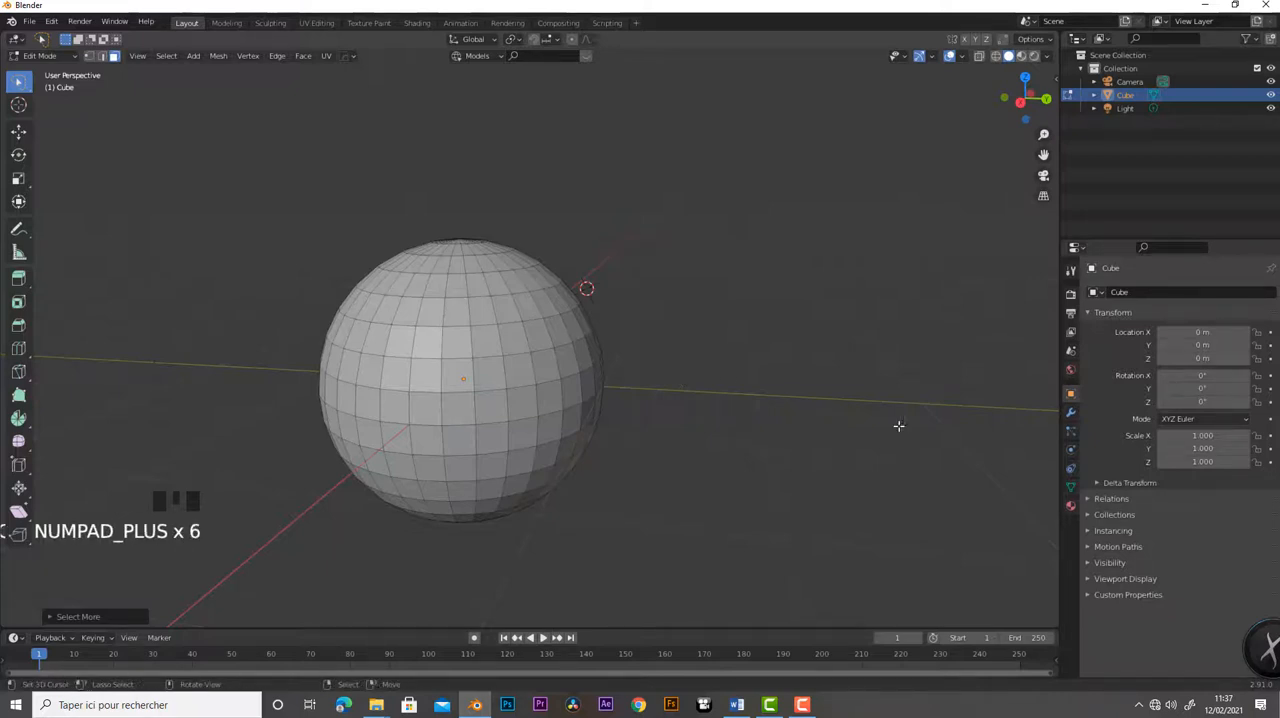
# - Reselect the face right of the sphere's centre and expand the selection around it with Select More
pyautogui.rightClick(491, 377)
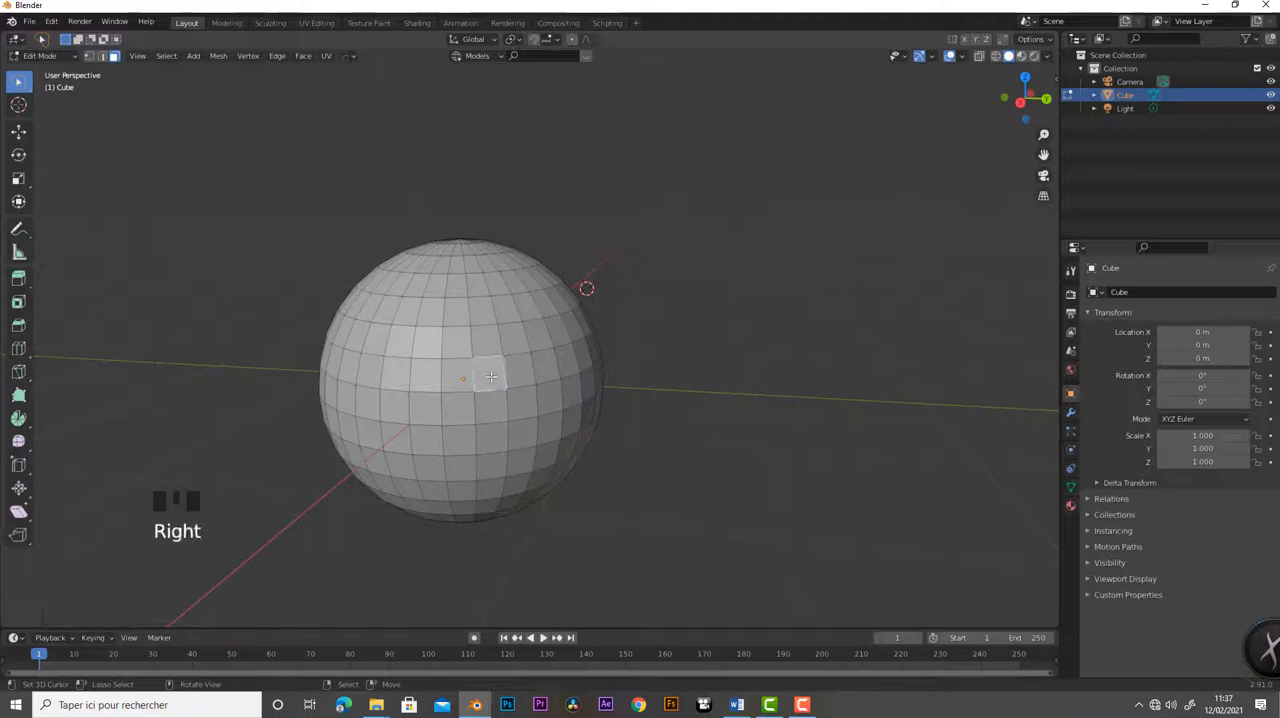
pyautogui.press('ctrl+KP_Add')
pyautogui.press('ctrl+KP_Add')
pyautogui.press('ctrl+KP_Add')
pyautogui.press('ctrl+KP_Add')
pyautogui.press('ctrl+KP_Add')
pyautogui.press('ctrl+KP_Add')
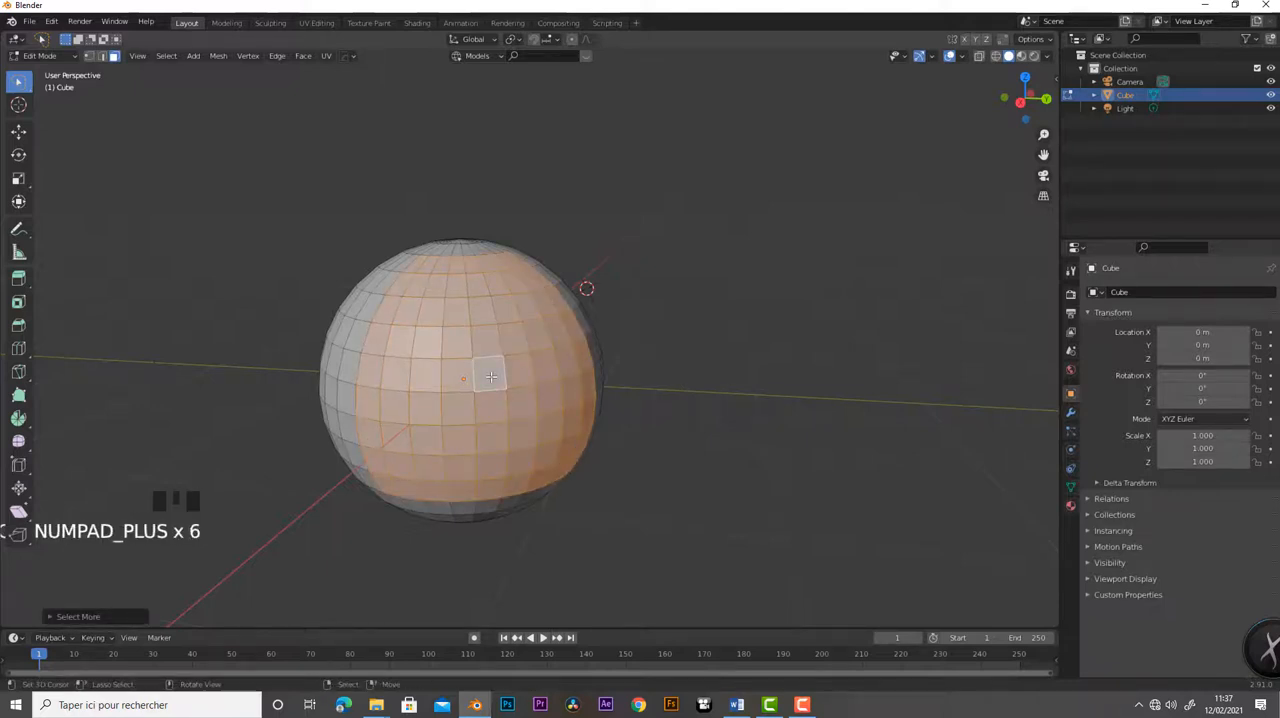
# - Reduce the expanded selection with Select Less back to the single starting face
pyautogui.press('ctrl+KP_Subtract')
pyautogui.press('ctrl+KP_Subtract')
pyautogui.press('ctrl+KP_Subtract')
pyautogui.press('ctrl+KP_Subtract')
pyautogui.press('ctrl+KP_Subtract')
pyautogui.press('ctrl+KP_Subtract')
pyautogui.press('KP_Subtract')
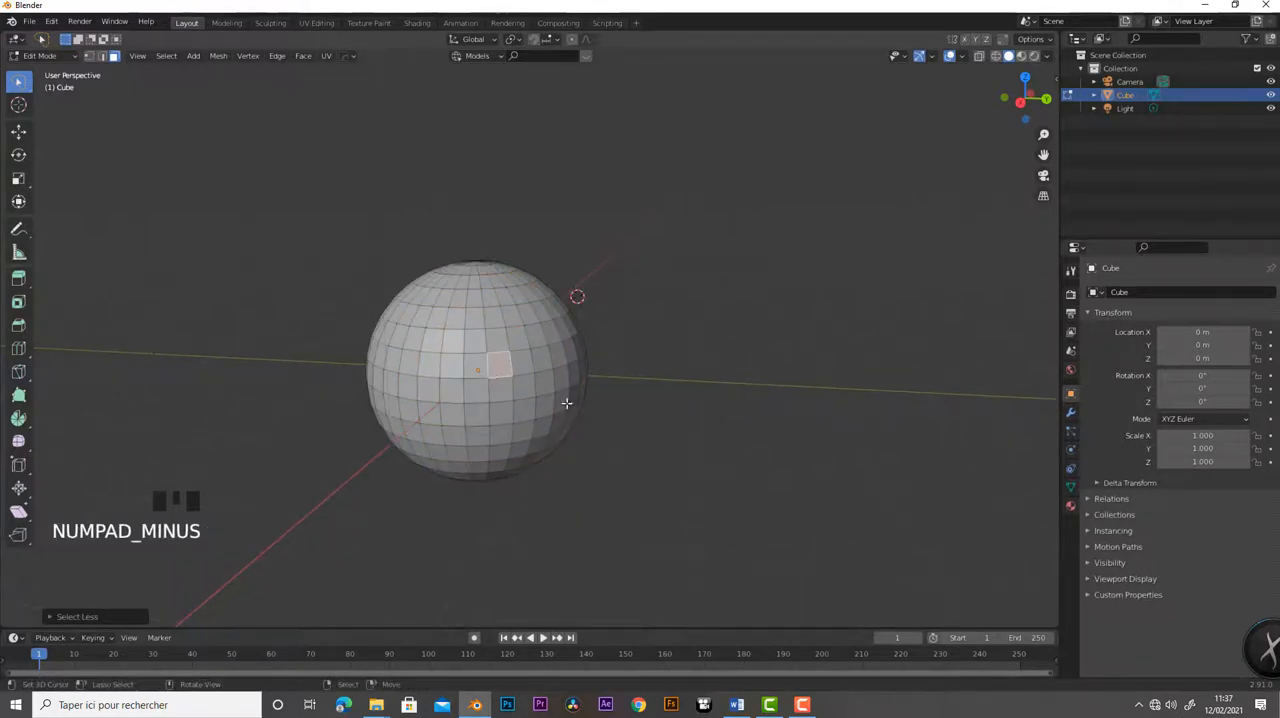
# - View the sphere from above and select all of its faces
pyautogui.scroll(2, 566, 403)
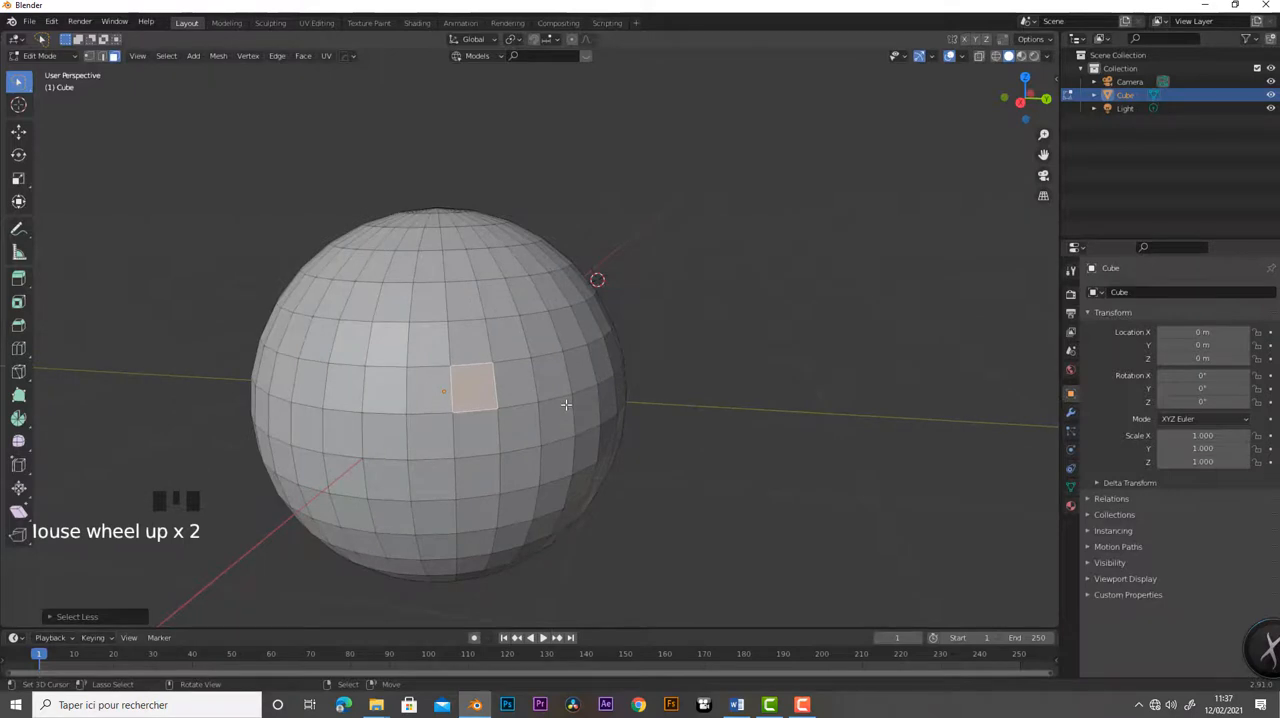
pyautogui.keyDown('shift'); pyautogui.moveTo(566, 404); pyautogui.dragTo(606, 394, button='middle'); pyautogui.keyUp('shift')
pyautogui.scroll(-1, 606, 351)
pyautogui.press('a')
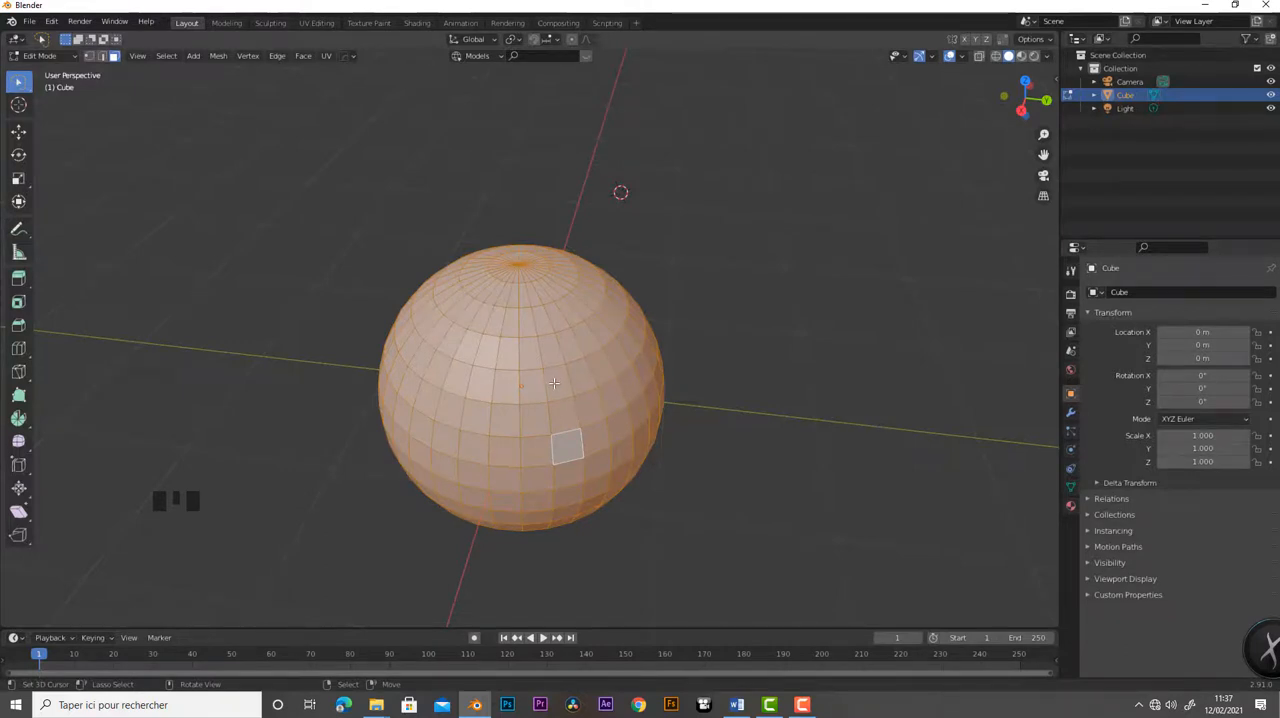
# - Toggle the sphere's face selection repeatedly between all and none
pyautogui.press('a')
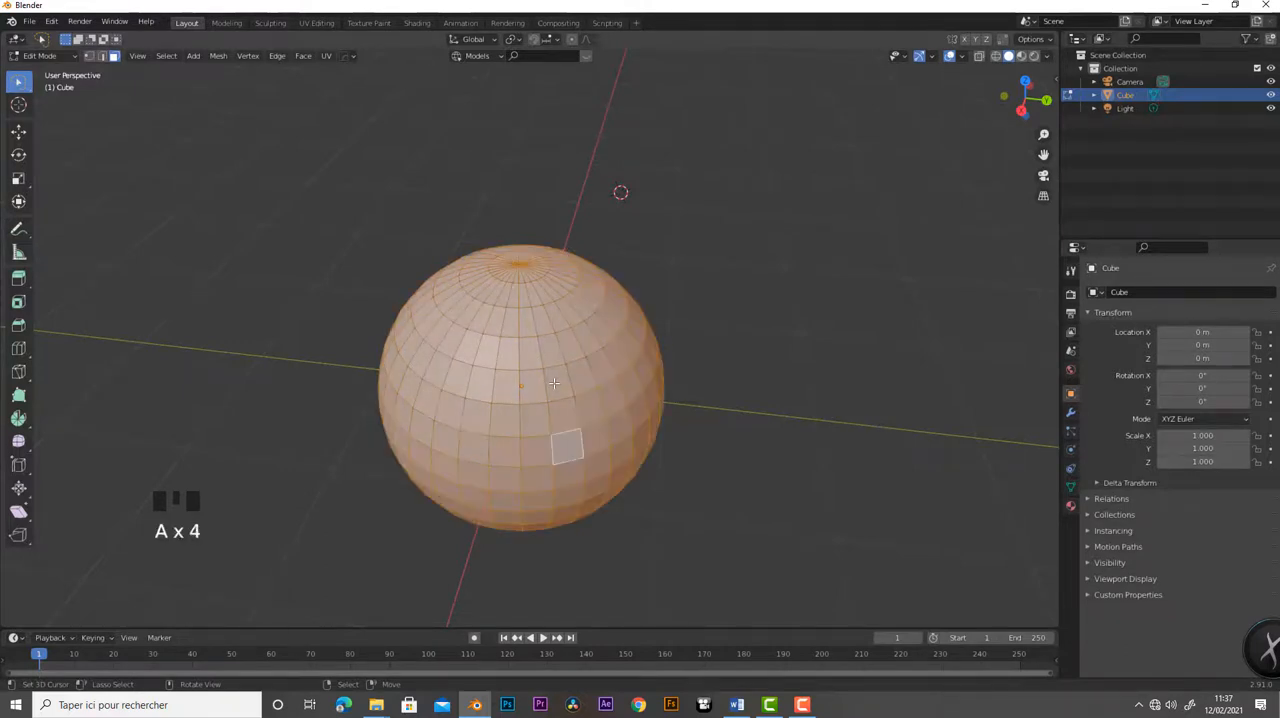
pyautogui.press('a')
pyautogui.press('a')
pyautogui.press('a')
pyautogui.press('a')
pyautogui.press('a')
pyautogui.press('a')
pyautogui.press('a')
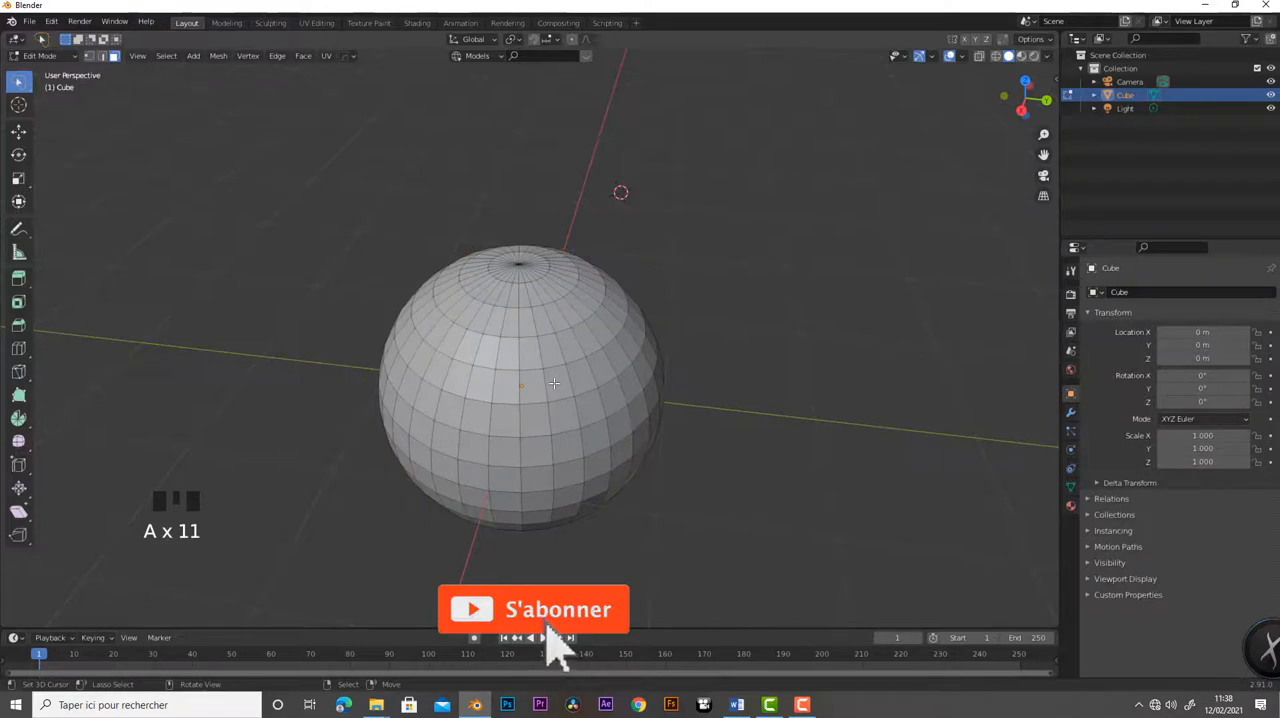
pyautogui.press('a')
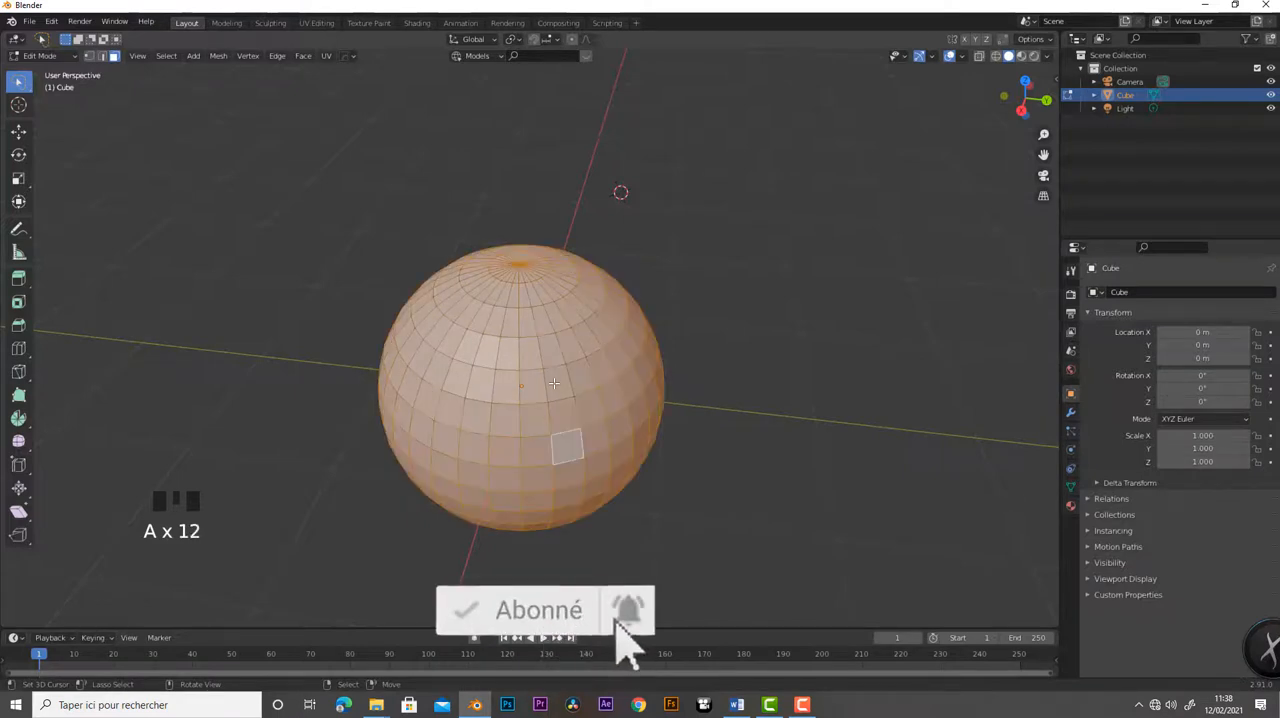
# - Deselect all of the sphere's faces, reselect them all, and clear the selection again
pyautogui.hotkey('alt', 'a')
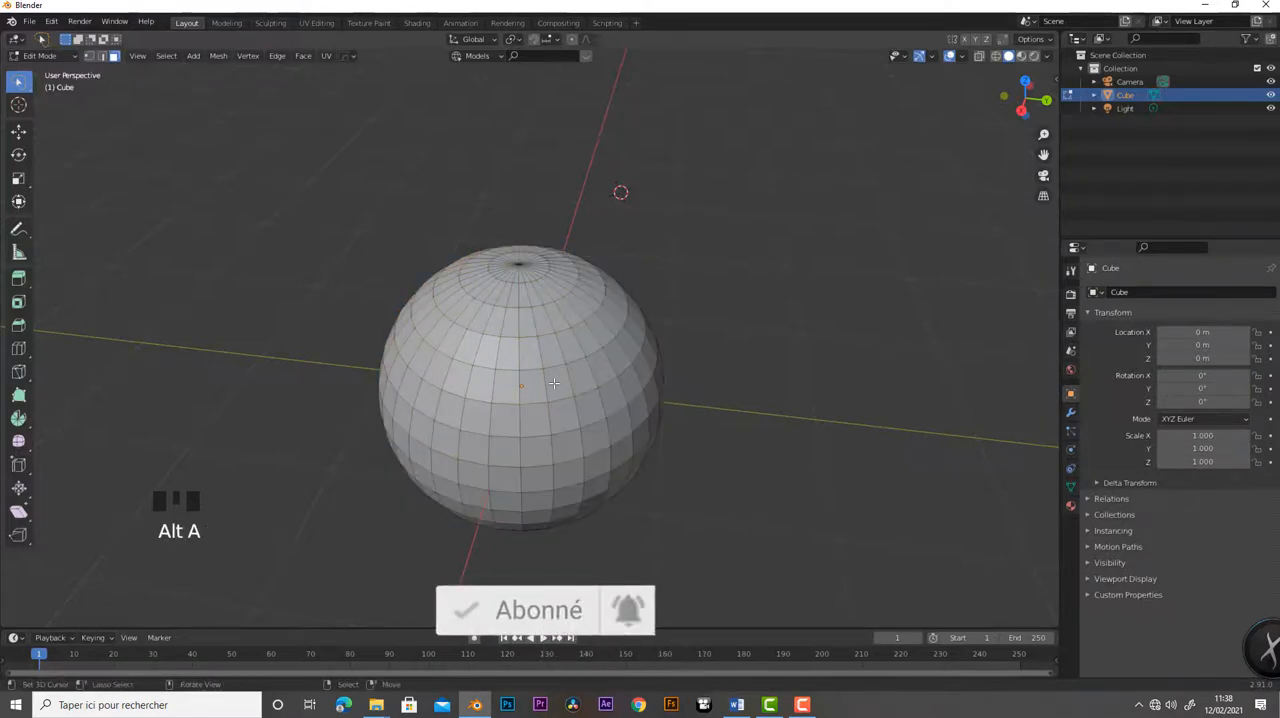
pyautogui.press('a')
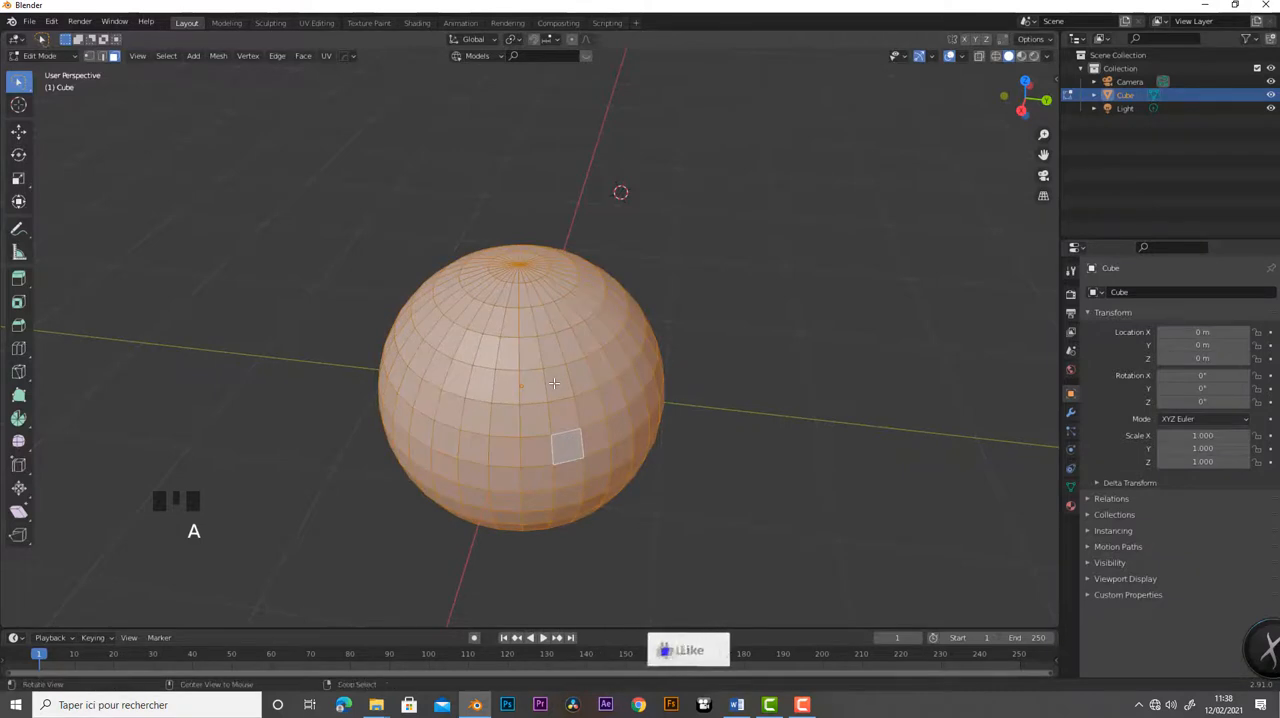
pyautogui.hotkey('alt', 'a')
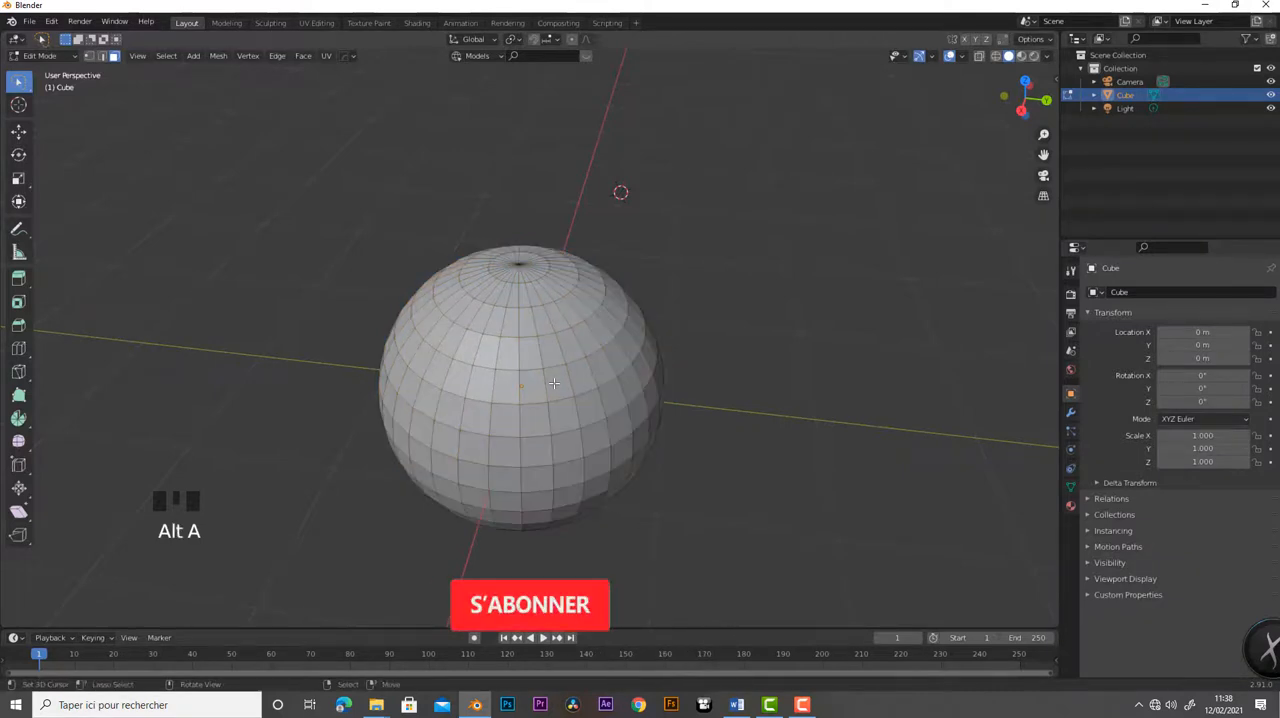
# - Box-select the entire sphere with a rectangle drawn around it, and clear the selection
pyautogui.moveTo(553, 383)
pyautogui.mouseDown(button='middle')
pyautogui.moveTo(541, 341)
pyautogui.moveTo(553, 391)
pyautogui.mouseUp(button='middle')
pyautogui.scroll(-2, 541, 341)
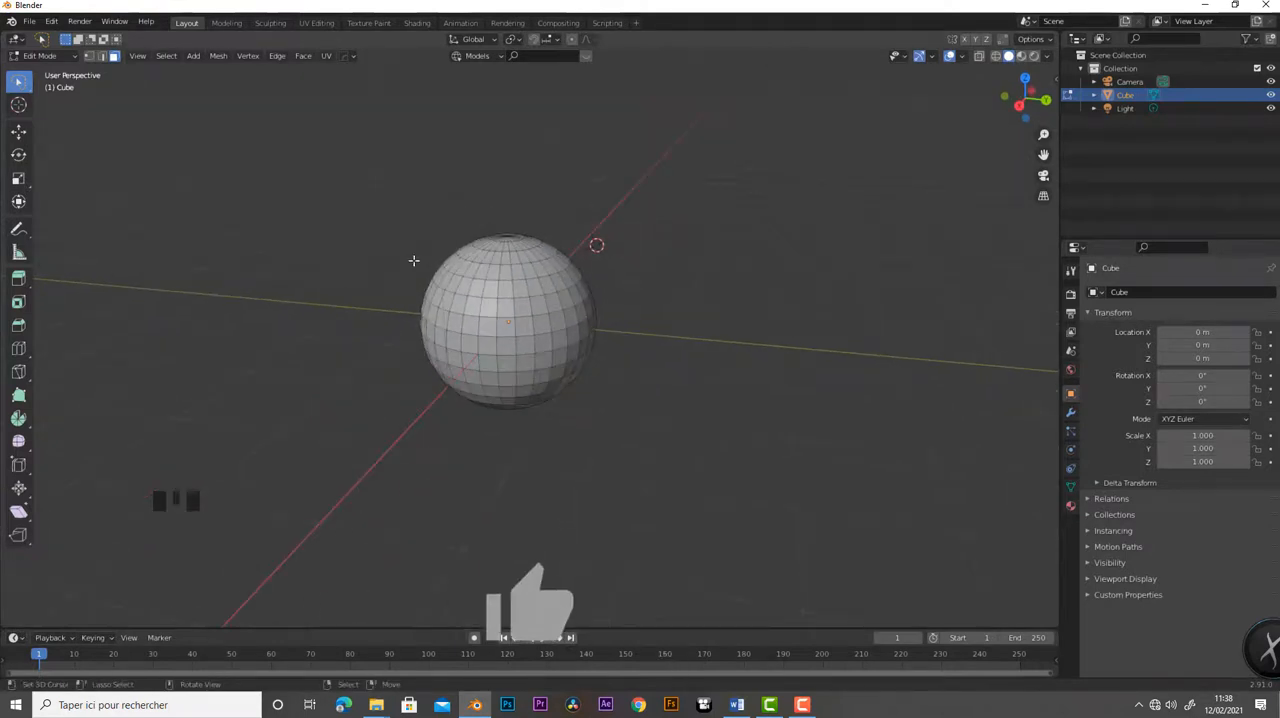
pyautogui.press('b')
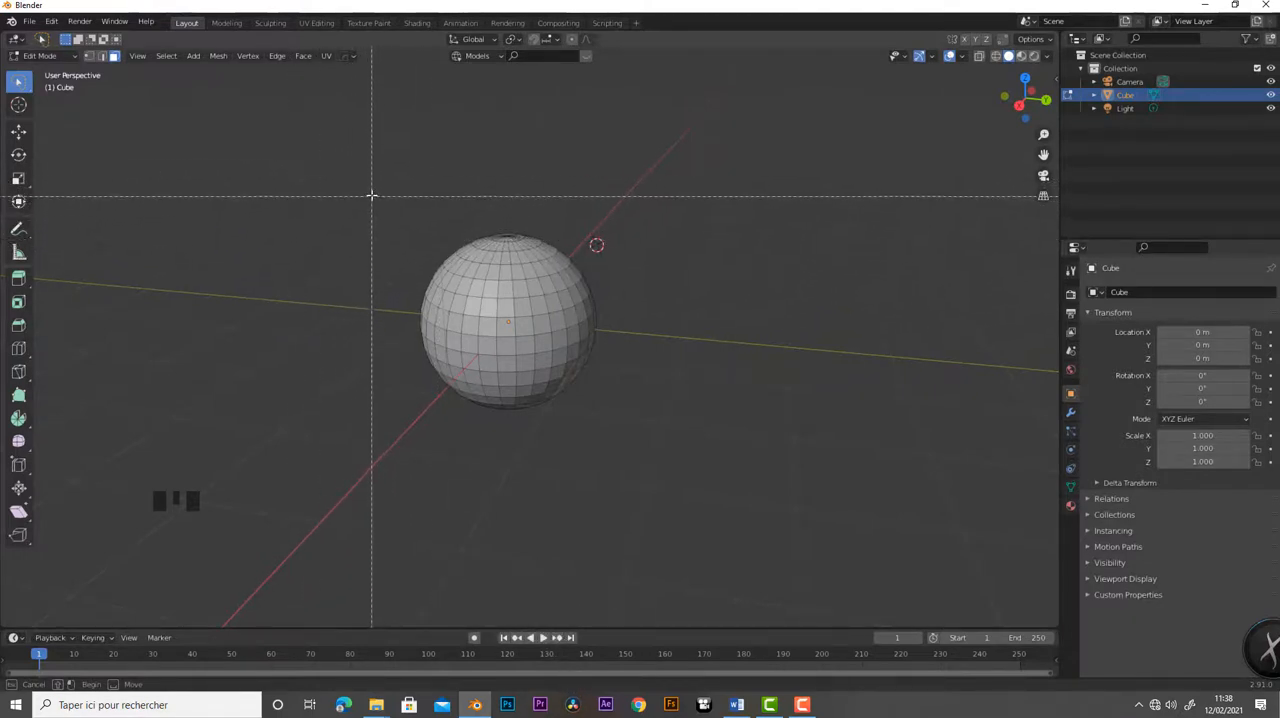
pyautogui.moveTo(372, 196); pyautogui.dragTo(792, 450)
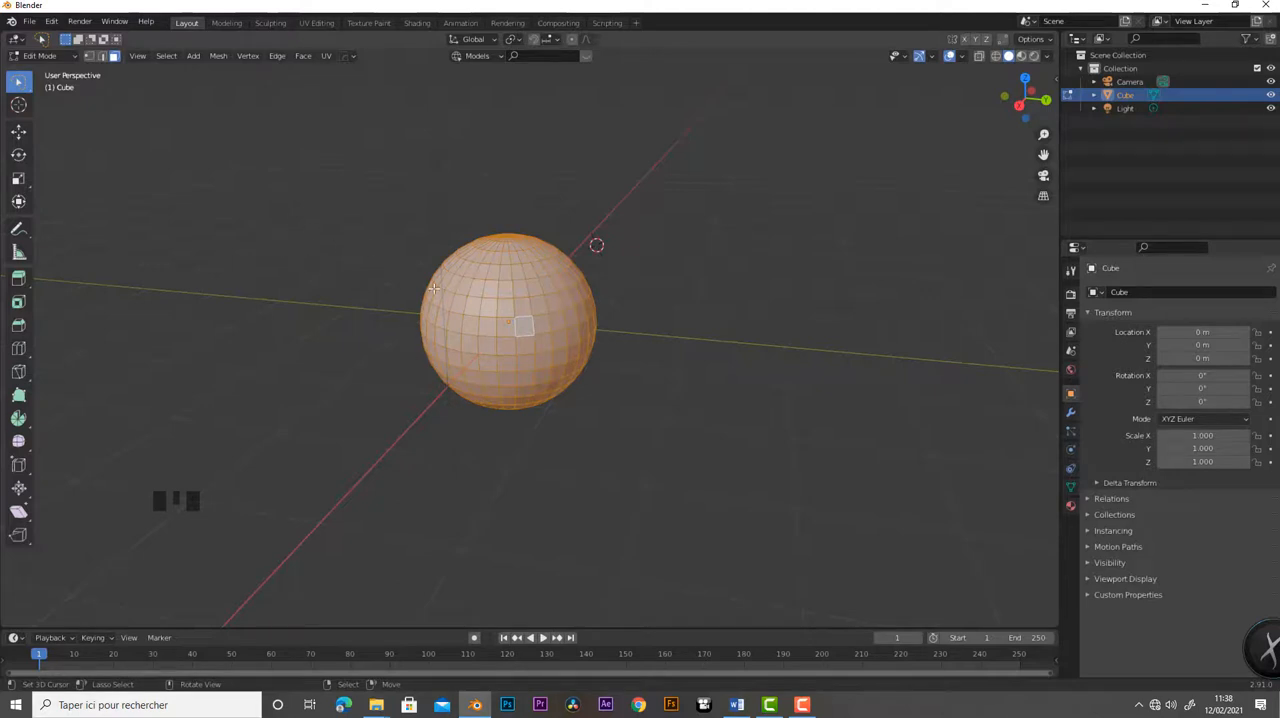
pyautogui.press('a')
pyautogui.press('a')
pyautogui.press('a')
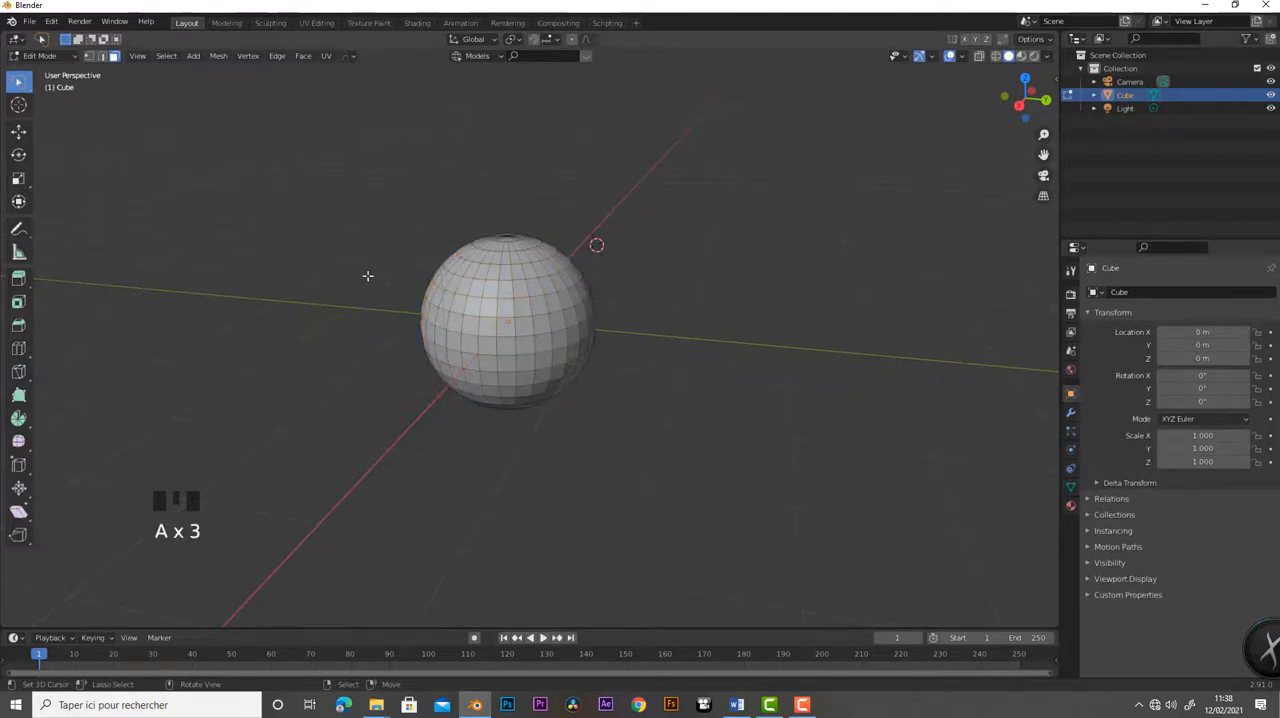
# - Repeat the box selection around the whole sphere and deselect everything again
pyautogui.press('b')
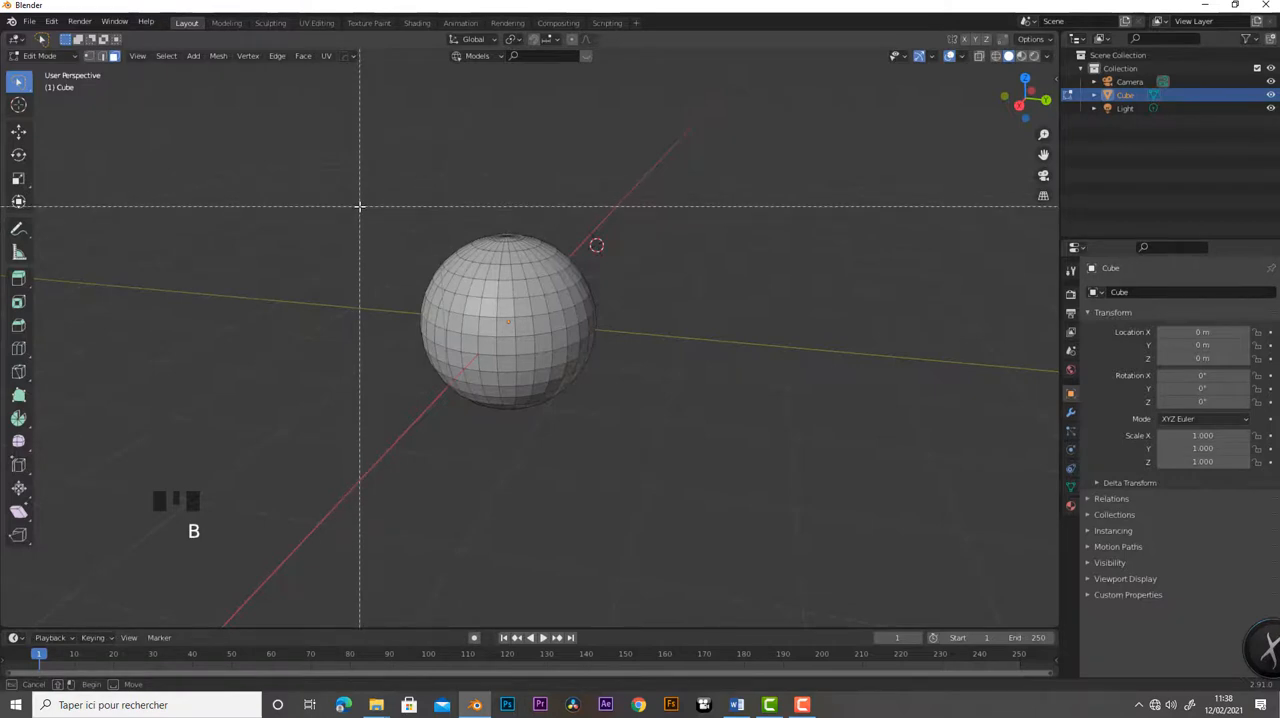
pyautogui.moveTo(360, 206); pyautogui.dragTo(706, 467)
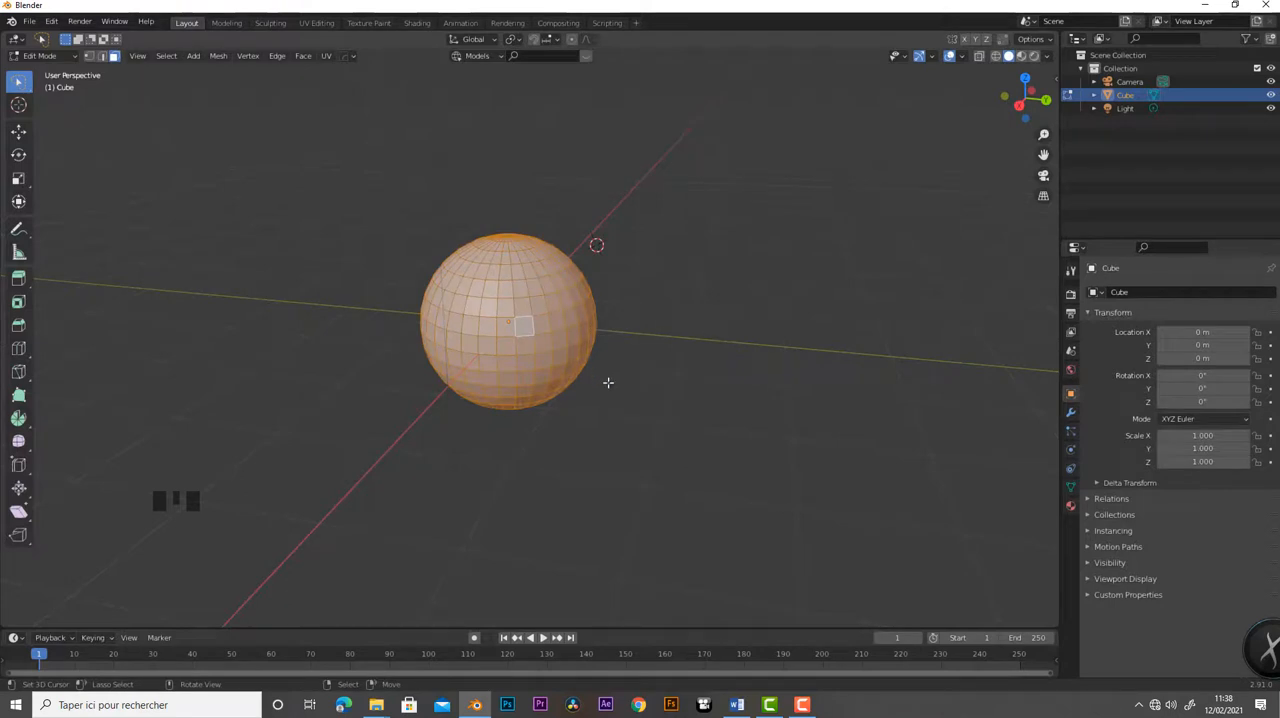
pyautogui.press('a')
pyautogui.press('a')
pyautogui.press('a')
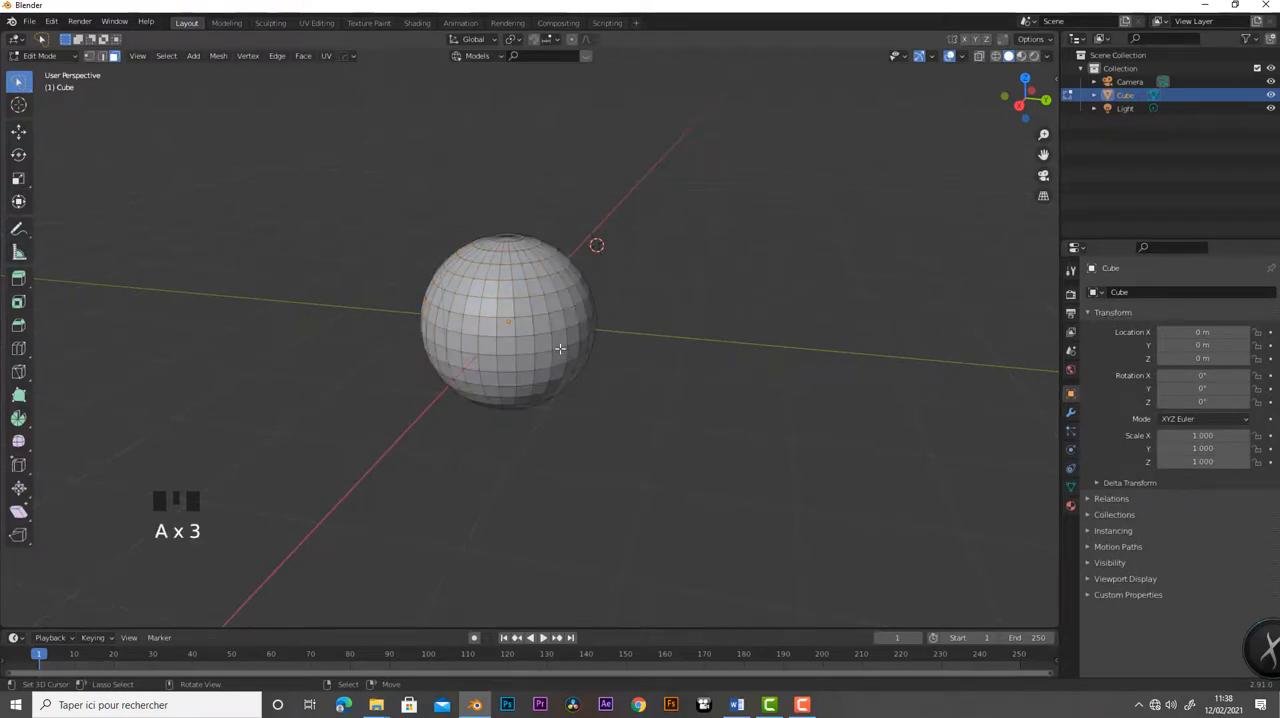
# - Use Circle Select to paint a selection over a large patch of faces on the sphere's front
pyautogui.moveTo(560, 348); pyautogui.dragTo(566, 322, button='middle')
pyautogui.scroll(3, 567, 320)
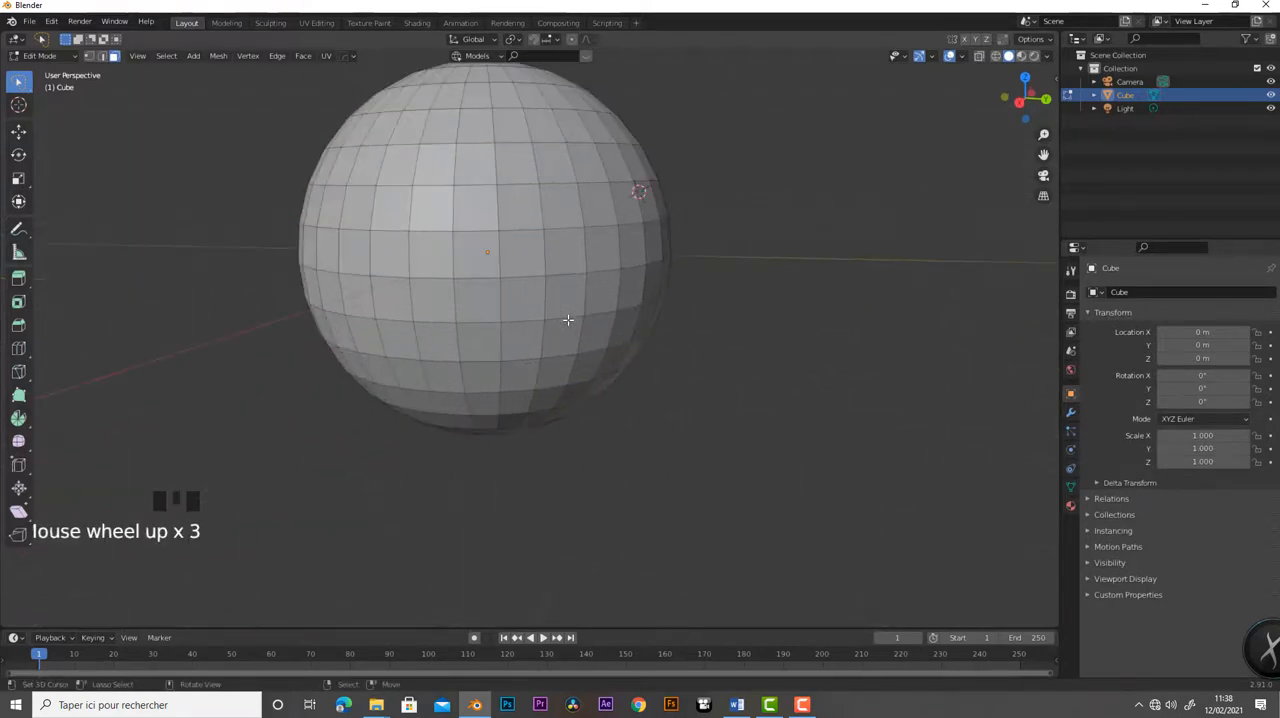
pyautogui.press('c')
pyautogui.moveTo(526, 304)
pyautogui.mouseDown()
pyautogui.moveTo(421, 300)
pyautogui.moveTo(552, 163)
pyautogui.moveTo(418, 312)
pyautogui.moveTo(522, 141)
pyautogui.moveTo(548, 265)
pyautogui.moveTo(575, 310)
pyautogui.mouseUp()
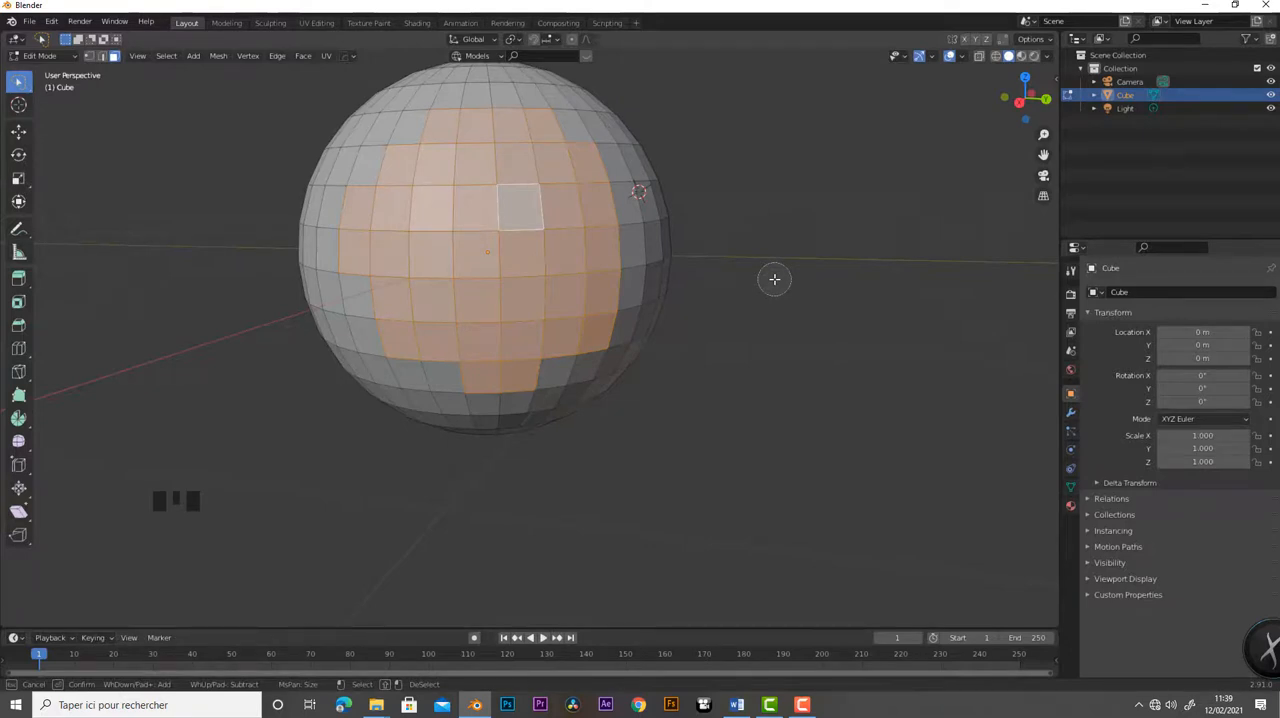
pyautogui.press('Escape')
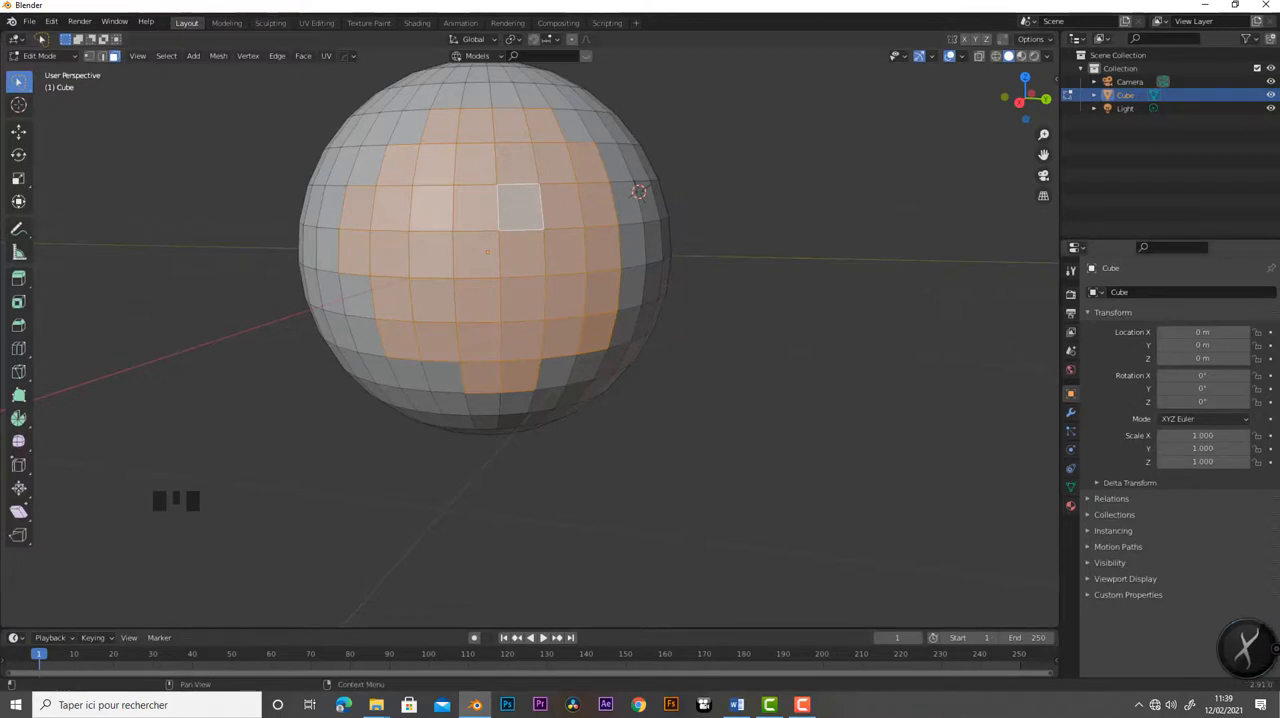
pyautogui.moveTo(430, 330); pyautogui.dragTo(518, 403, button='middle')
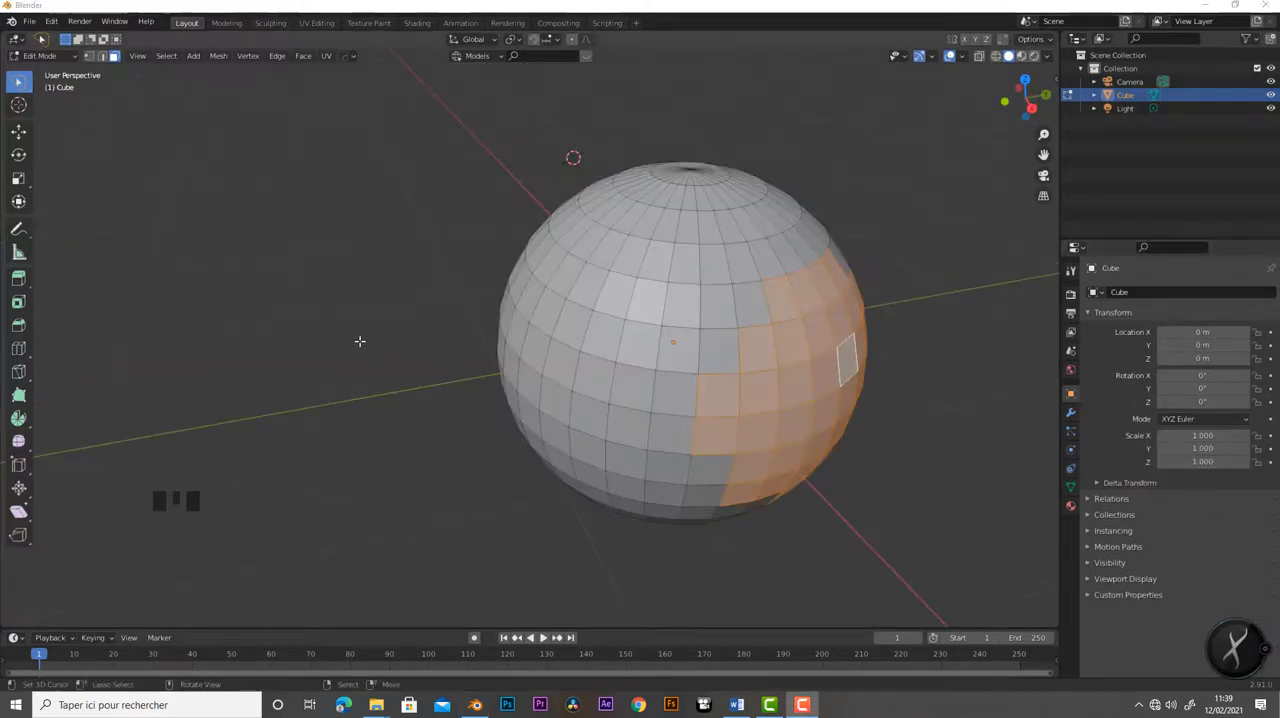
pyautogui.scroll(-2, 417, 356)
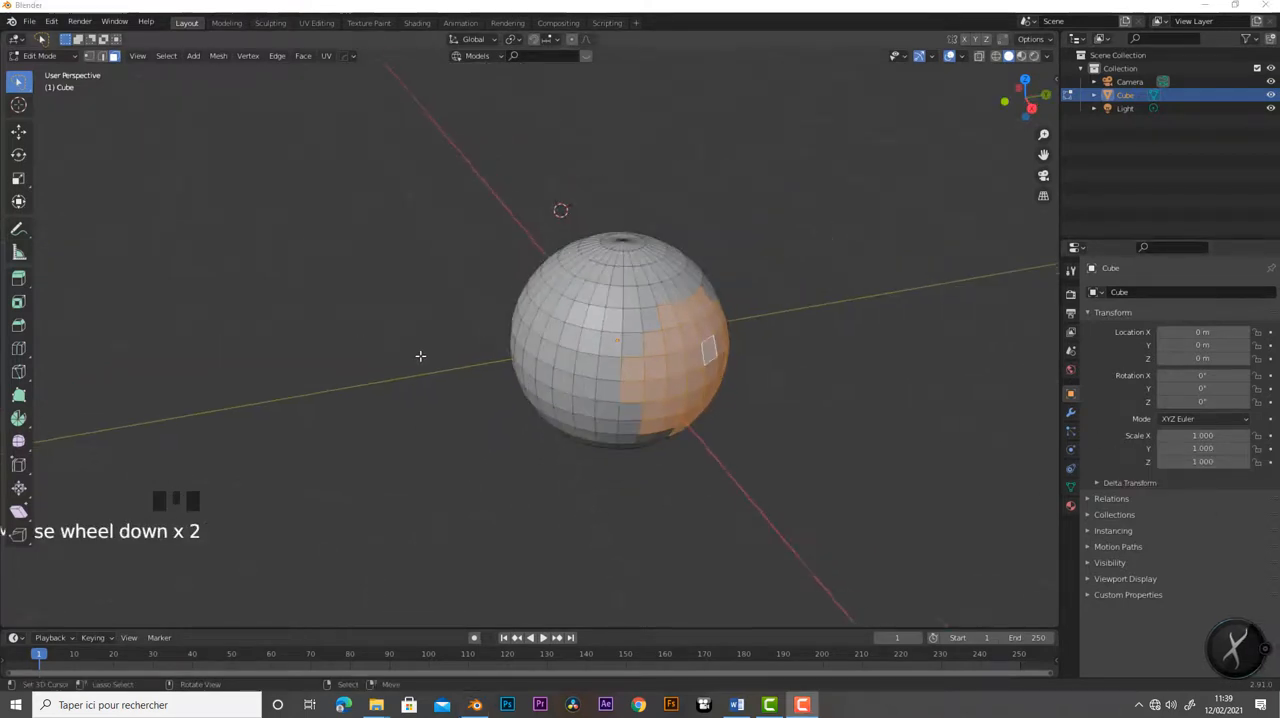
pyautogui.moveTo(420, 357); pyautogui.dragTo(229, 252, button='middle')
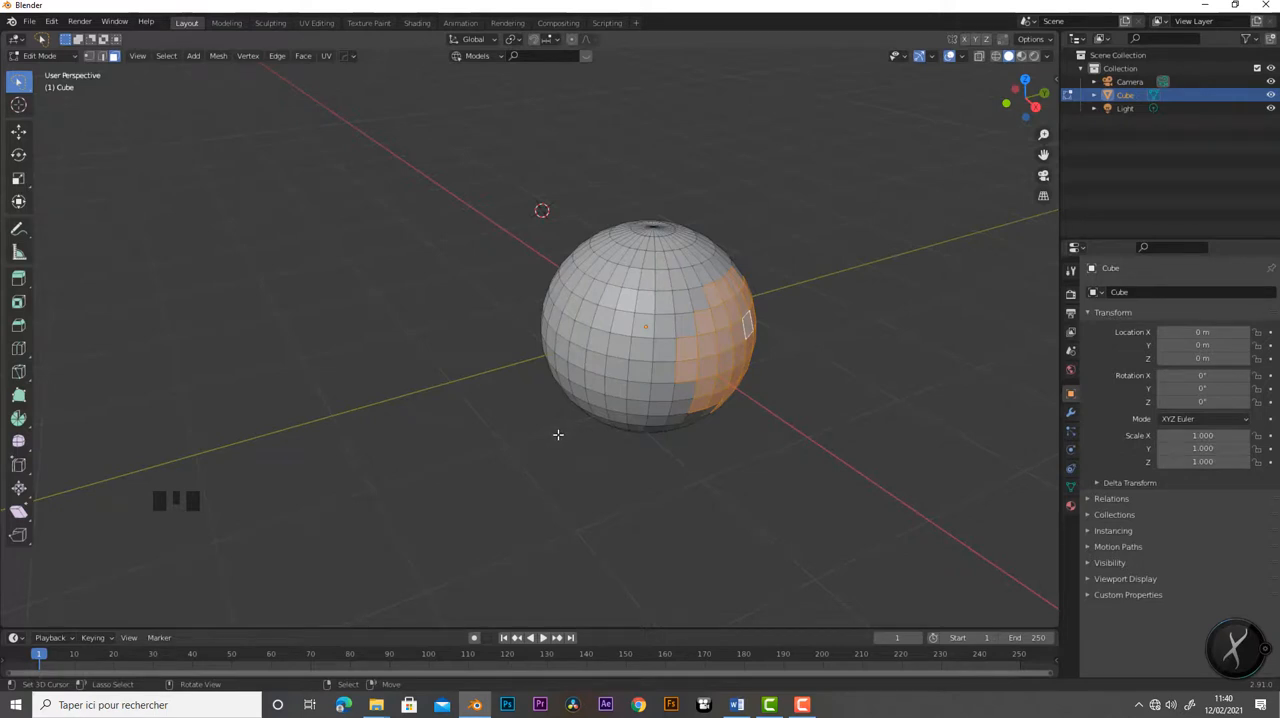
pyautogui.press('KP_1')
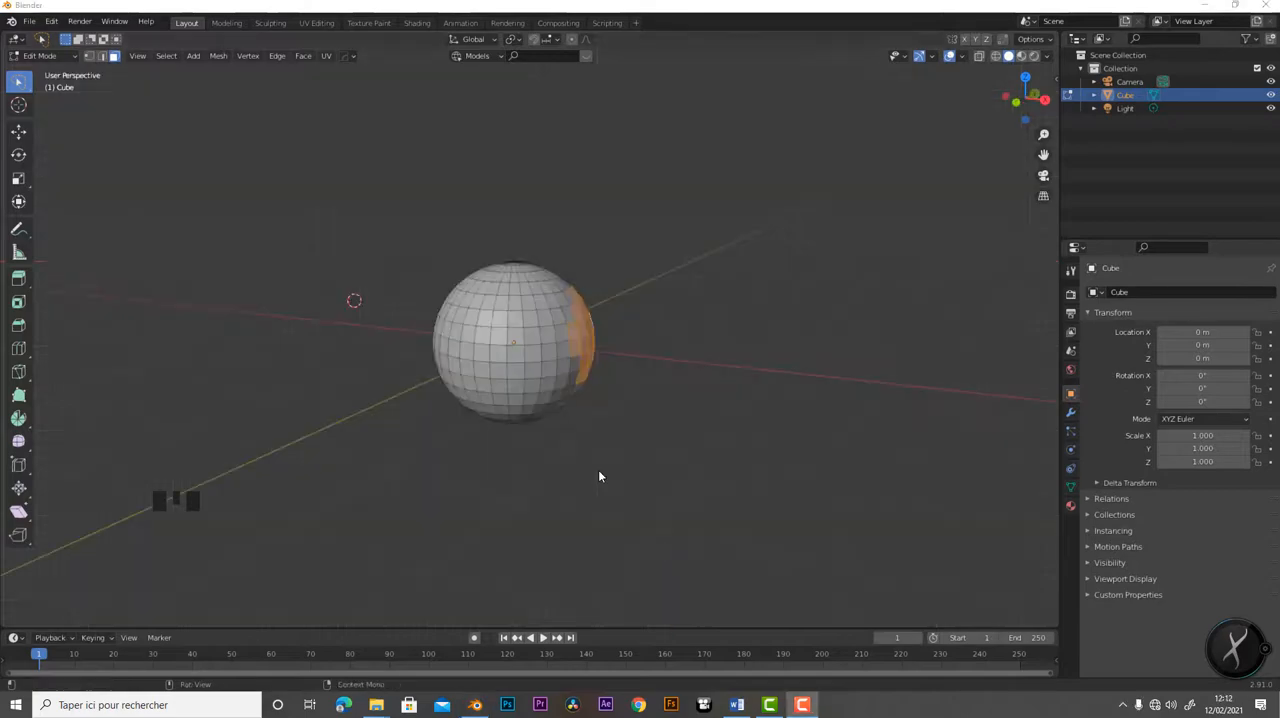
pyautogui.moveTo(571, 422); pyautogui.dragTo(546, 445, button='middle')
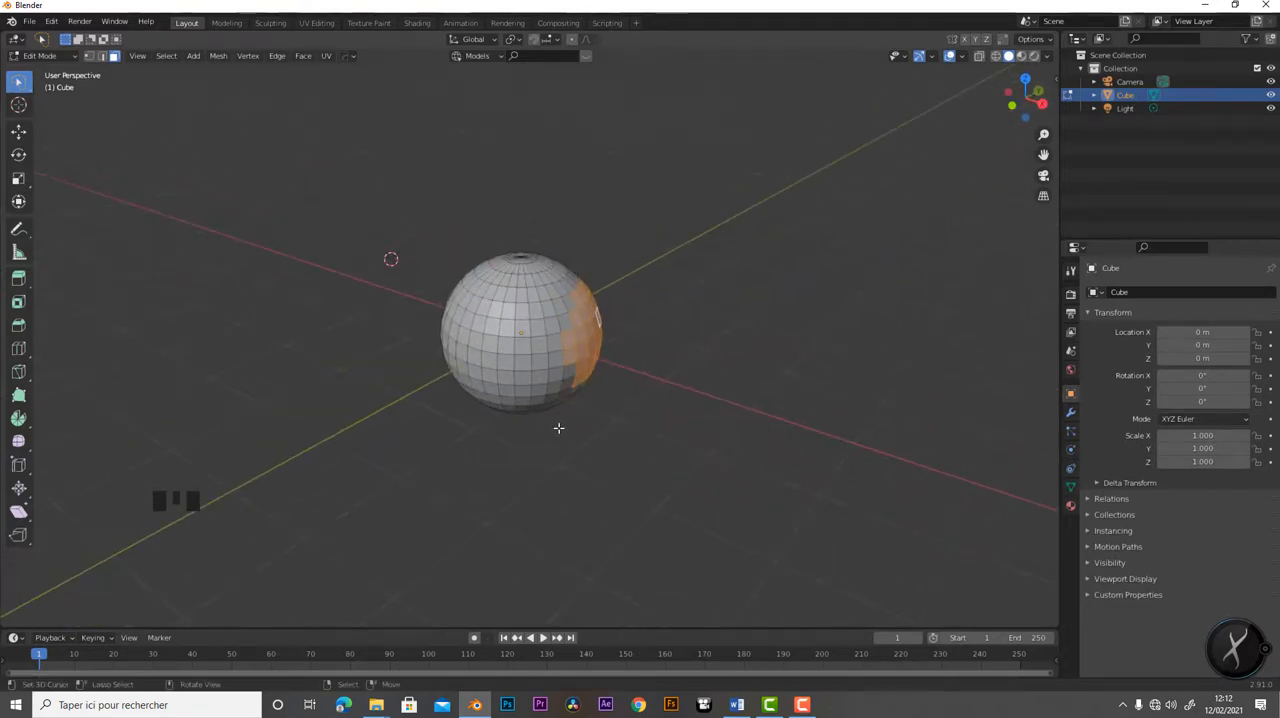
# - Select the face at the sphere's centre and extend the selection face by face along its row to the right edge
pyautogui.scroll(5, 559, 427)
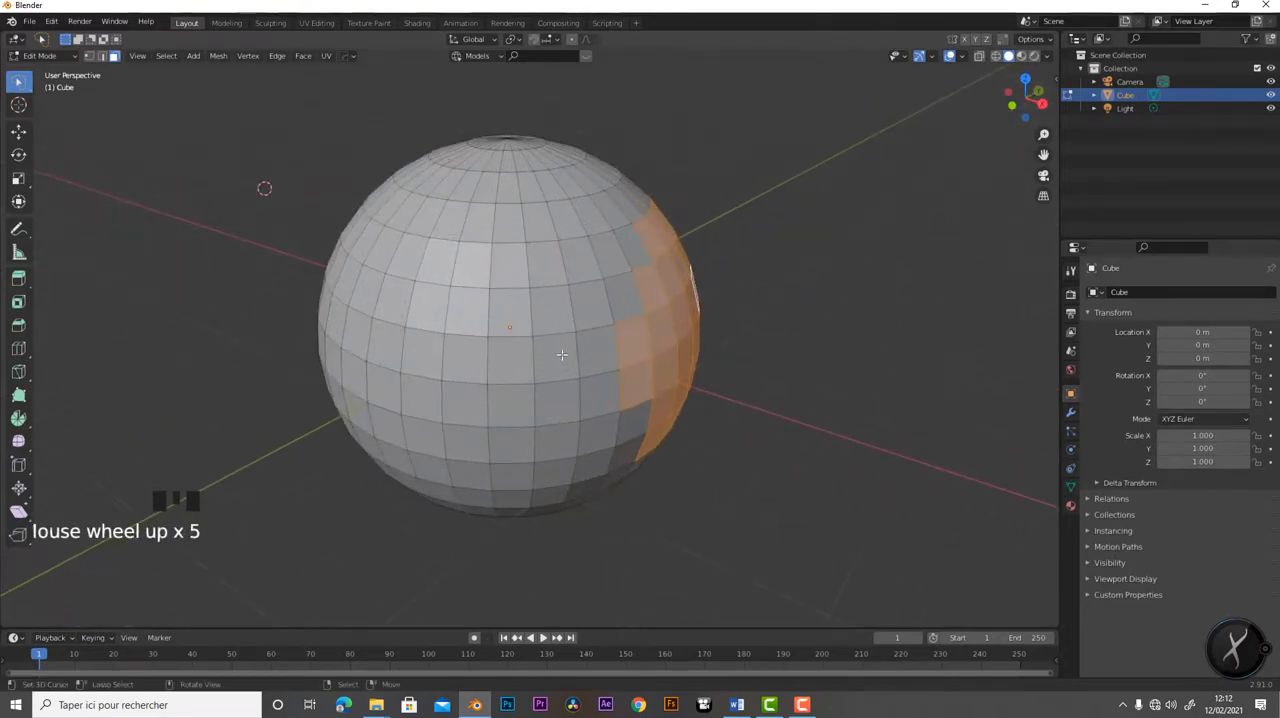
pyautogui.rightClick(504, 309)
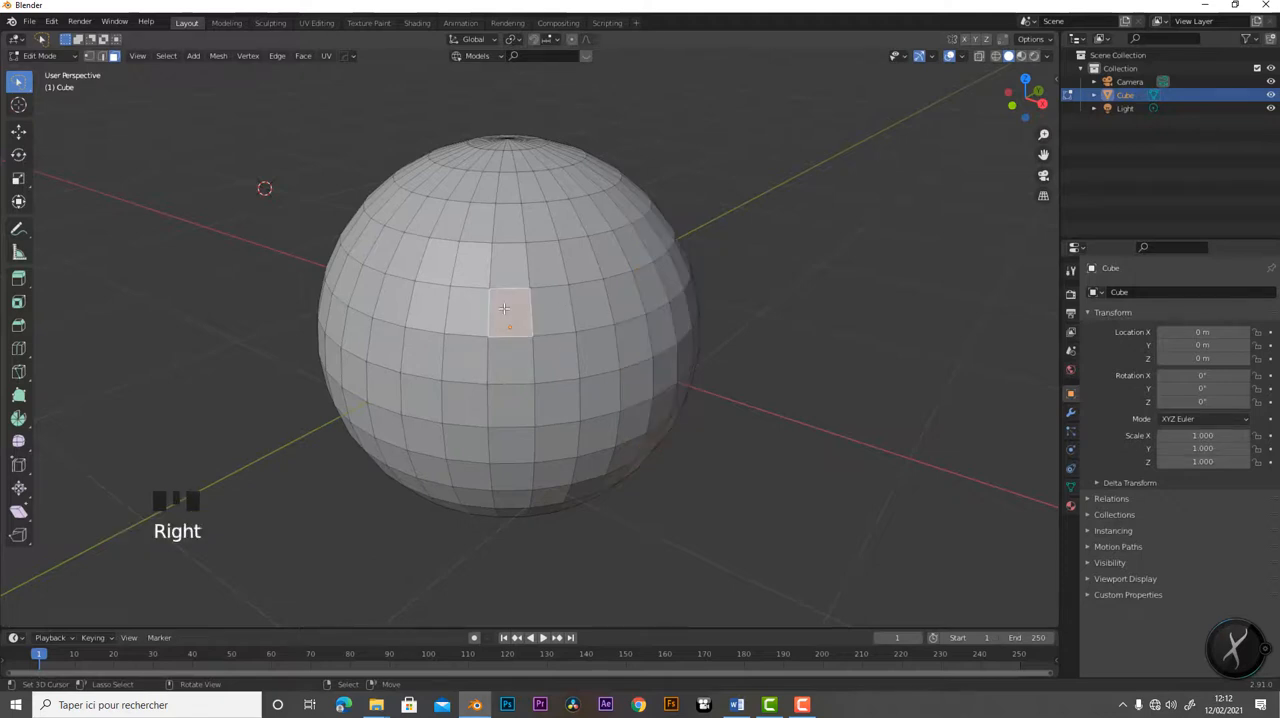
pyautogui.keyDown('shift'); pyautogui.rightClick(553, 306); pyautogui.keyUp('shift')
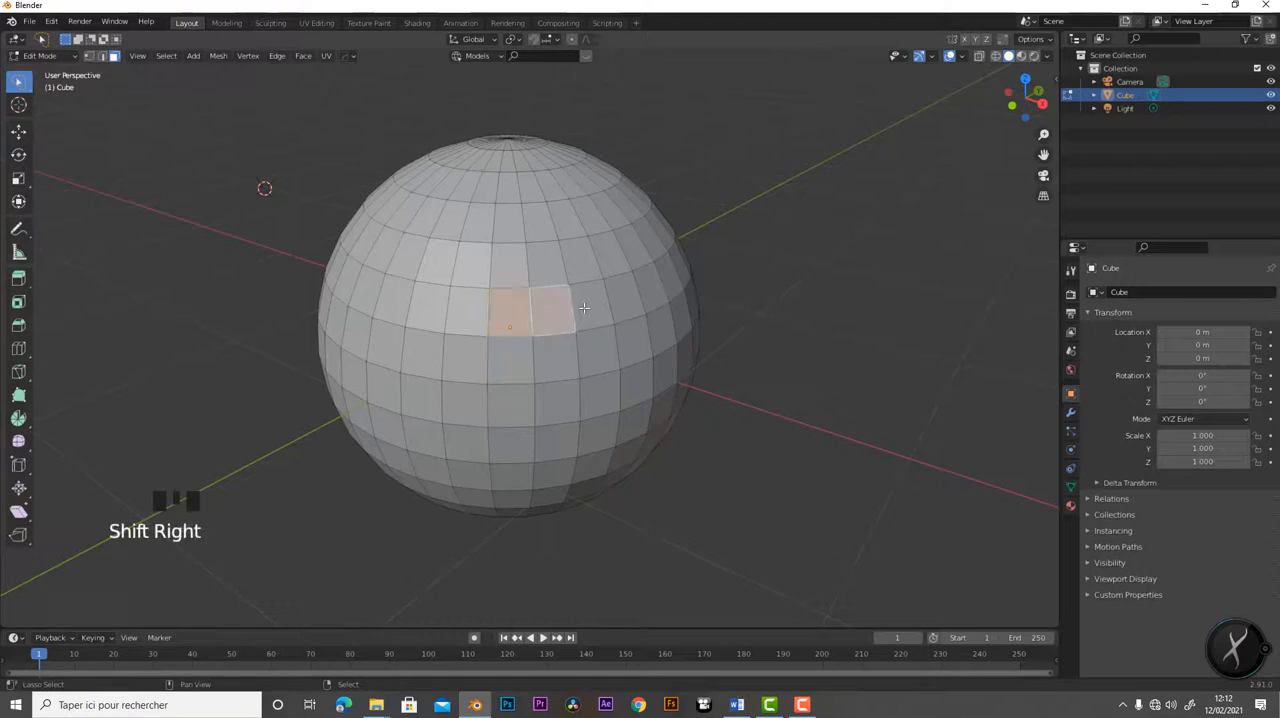
pyautogui.keyDown('shift'); pyautogui.rightClick(592, 302); pyautogui.keyUp('shift')
pyautogui.keyDown('shift'); pyautogui.rightClick(625, 297); pyautogui.keyUp('shift')
pyautogui.keyDown('shift'); pyautogui.rightClick(653, 289); pyautogui.keyUp('shift')
pyautogui.keyDown('shift'); pyautogui.rightClick(672, 283); pyautogui.keyUp('shift')
# - Add the faces of the row above from right to left, plus the face left of the centre face, to the selection
pyautogui.keyDown('shift'); pyautogui.rightClick(667, 258); pyautogui.keyUp('shift')
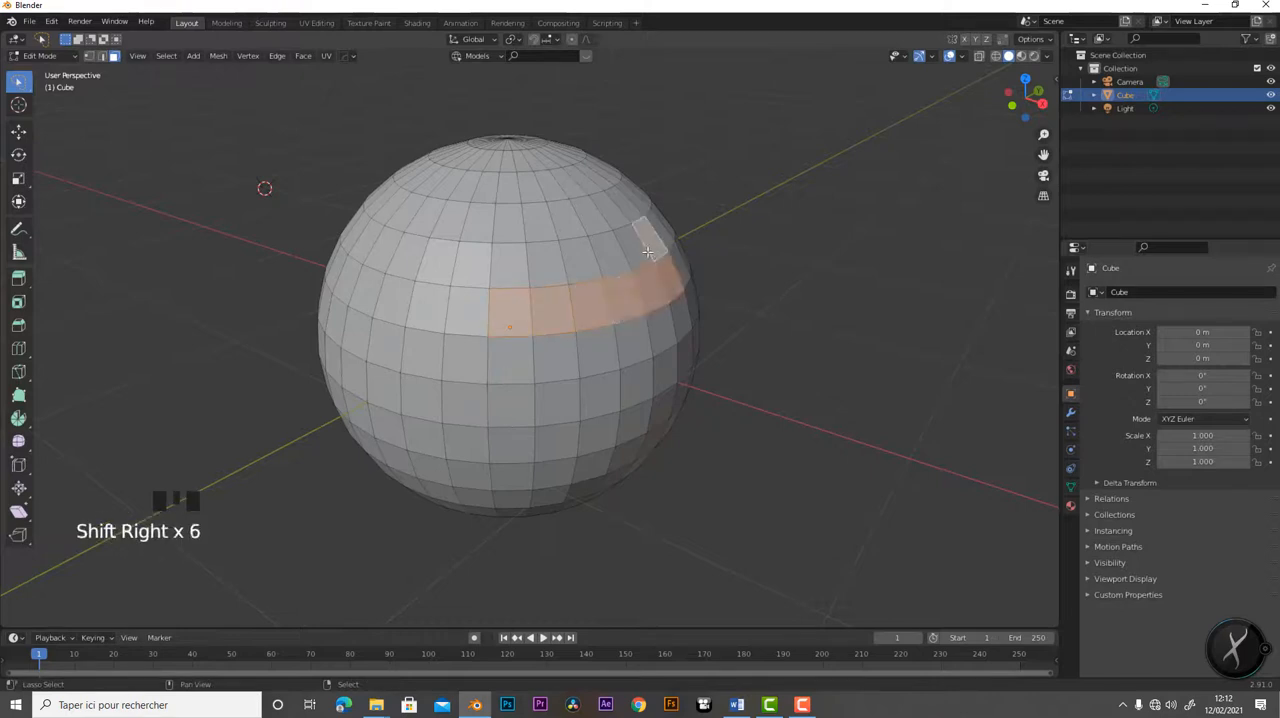
pyautogui.keyDown('shift'); pyautogui.rightClick(640, 242); pyautogui.keyUp('shift')
pyautogui.keyDown('shift'); pyautogui.rightClick(600, 258); pyautogui.keyUp('shift')
pyautogui.keyDown('shift'); pyautogui.rightClick(582, 258); pyautogui.keyUp('shift')
pyautogui.keyDown('shift'); pyautogui.rightClick(545, 262); pyautogui.keyUp('shift')
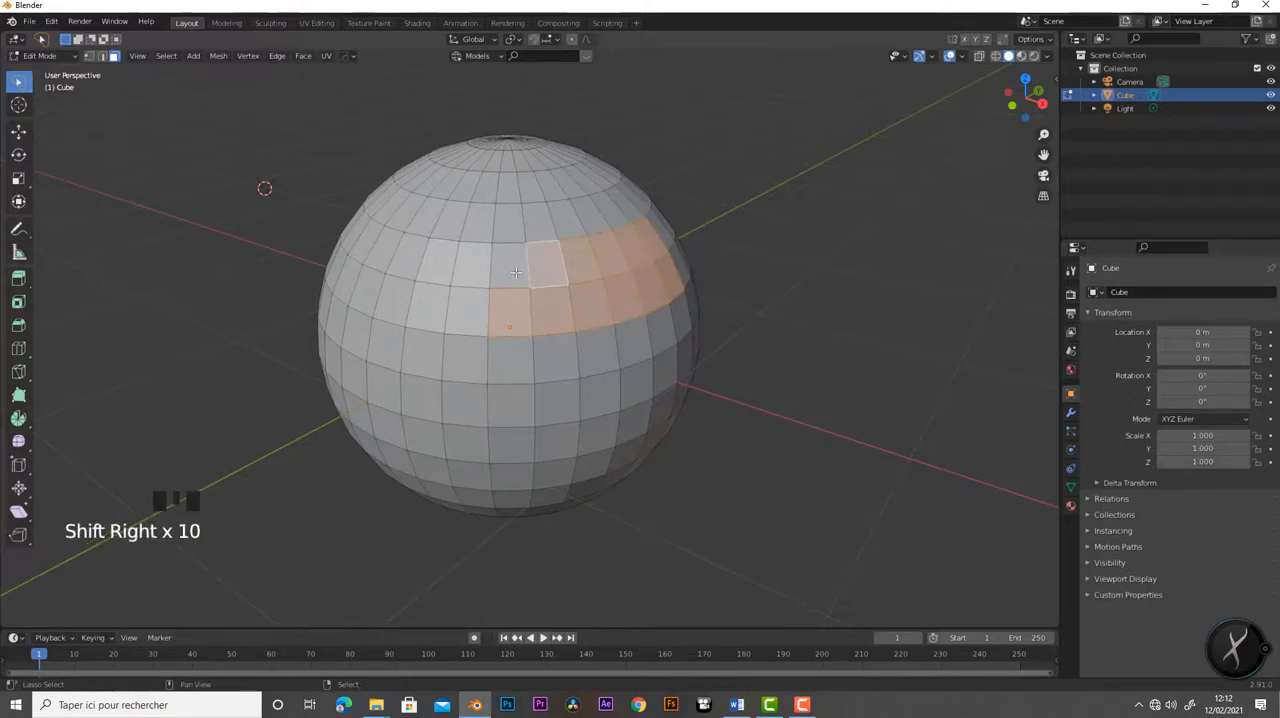
pyautogui.keyDown('shift'); pyautogui.rightClick(508, 265); pyautogui.keyUp('shift')
pyautogui.keyDown('shift'); pyautogui.rightClick(472, 266); pyautogui.keyUp('shift')
pyautogui.keyDown('shift'); pyautogui.rightClick(455, 314); pyautogui.keyUp('shift')
# - Add the faces of the row directly below from left to right to the selection
pyautogui.keyDown('shift'); pyautogui.rightClick(472, 358); pyautogui.keyUp('shift')
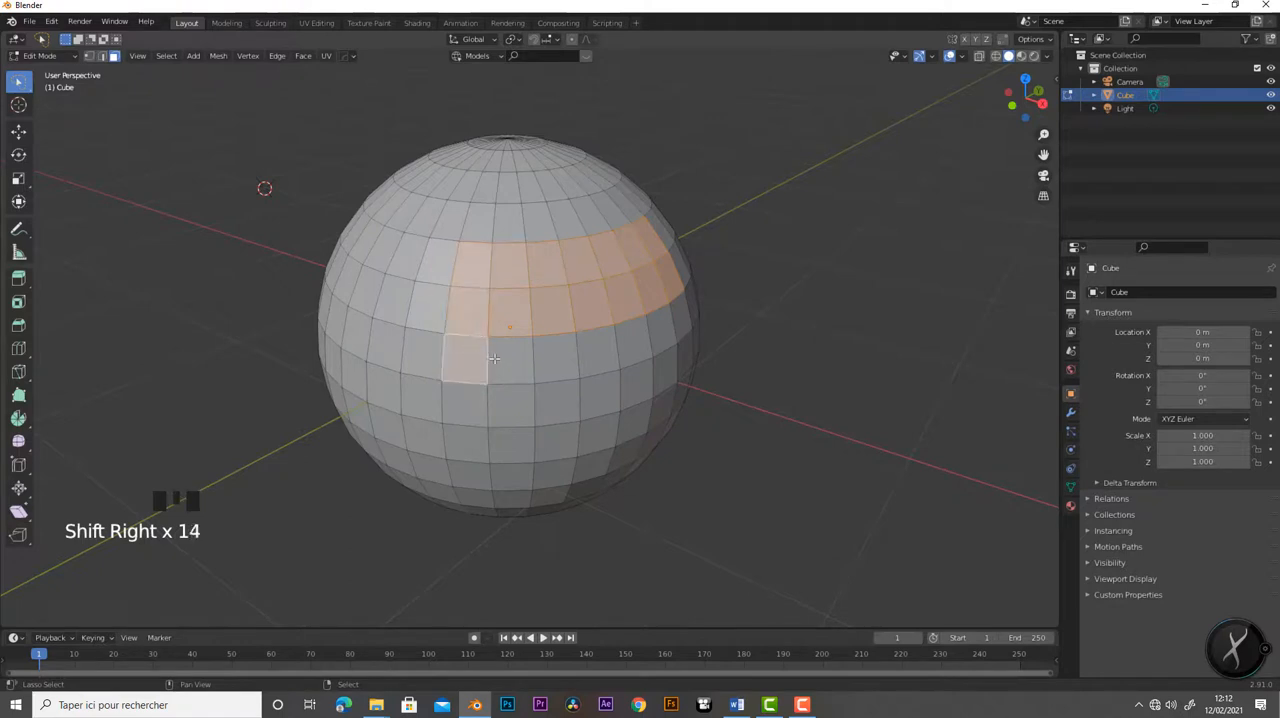
pyautogui.keyDown('shift'); pyautogui.rightClick(500, 359); pyautogui.keyUp('shift')
pyautogui.keyDown('shift'); pyautogui.rightClick(548, 362); pyautogui.keyUp('shift')
pyautogui.keyDown('shift'); pyautogui.rightClick(580, 355); pyautogui.keyUp('shift')
pyautogui.keyDown('shift'); pyautogui.rightClick(632, 341); pyautogui.keyUp('shift')
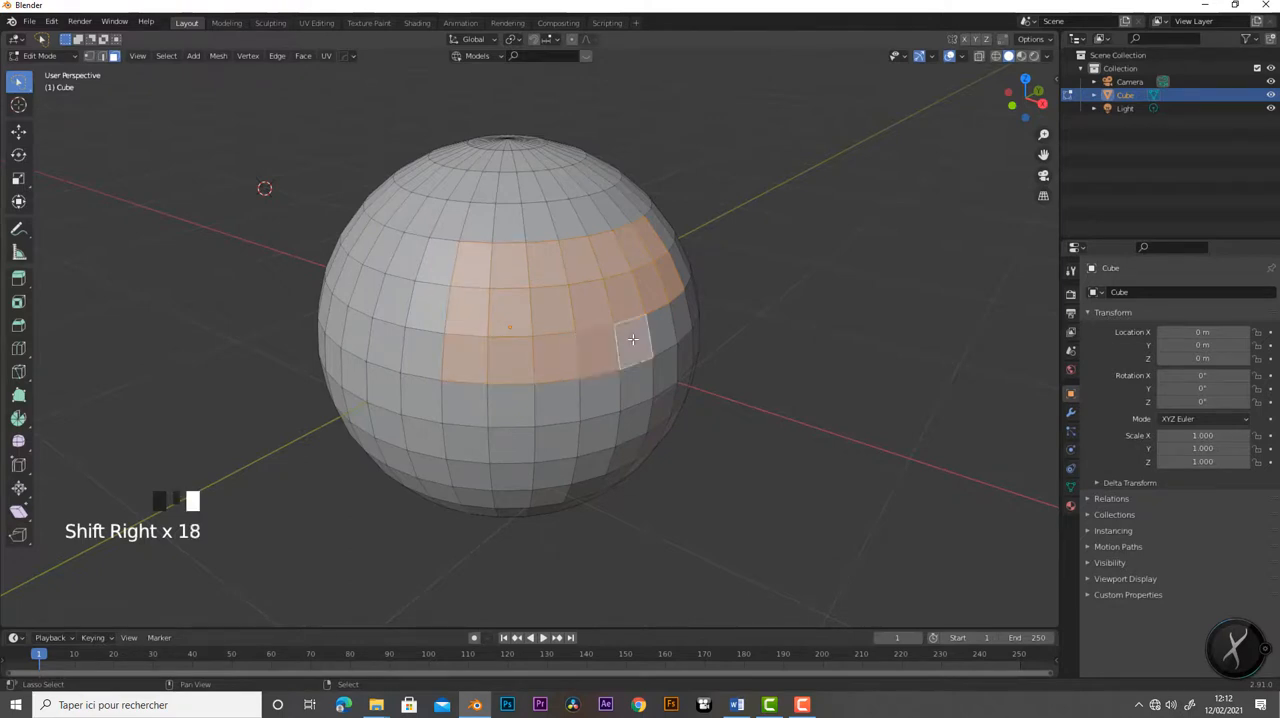
pyautogui.keyDown('shift'); pyautogui.rightClick(665, 330); pyautogui.keyUp('shift')
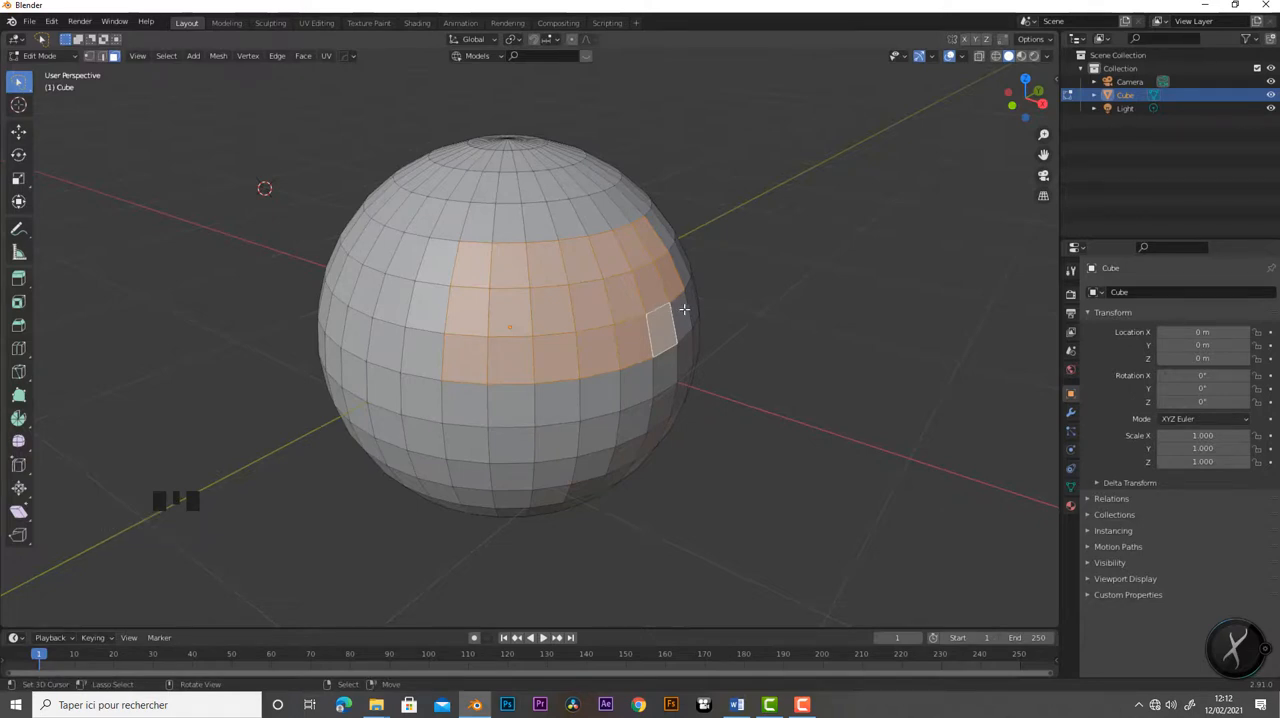
# - Box-select the whole sphere in the front orthographic view and check its rear faces
pyautogui.moveTo(686, 328); pyautogui.dragTo(610, 326, button='middle')
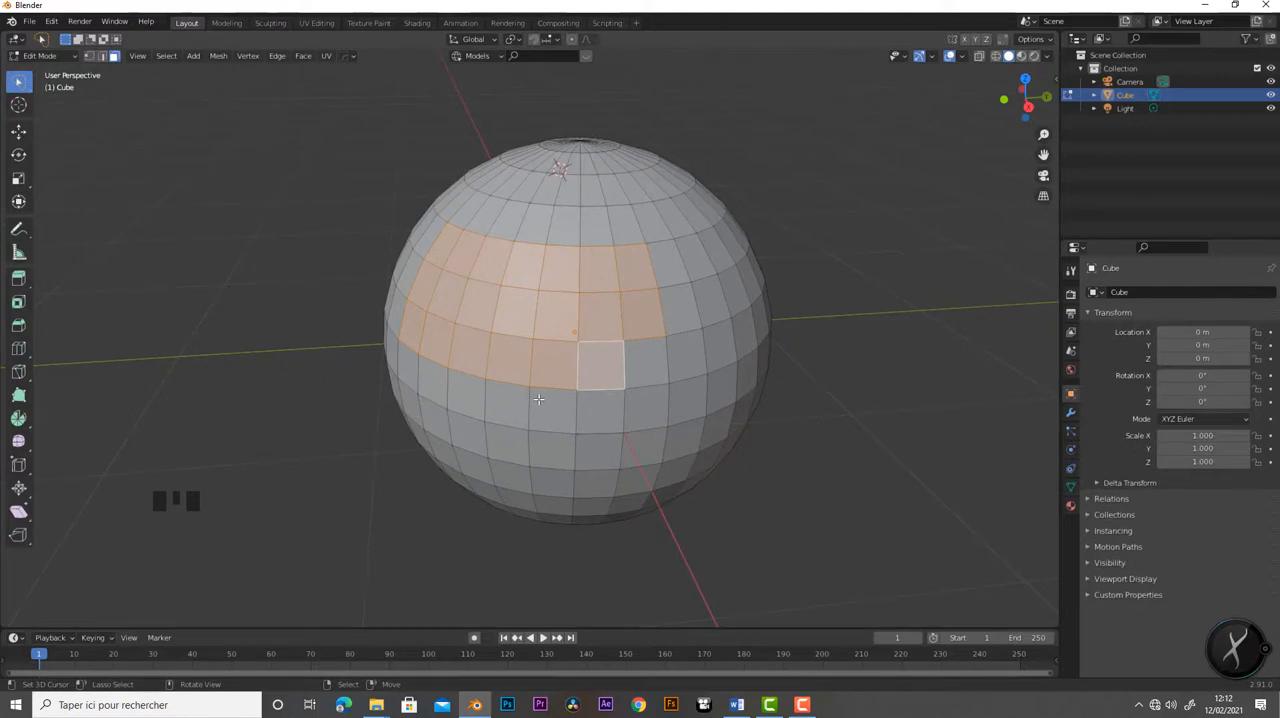
pyautogui.press('KP_1')
pyautogui.scroll(-2, 448, 312)
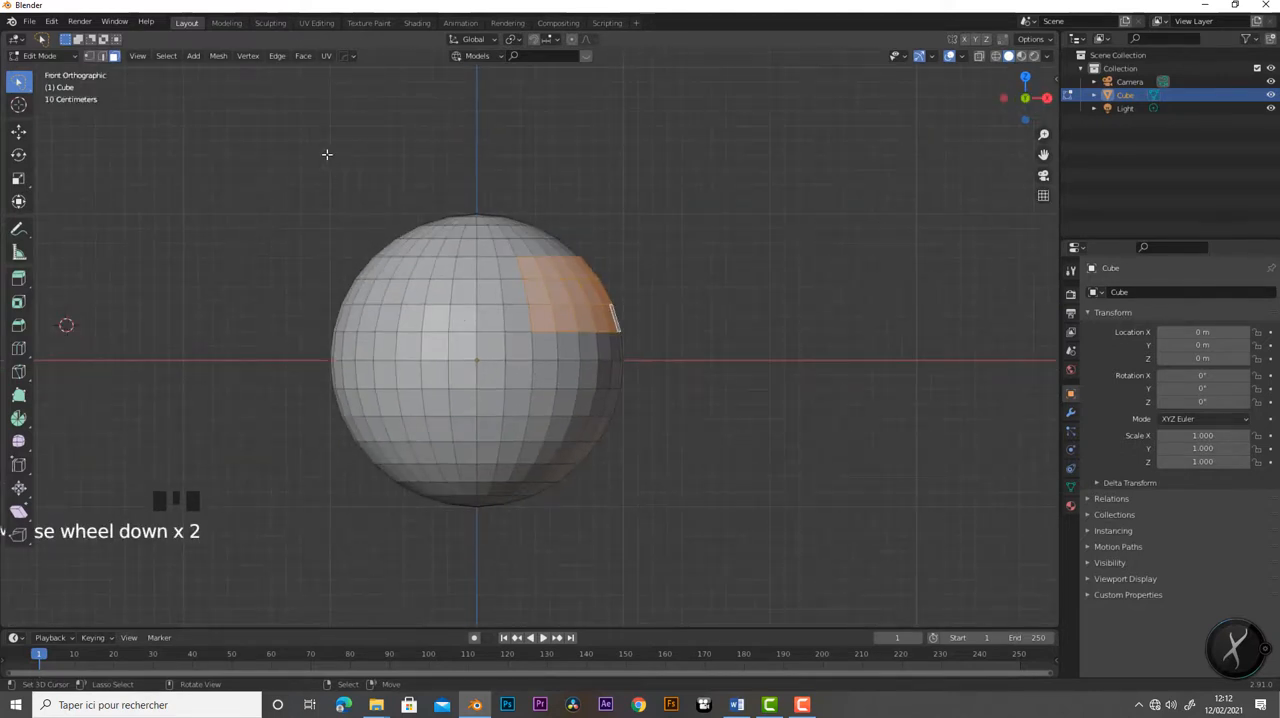
pyautogui.press('b')
pyautogui.moveTo(301, 142); pyautogui.dragTo(682, 560)
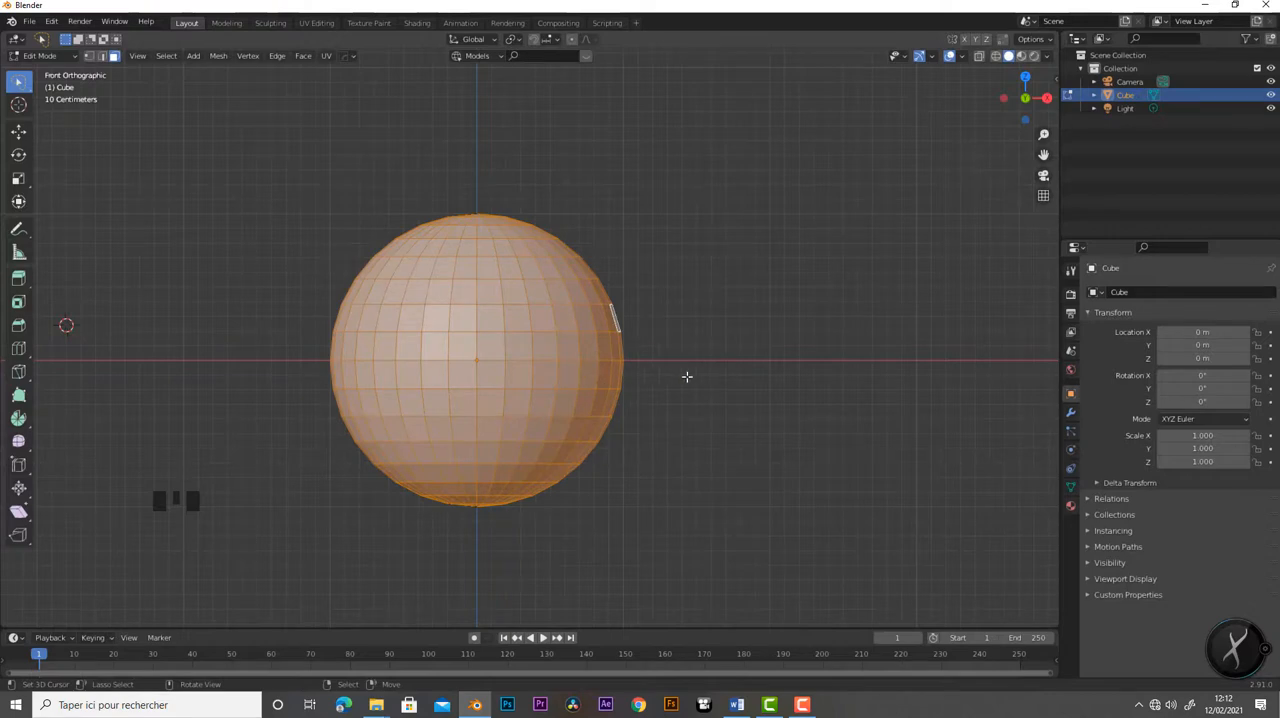
pyautogui.moveTo(721, 383); pyautogui.dragTo(426, 421, button='middle')
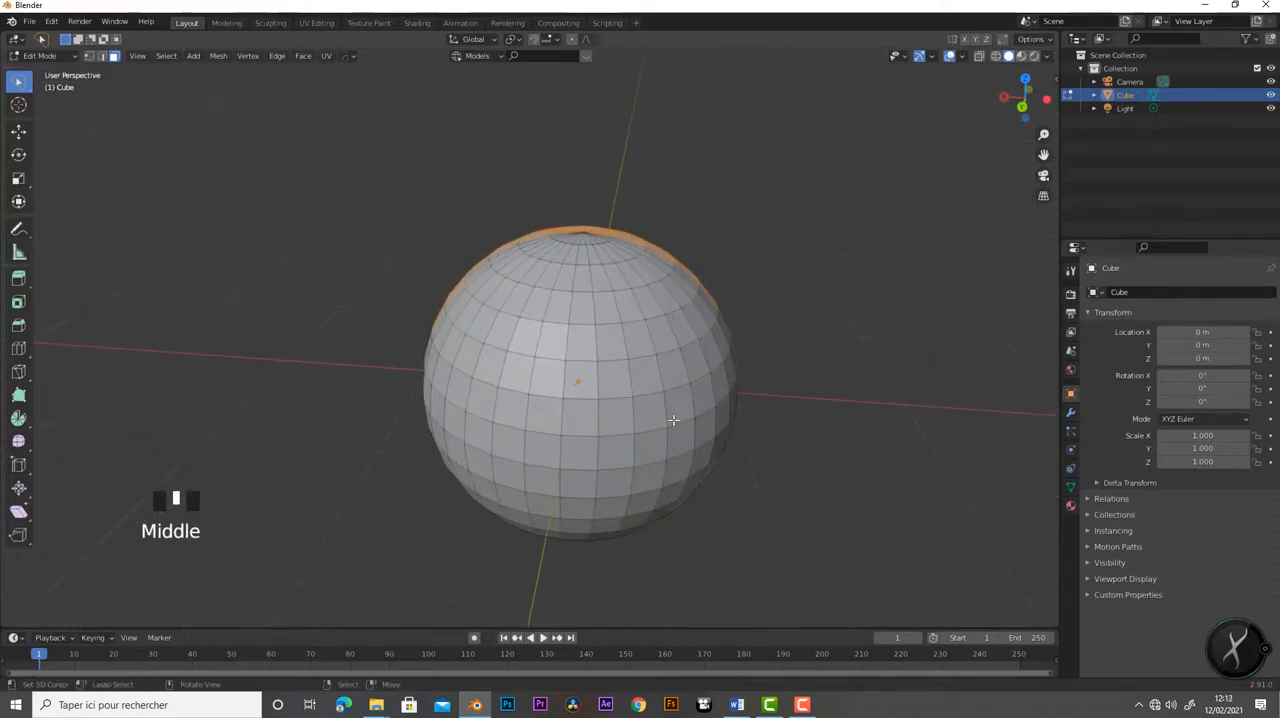
# - Turn on X-Ray display to allow selecting through the sphere
pyautogui.press('a')
pyautogui.moveTo(446, 409); pyautogui.dragTo(536, 424, button='middle')
pyautogui.moveTo(370, 151)
pyautogui.mouseDown()
pyautogui.moveTo(783, 594)
pyautogui.moveTo(786, 280)
pyautogui.moveTo(451, 203)
pyautogui.moveTo(372, 165)
pyautogui.mouseUp()
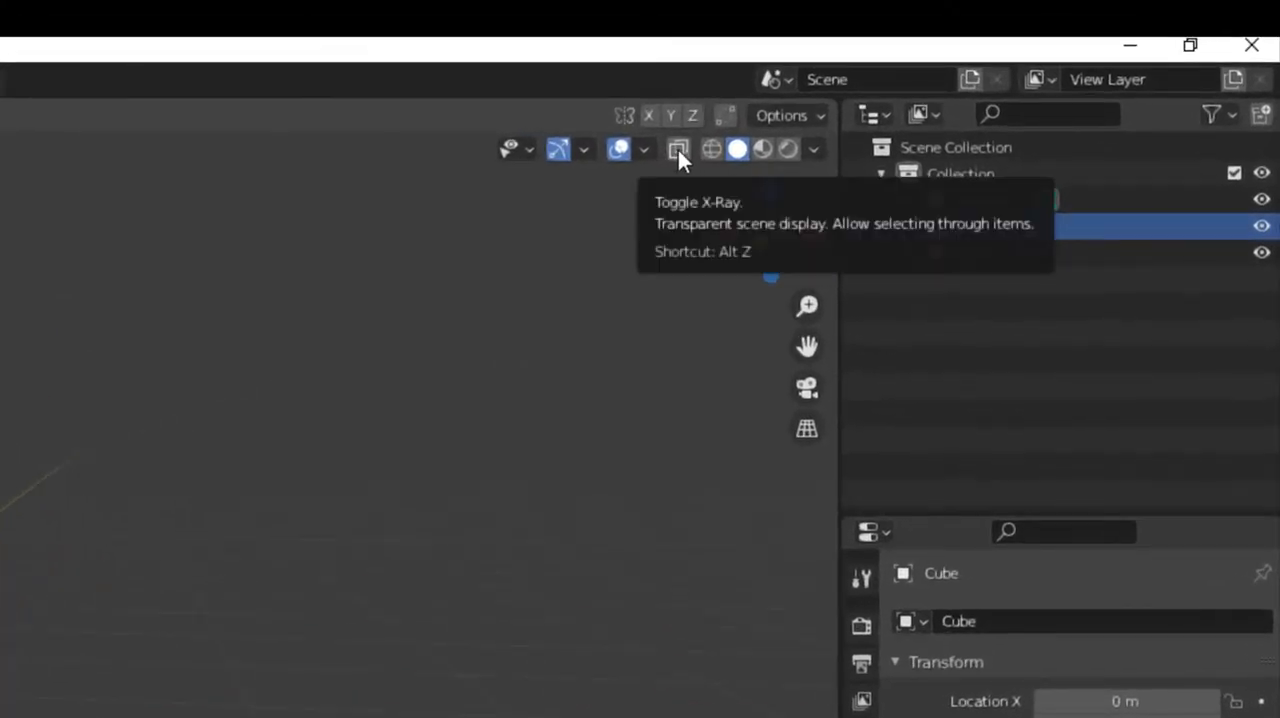
pyautogui.click(679, 150)
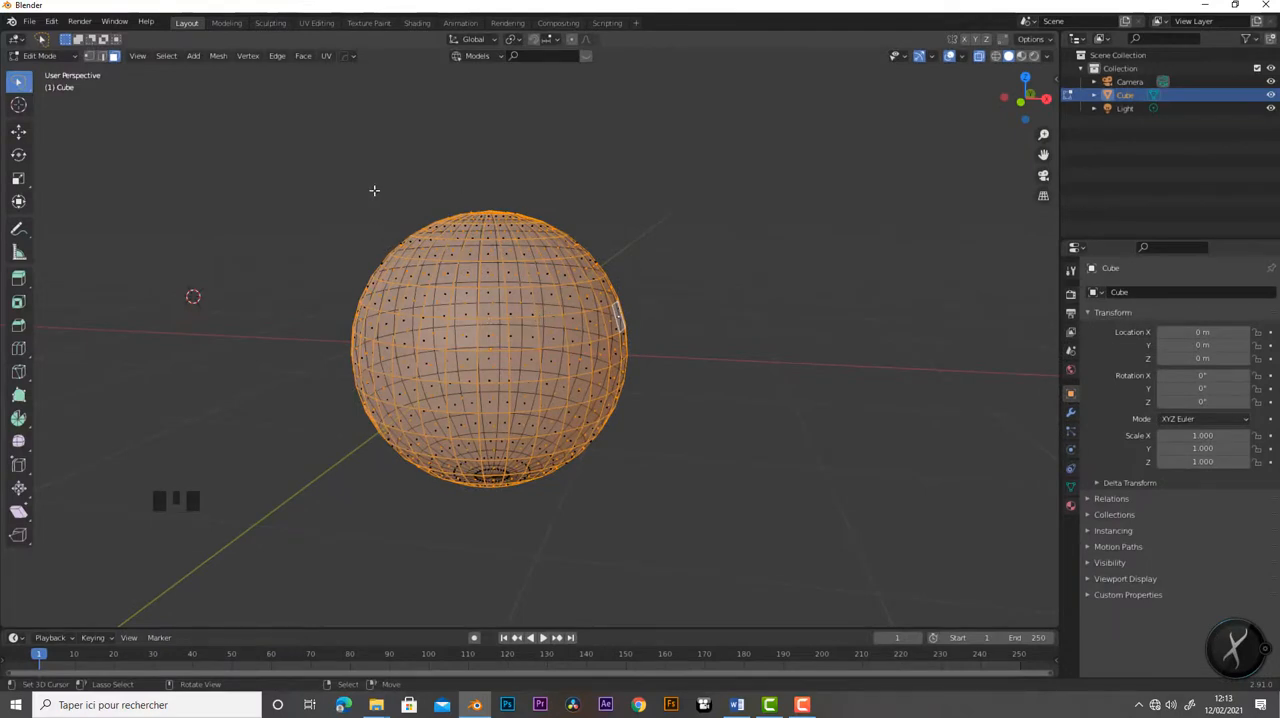
# - Box-select the entire sphere with X-Ray on and check the selection from another angle
pyautogui.moveTo(403, 155)
pyautogui.mouseDown()
pyautogui.moveTo(374, 180)
pyautogui.moveTo(437, 546)
pyautogui.moveTo(729, 321)
pyautogui.moveTo(520, 163)
pyautogui.mouseUp()
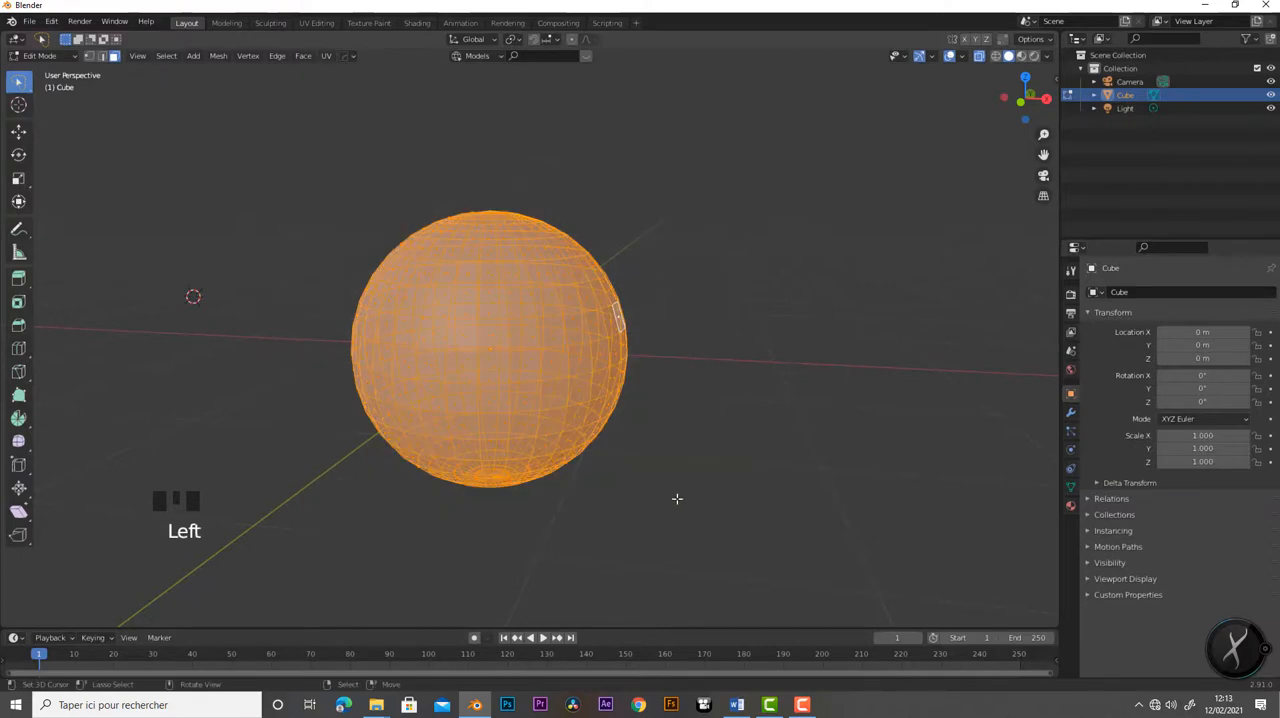
pyautogui.moveTo(677, 497)
pyautogui.mouseDown(button='middle')
pyautogui.moveTo(455, 497)
pyautogui.moveTo(640, 543)
pyautogui.moveTo(714, 423)
pyautogui.moveTo(671, 420)
pyautogui.moveTo(579, 458)
pyautogui.moveTo(683, 477)
pyautogui.mouseUp(button='middle')
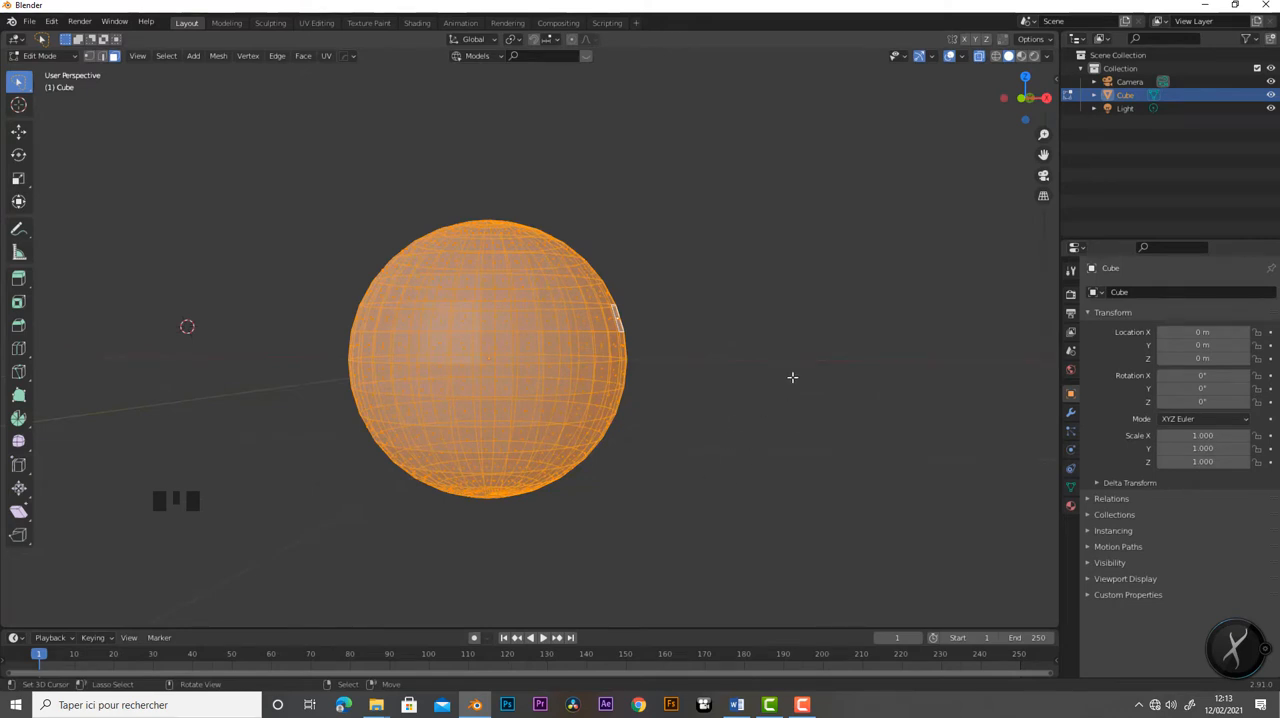
# - Deselect all of the sphere's faces and turn off X-Ray display
pyautogui.press('a')
pyautogui.press('a')
pyautogui.press('a')
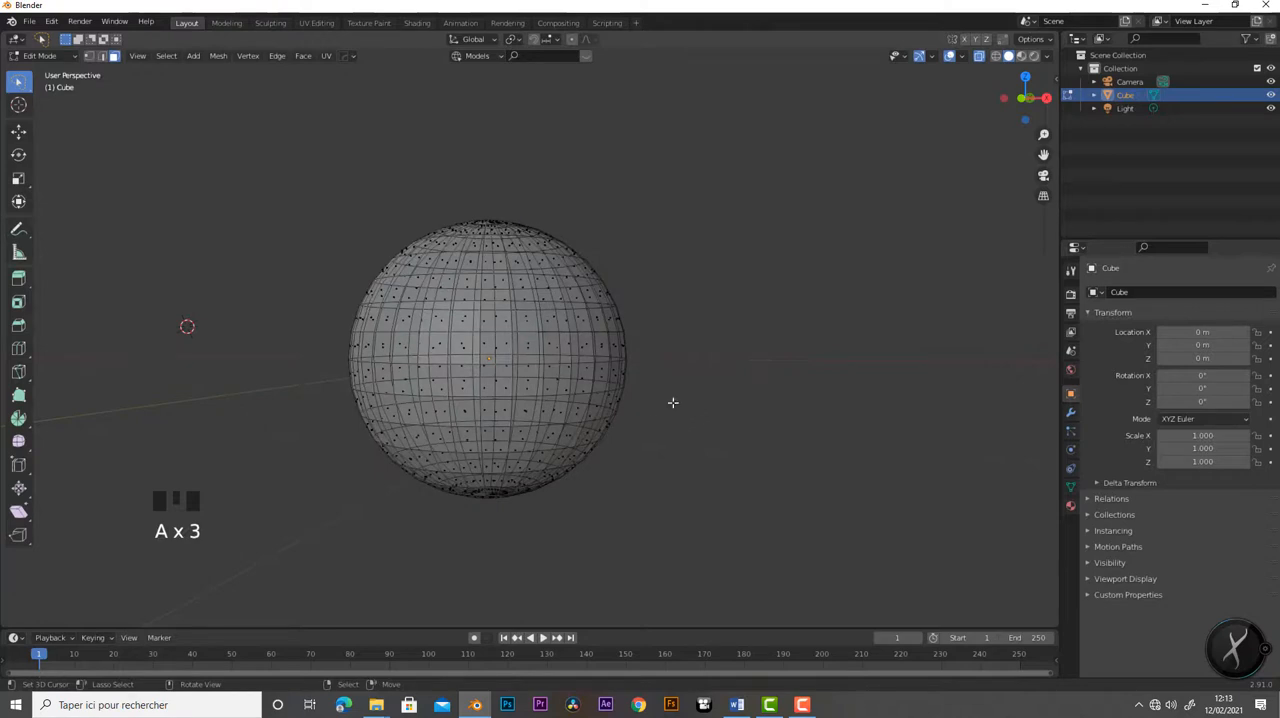
pyautogui.click(980, 58)
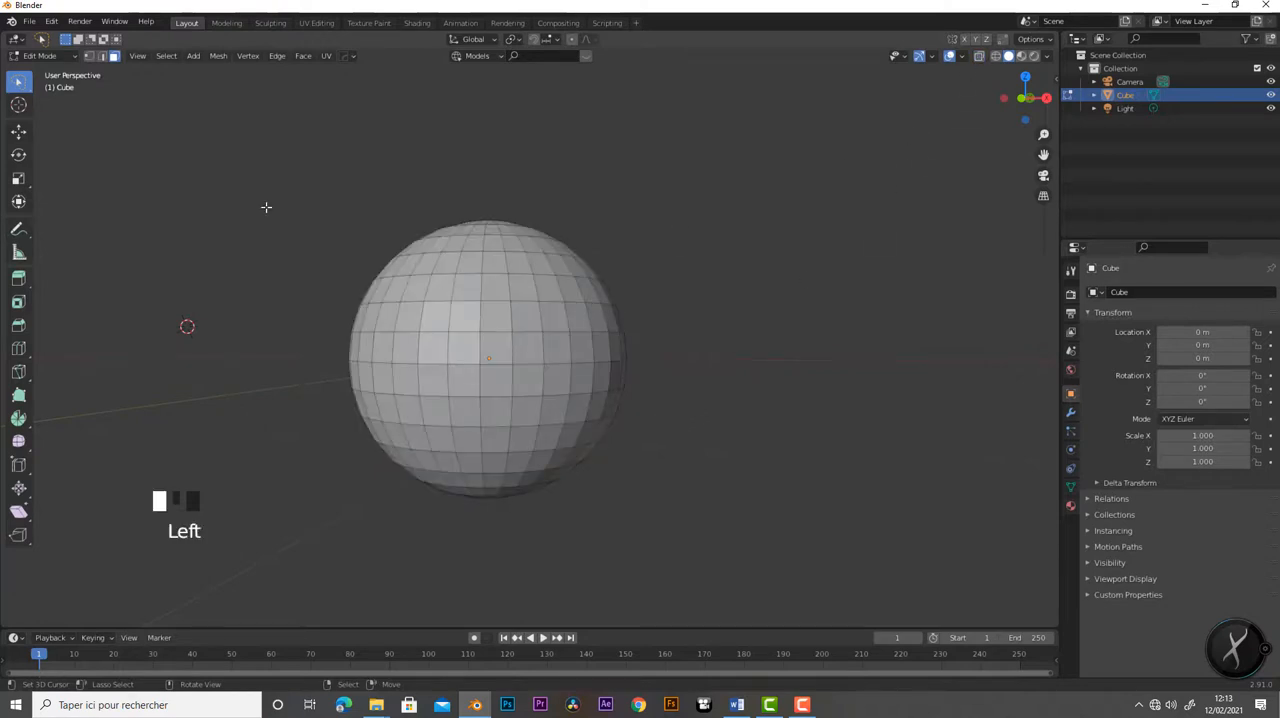
# - Enable vertex and edge selection alongside face selection, and select individual edges and faces on the sphere's front one after another
pyautogui.keyDown('shift'); pyautogui.click(87, 55); pyautogui.keyUp('shift')
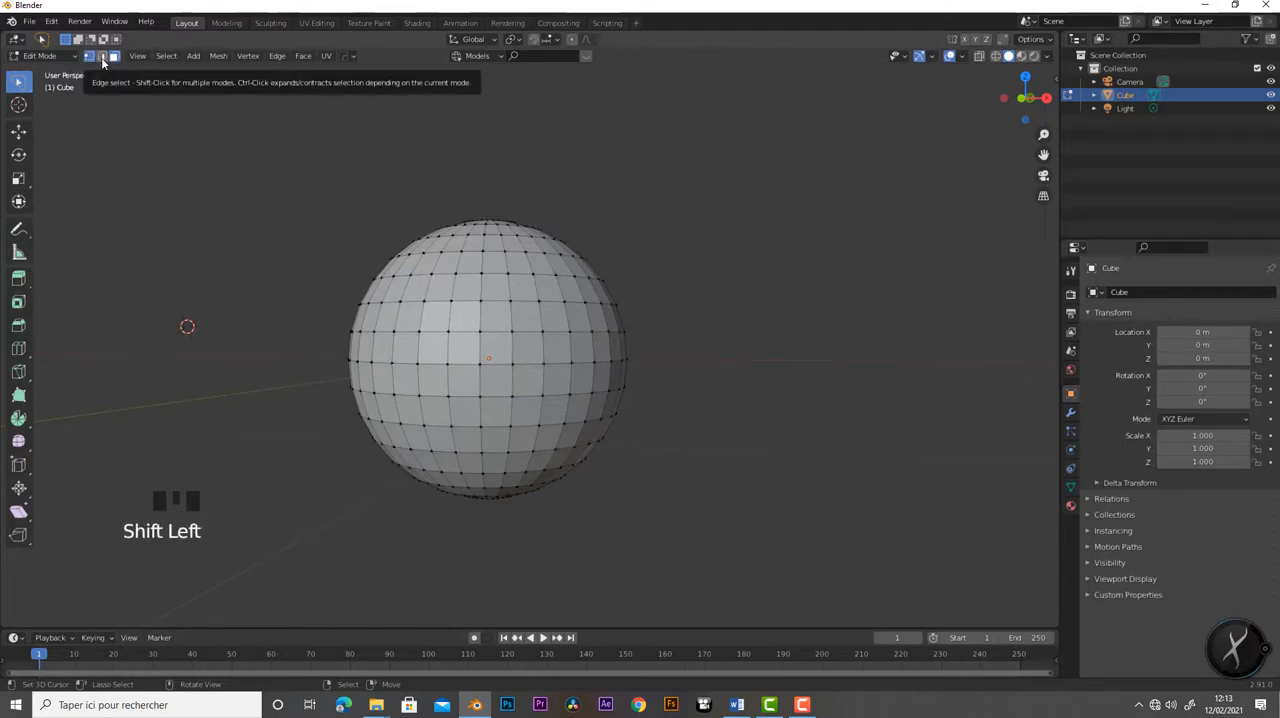
pyautogui.keyDown('shift'); pyautogui.click(102, 58); pyautogui.keyUp('shift')
pyautogui.moveTo(462, 330); pyautogui.dragTo(513, 381, button='middle')
pyautogui.scroll(3, 513, 381)
pyautogui.rightClick(510, 357)
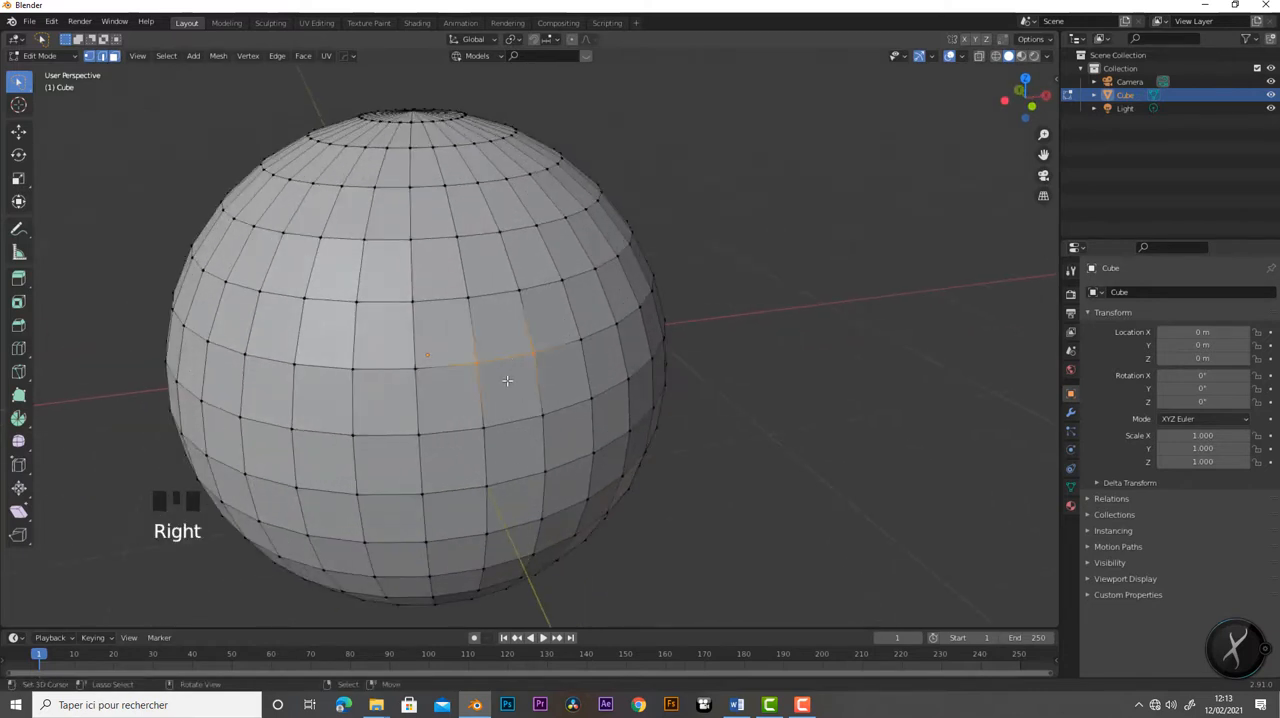
pyautogui.rightClick(505, 392)
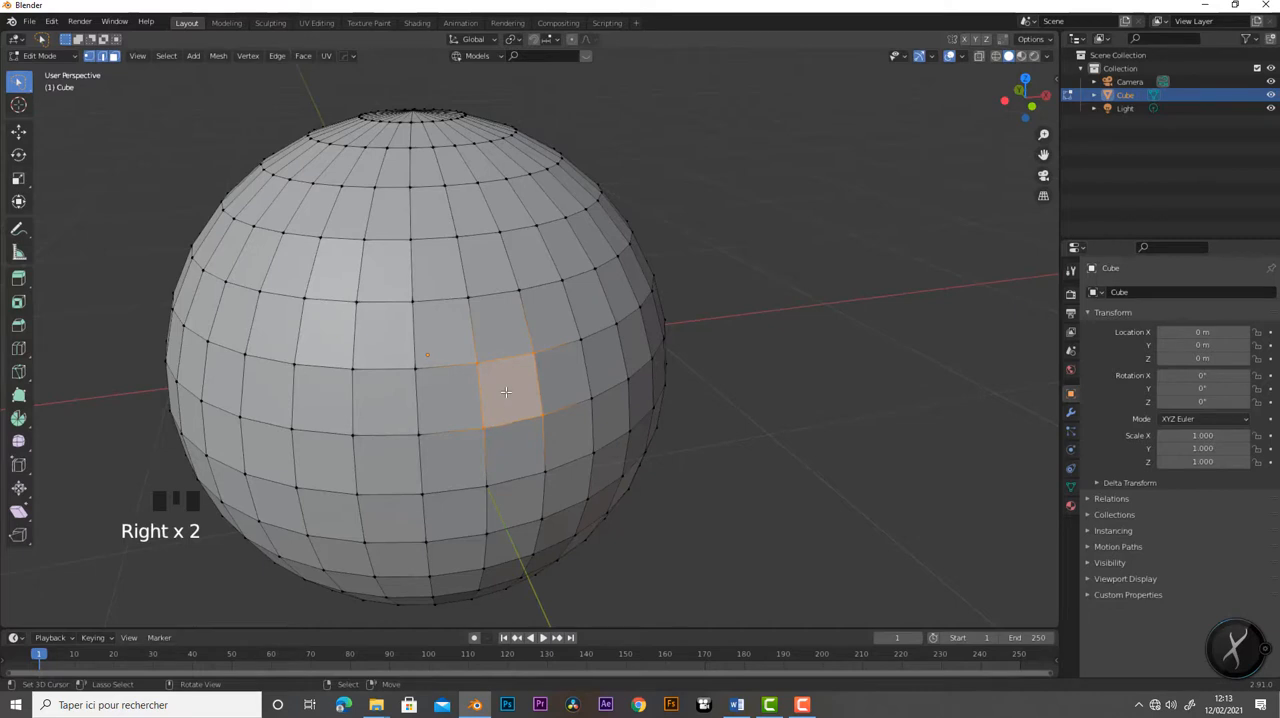
pyautogui.rightClick(565, 381)
pyautogui.rightClick(601, 359)
pyautogui.rightClick(560, 327)
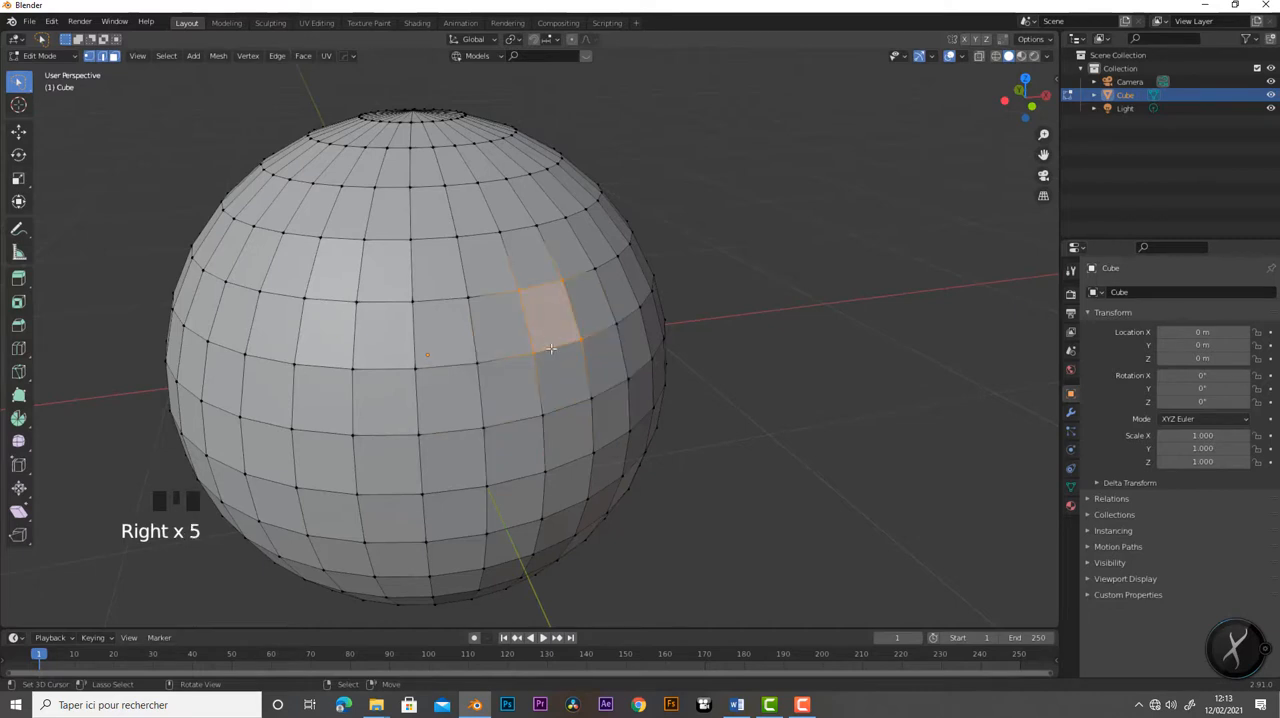
# - Add six vertices below and to the left of the selected face to the selection, circling clockwise up to the row above it
pyautogui.keyDown('shift'); pyautogui.rightClick(548, 471); pyautogui.keyUp('shift')
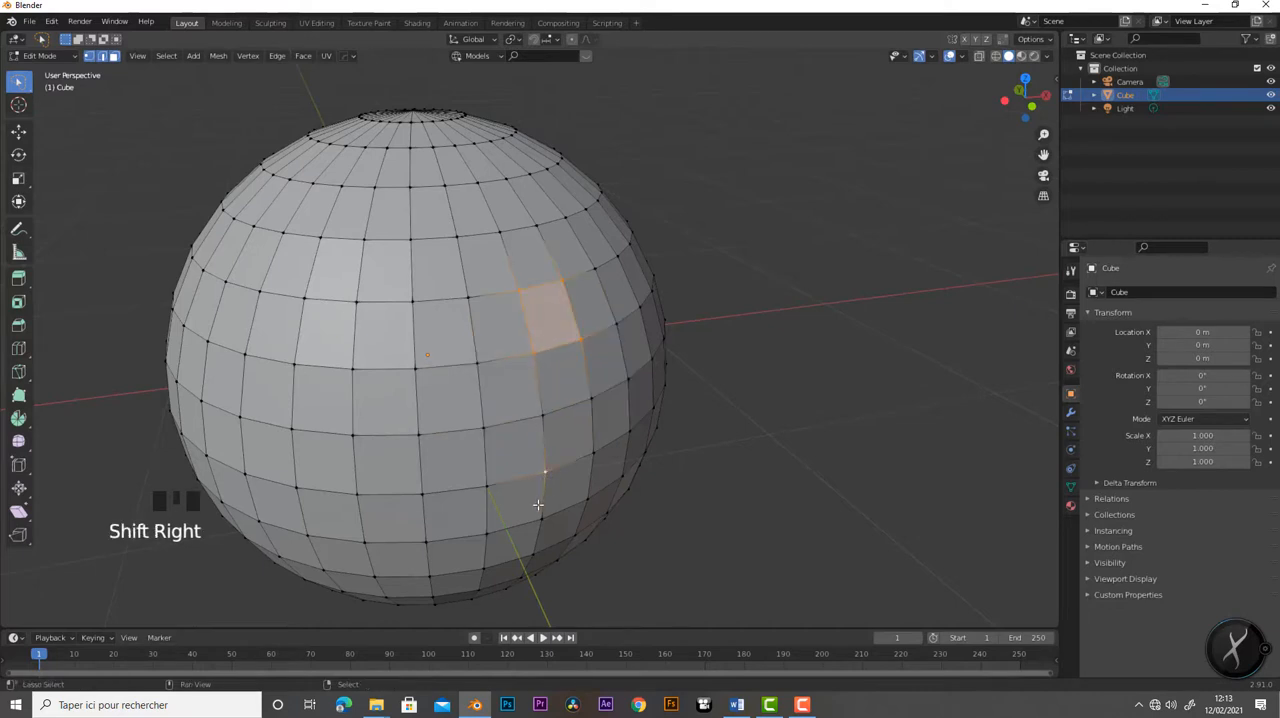
pyautogui.keyDown('shift'); pyautogui.rightClick(423, 493); pyautogui.keyUp('shift')
pyautogui.keyDown('shift'); pyautogui.rightClick(409, 370); pyautogui.keyUp('shift')
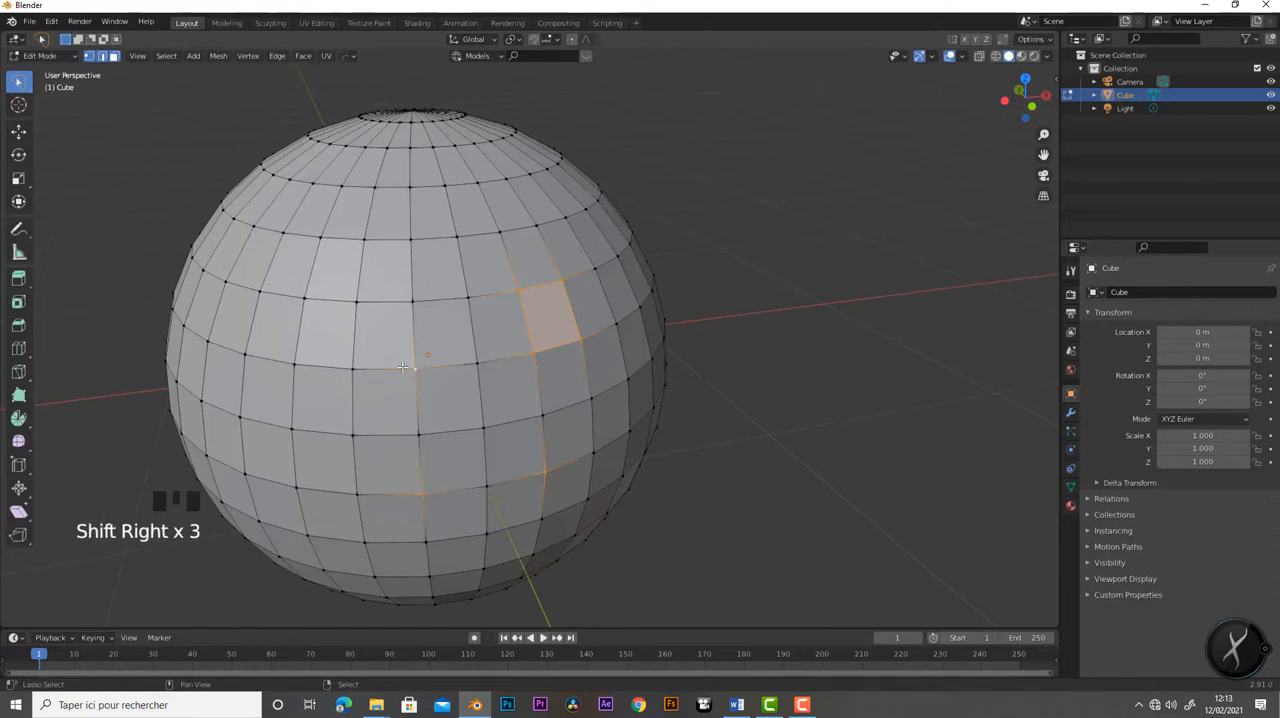
pyautogui.keyDown('shift'); pyautogui.rightClick(352, 301); pyautogui.keyUp('shift')
pyautogui.keyDown('shift'); pyautogui.rightClick(364, 240); pyautogui.keyUp('shift')
pyautogui.keyDown('shift'); pyautogui.rightClick(454, 234); pyautogui.keyUp('shift')
pyautogui.scroll(-3, 501, 395)
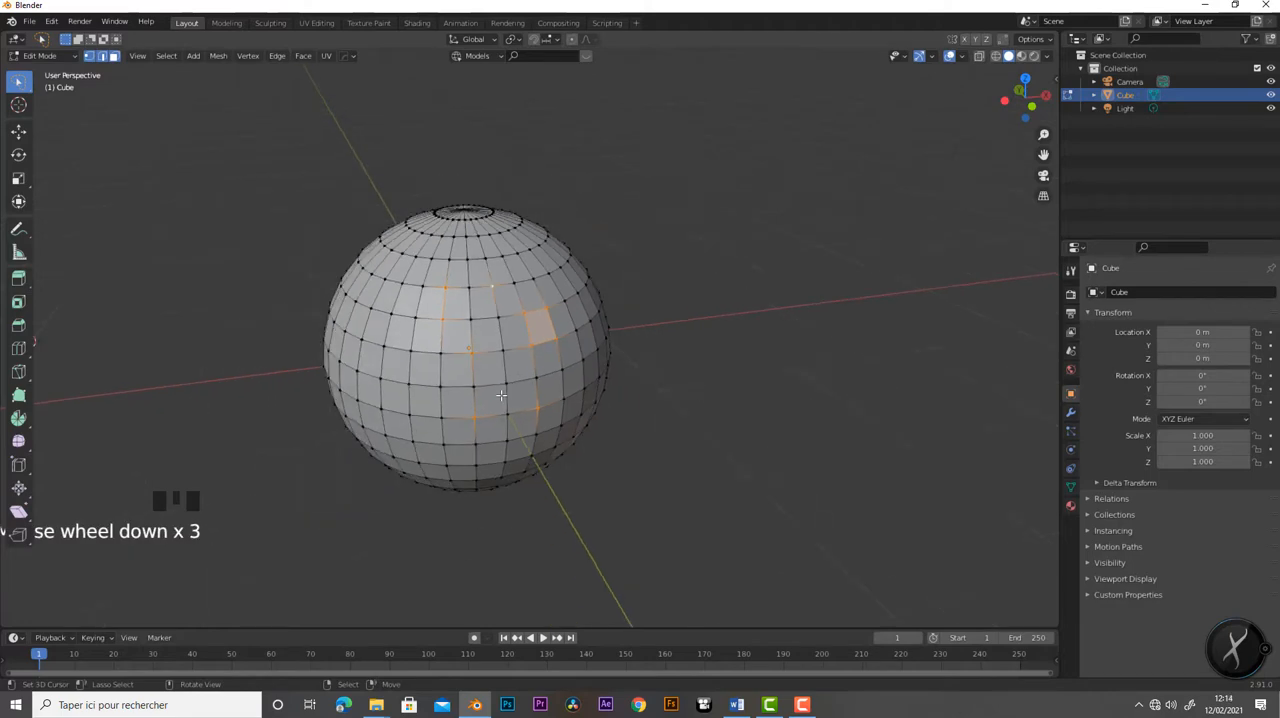
pyautogui.moveTo(501, 395); pyautogui.dragTo(203, 312, button='middle')
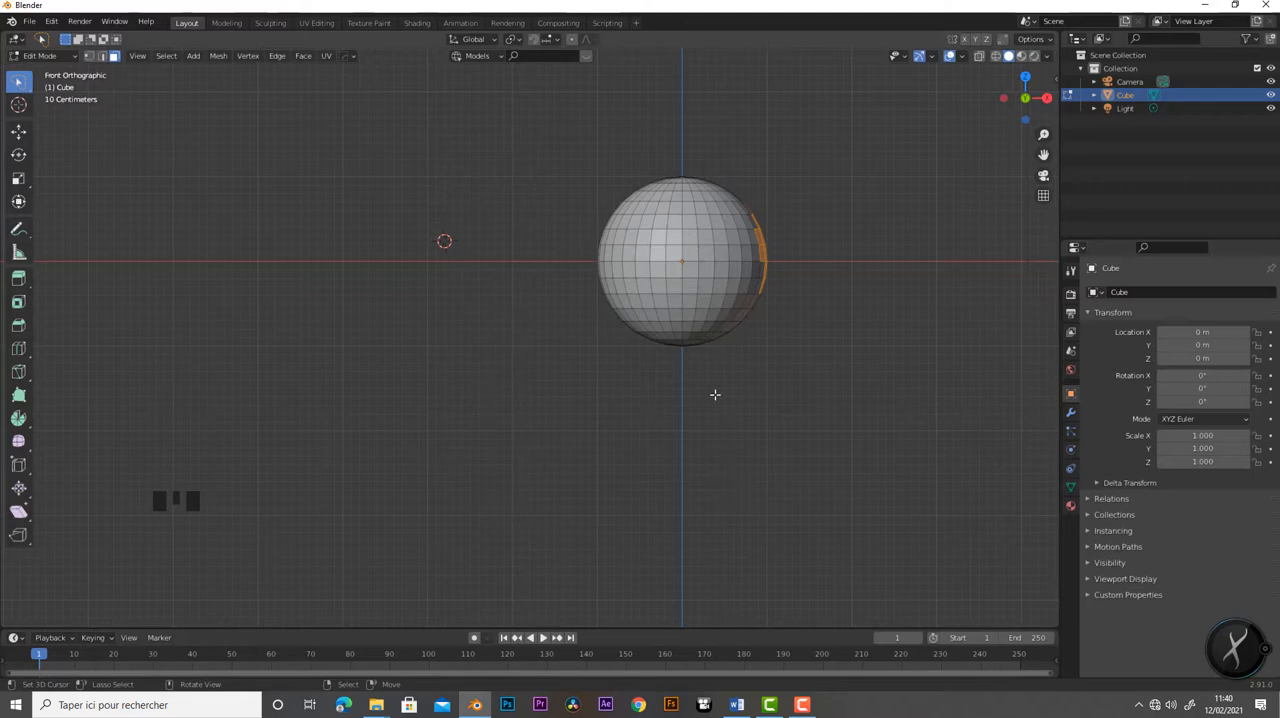
pyautogui.keyDown('shift'); pyautogui.moveTo(726, 383); pyautogui.dragTo(557, 453, button='middle'); pyautogui.keyUp('shift')
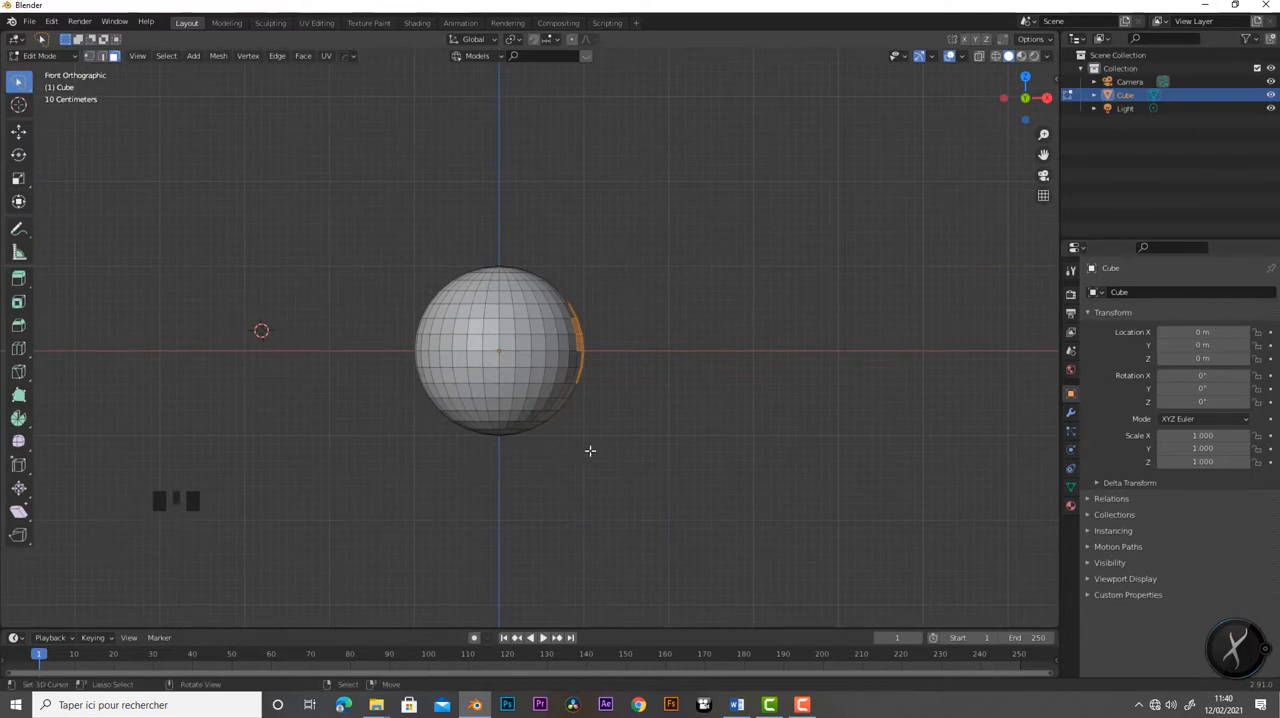
pyautogui.moveTo(610, 446); pyautogui.dragTo(489, 494, button='middle')
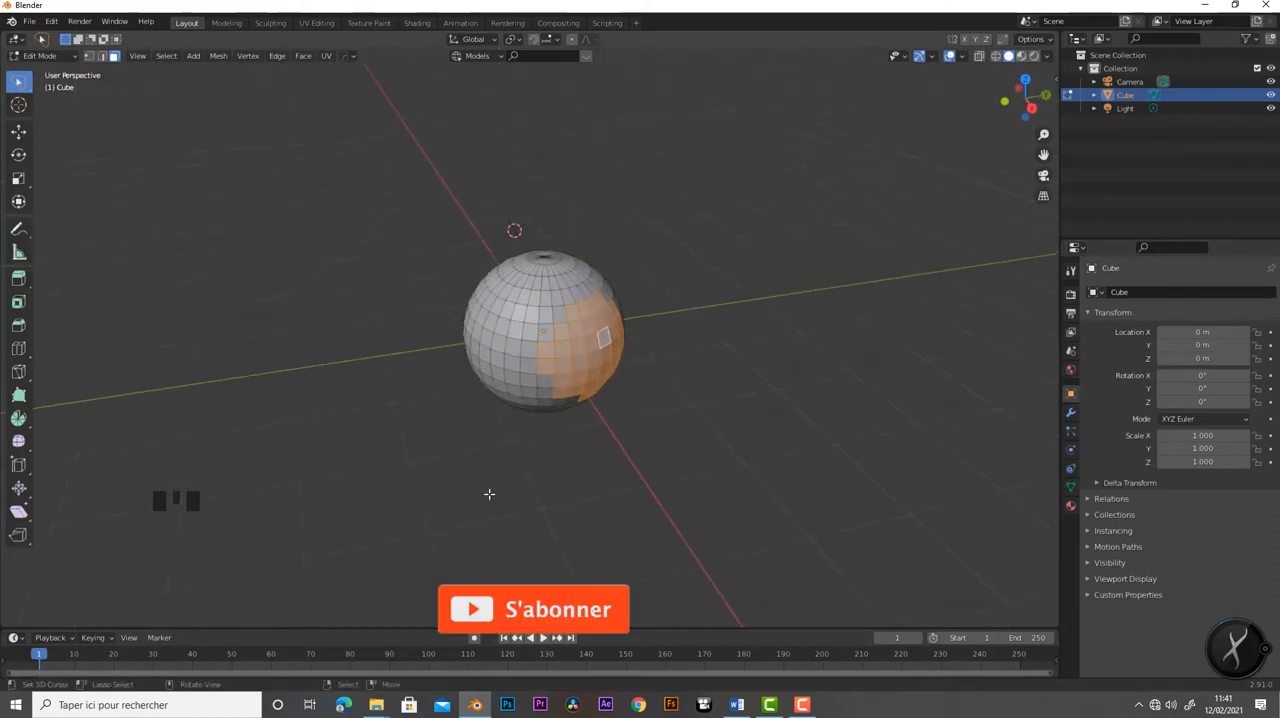
pyautogui.scroll(5, 534, 494)
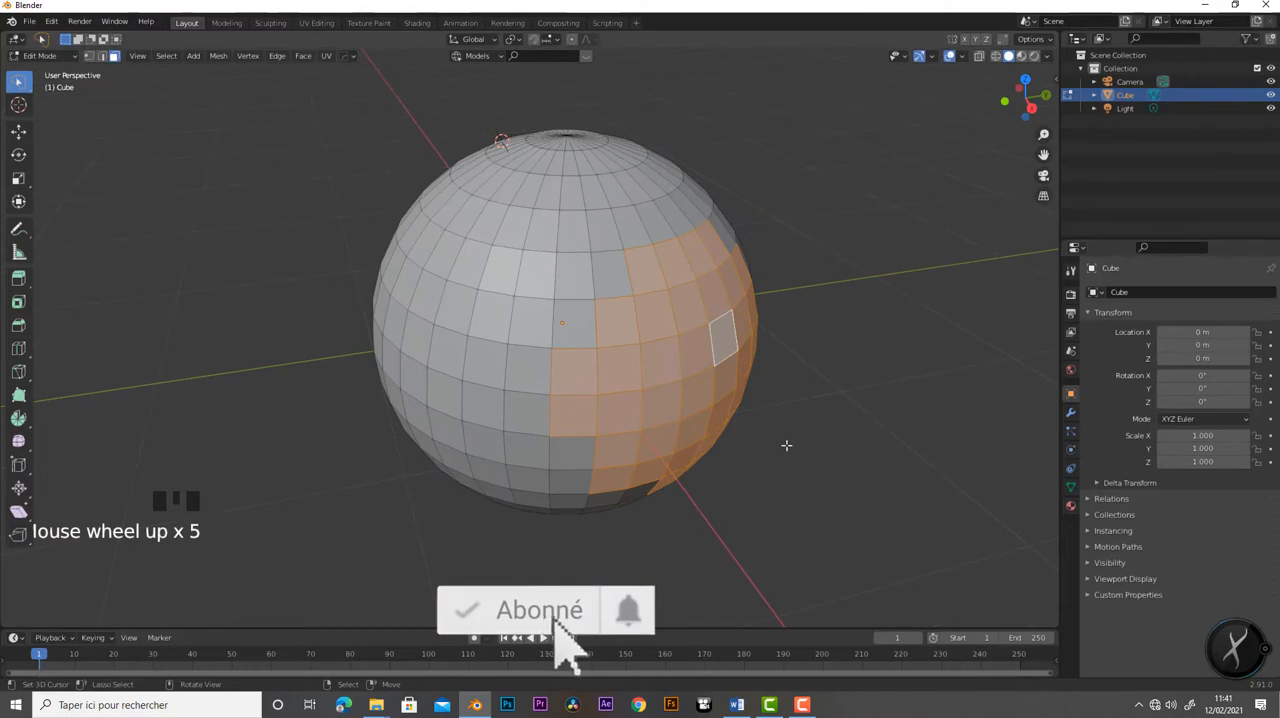
pyautogui.moveTo(786, 443); pyautogui.dragTo(841, 448, button='middle')
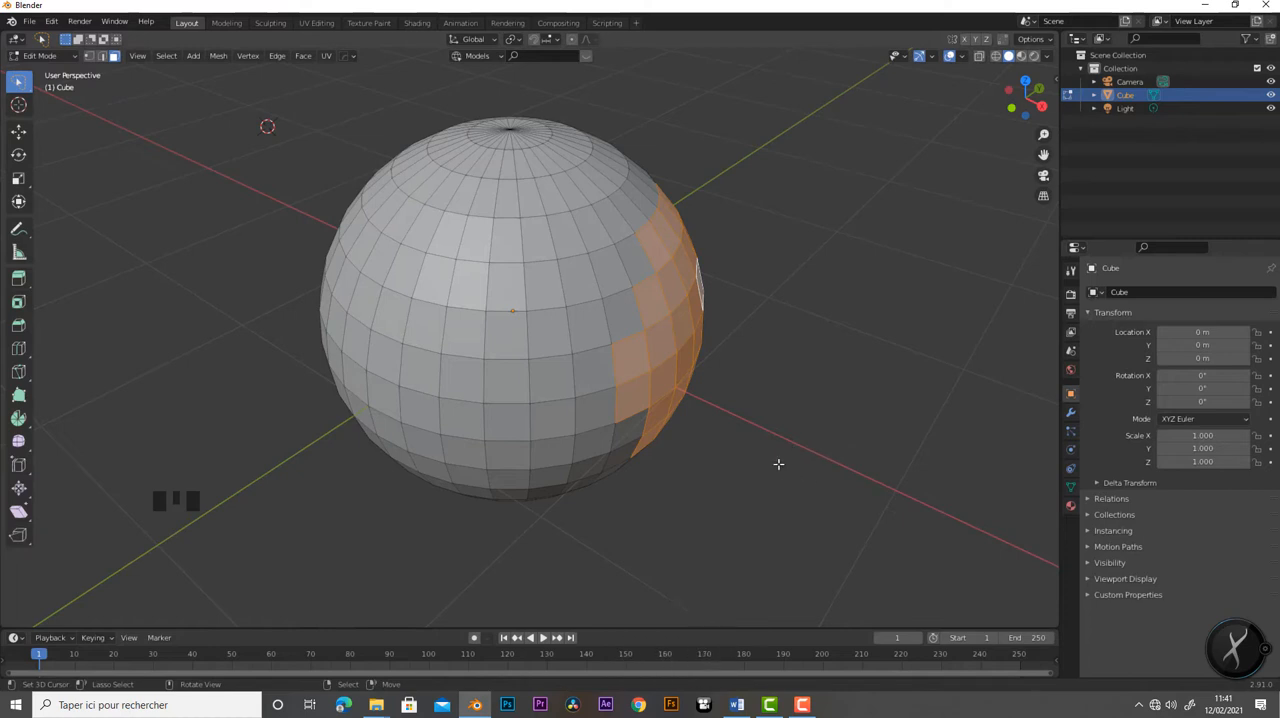
pyautogui.moveTo(777, 462); pyautogui.dragTo(803, 426, button='middle')
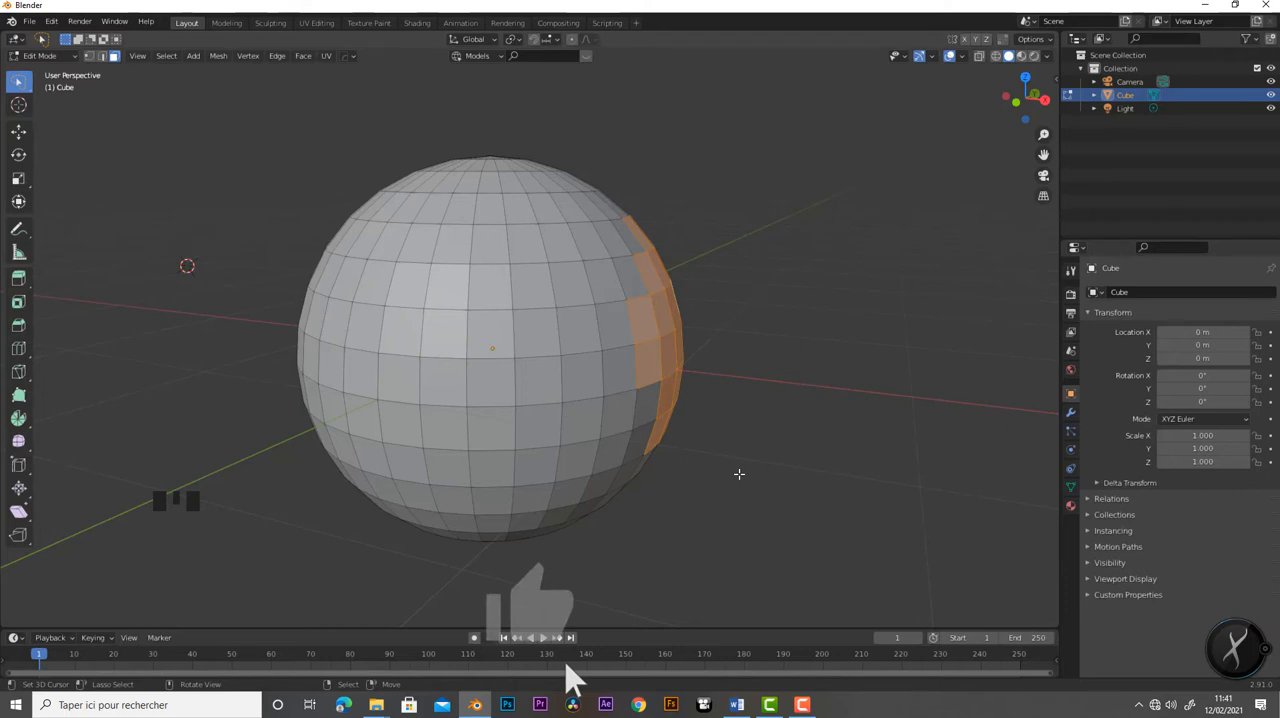
pyautogui.scroll(-5, 738, 462)
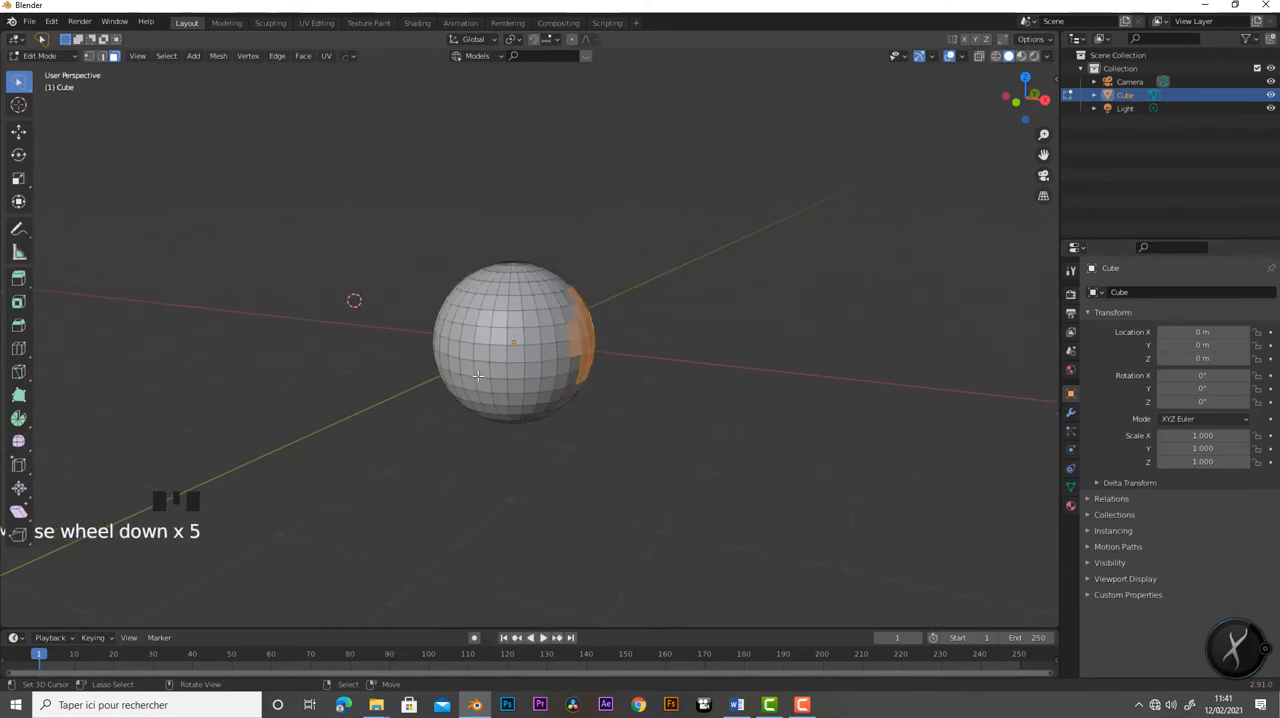